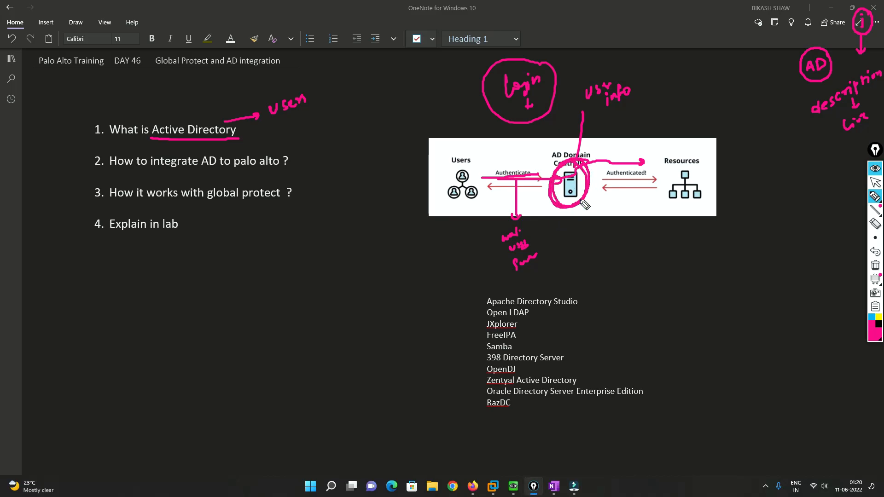
Circle the "user info" note and draw a downward arrow from the AD Domain Controller to handwritten notes beginning with "Control"
{"action": "mouse_move", "coordinate": [581, 203]}
{"action": "left_mouse_down"}
{"action": "mouse_move", "coordinate": [582, 223]}
{"action": "mouse_move", "coordinate": [591, 214]}
{"action": "left_mouse_up"}
{"action": "mouse_move", "coordinate": [619, 70]}
{"action": "left_mouse_down"}
{"action": "mouse_move", "coordinate": [596, 115]}
{"action": "mouse_move", "coordinate": [617, 68]}
{"action": "left_mouse_up"}
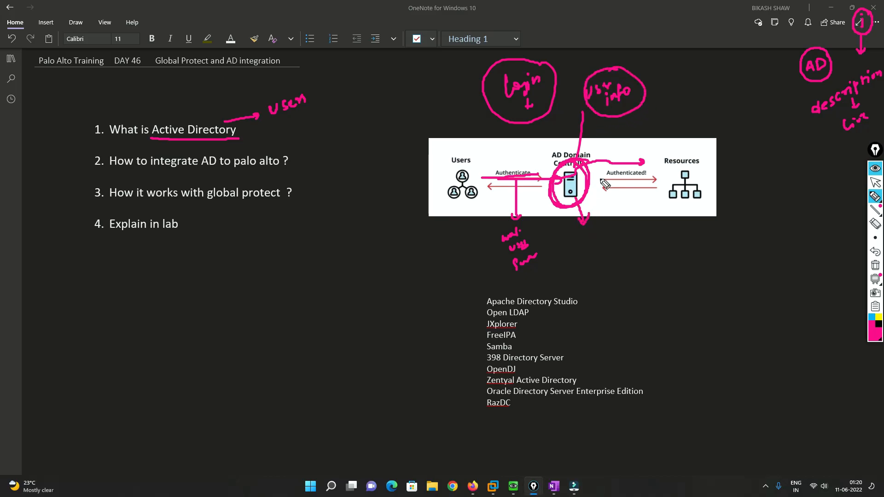
{"action": "mouse_move", "coordinate": [586, 245]}
{"action": "left_mouse_down"}
{"action": "mouse_move", "coordinate": [613, 230]}
{"action": "mouse_move", "coordinate": [622, 244]}
{"action": "left_mouse_up"}
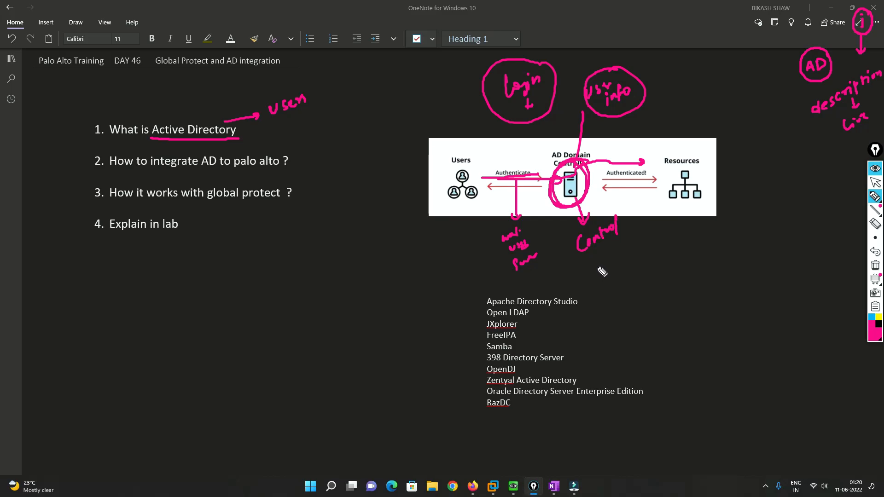
{"action": "mouse_move", "coordinate": [607, 259]}
{"action": "left_mouse_down"}
{"action": "mouse_move", "coordinate": [607, 278]}
{"action": "mouse_move", "coordinate": [632, 262]}
{"action": "left_mouse_up"}
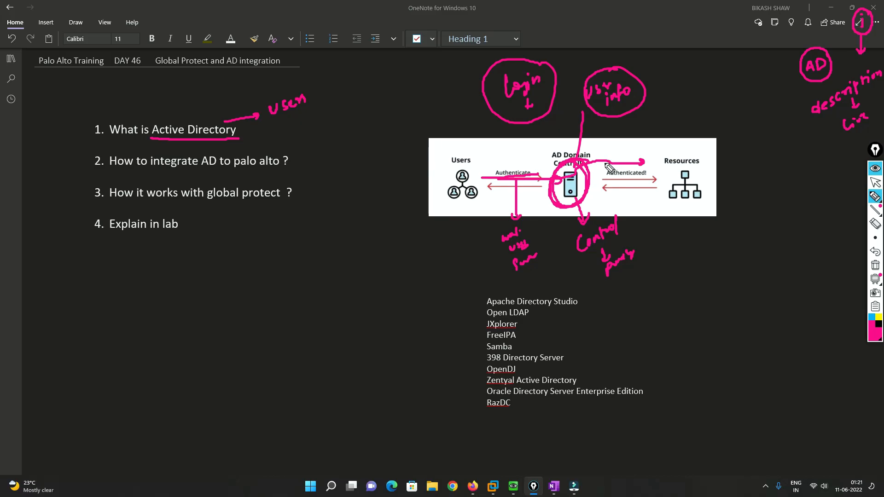
{"action": "mouse_move", "coordinate": [591, 167]}
{"action": "left_mouse_down"}
{"action": "mouse_move", "coordinate": [578, 160]}
{"action": "mouse_move", "coordinate": [552, 197]}
{"action": "mouse_move", "coordinate": [573, 216]}
{"action": "mouse_move", "coordinate": [595, 184]}
{"action": "left_mouse_up"}
{"action": "left_click_drag", "start_coordinate": [575, 144], "coordinate": [584, 143]}
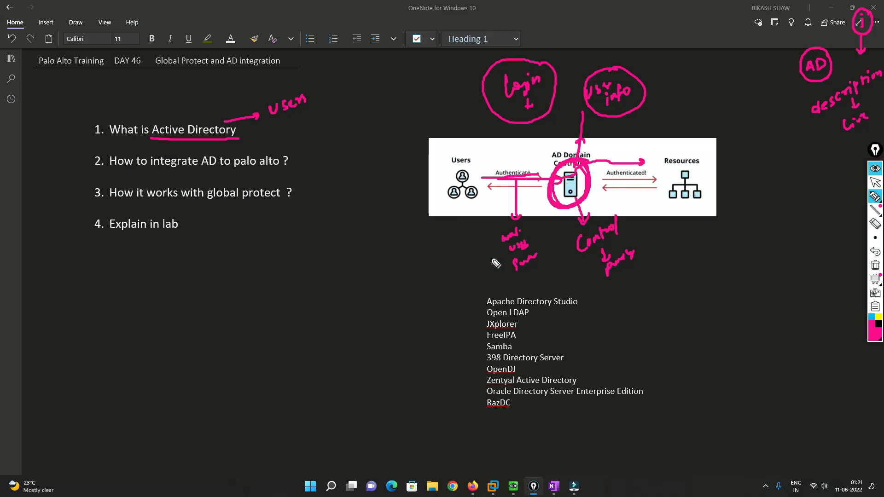
Enclose the directory software list in hand-drawn brackets and draw an arrow from the AD Domain Controller to a handwritten note beside the diagram
{"action": "left_click_drag", "start_coordinate": [470, 287], "coordinate": [482, 437]}
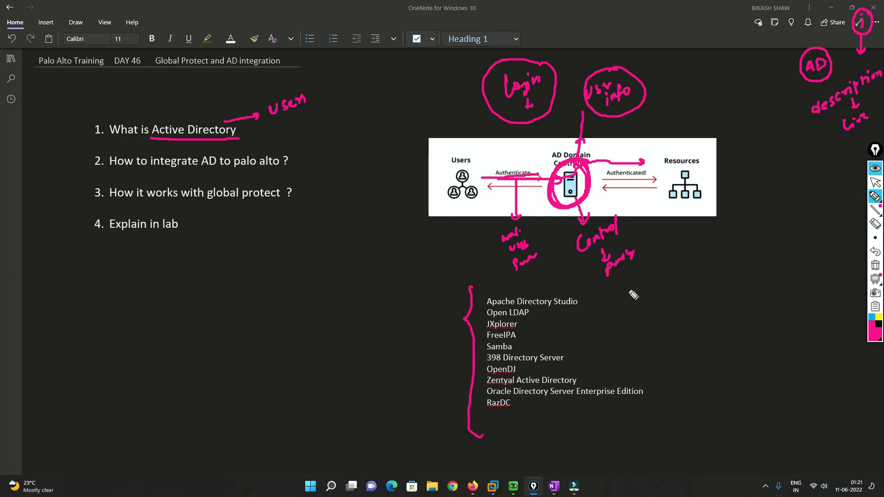
{"action": "left_click_drag", "start_coordinate": [645, 281], "coordinate": [647, 419]}
{"action": "left_click_drag", "start_coordinate": [672, 342], "coordinate": [684, 342]}
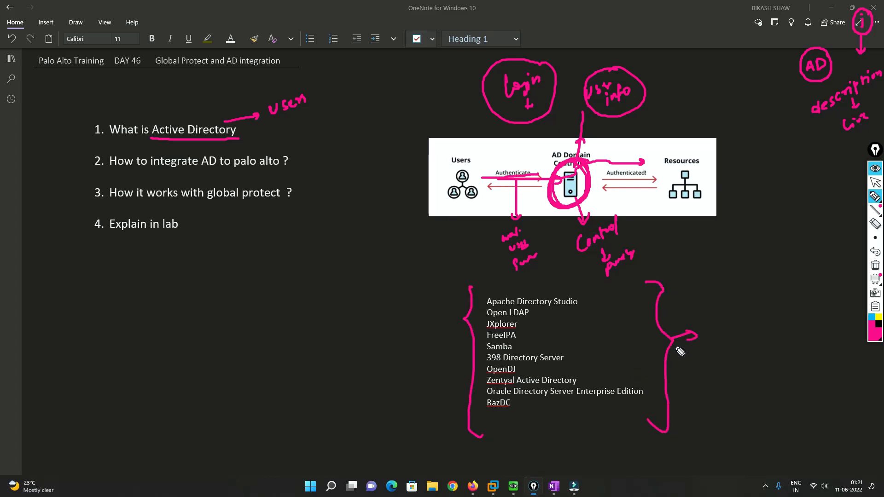
{"action": "mouse_move", "coordinate": [581, 198]}
{"action": "left_mouse_down"}
{"action": "mouse_move", "coordinate": [722, 233]}
{"action": "mouse_move", "coordinate": [744, 212]}
{"action": "mouse_move", "coordinate": [787, 209]}
{"action": "left_mouse_up"}
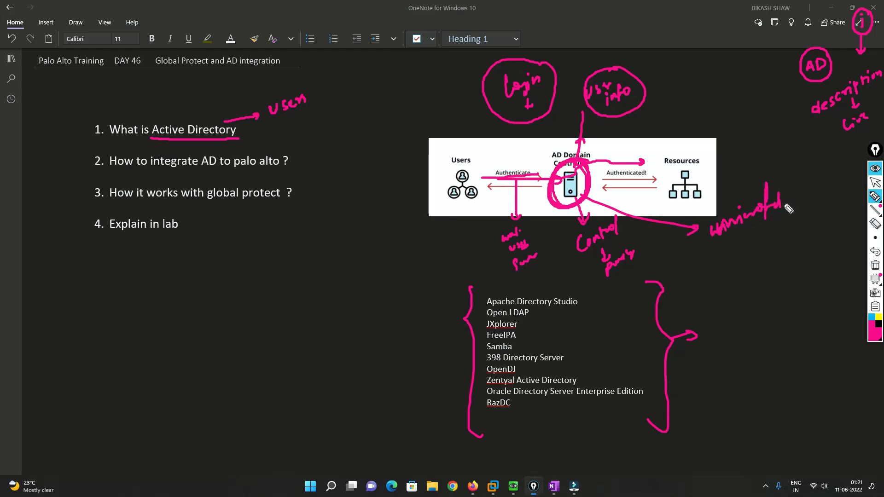
{"action": "left_click_drag", "start_coordinate": [625, 295], "coordinate": [644, 390]}
{"action": "left_click_drag", "start_coordinate": [478, 295], "coordinate": [493, 445]}
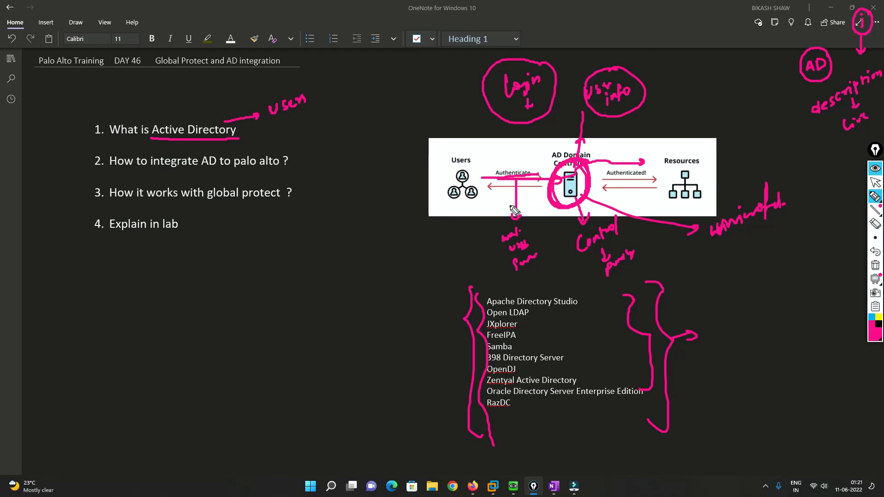
Draw an arrow from the authentication line to a handwritten "Microsoft windows" note below the Users icon and mark the note
{"action": "mouse_move", "coordinate": [515, 199]}
{"action": "left_mouse_down"}
{"action": "mouse_move", "coordinate": [456, 221]}
{"action": "mouse_move", "coordinate": [467, 224]}
{"action": "left_mouse_up"}
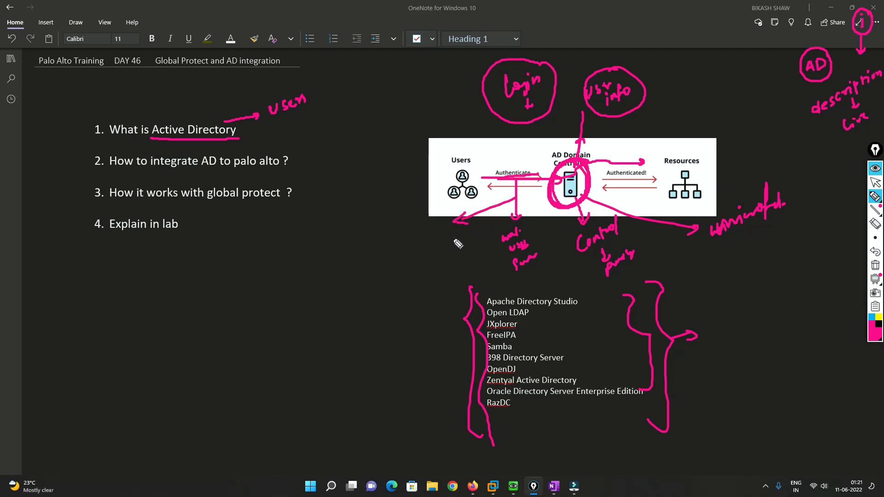
{"action": "left_click_drag", "start_coordinate": [414, 260], "coordinate": [467, 229]}
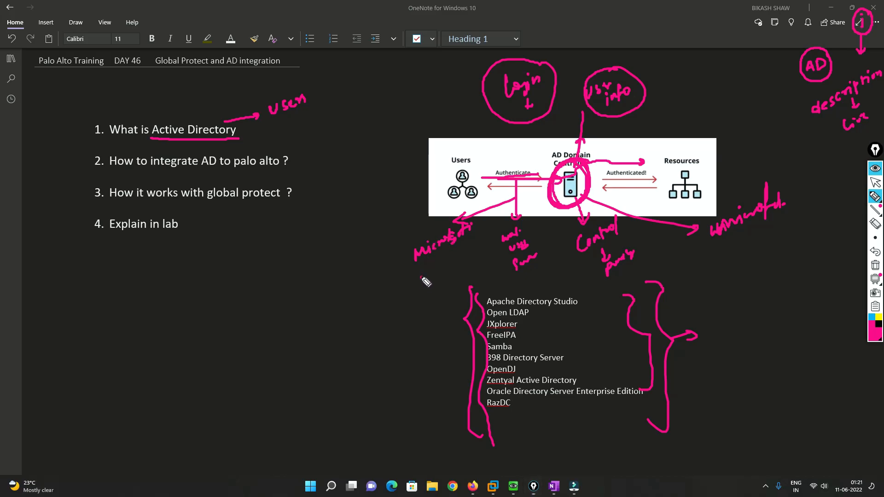
{"action": "left_click_drag", "start_coordinate": [429, 281], "coordinate": [463, 260]}
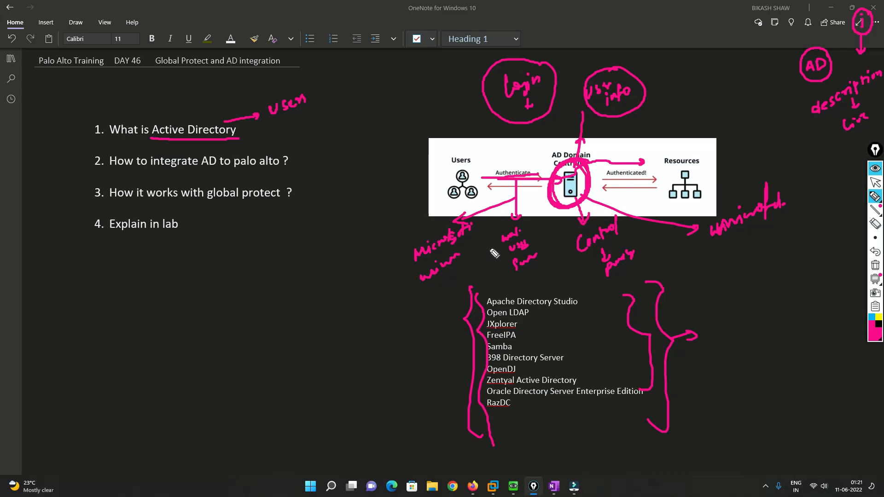
{"action": "left_click_drag", "start_coordinate": [412, 252], "coordinate": [414, 272]}
Connect the Active Directory item to the diagram with an arrow and mark the Palo Alto integration and global protect questions
{"action": "left_click_drag", "start_coordinate": [243, 133], "coordinate": [420, 138]}
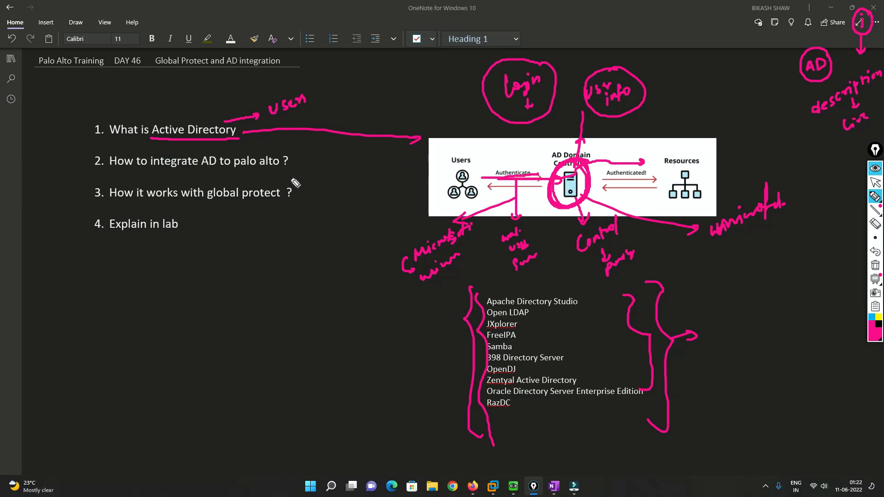
{"action": "left_click_drag", "start_coordinate": [152, 171], "coordinate": [279, 173]}
{"action": "mouse_move", "coordinate": [156, 204]}
{"action": "left_mouse_down"}
{"action": "mouse_move", "coordinate": [279, 205]}
{"action": "mouse_move", "coordinate": [291, 228]}
{"action": "mouse_move", "coordinate": [300, 222]}
{"action": "mouse_move", "coordinate": [291, 267]}
{"action": "mouse_move", "coordinate": [311, 253]}
{"action": "left_mouse_up"}
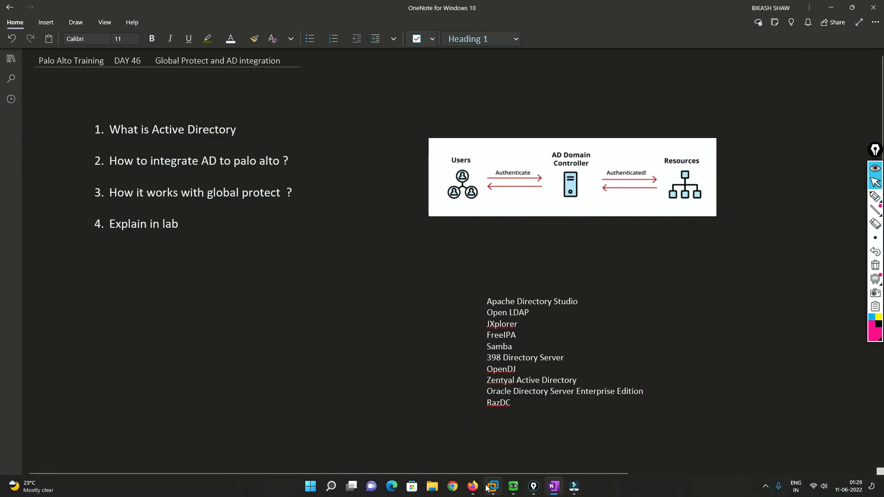
Switch to the EVE topology in Firefox and circle the MGMT, Inside, Outside and DMZ labels and the Win node, noting "test VPN" beside it
{"action": "left_click", "coordinate": [473, 486]}
{"action": "left_click", "coordinate": [874, 197]}
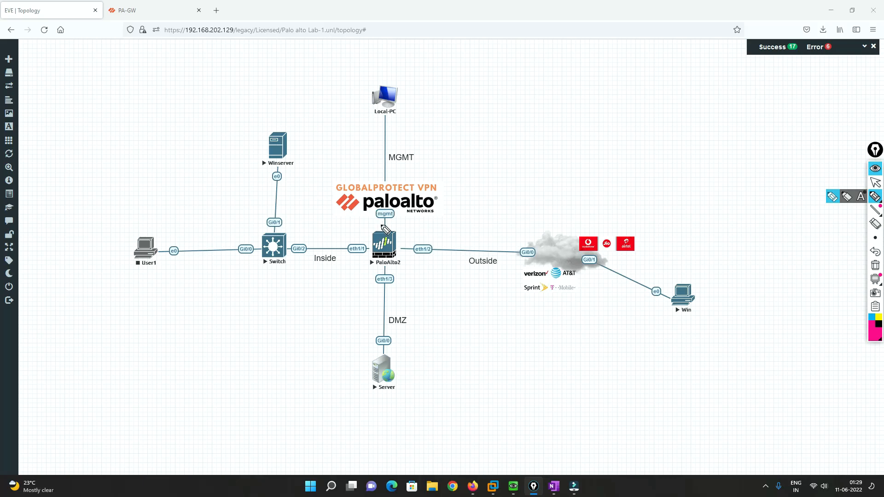
{"action": "mouse_move", "coordinate": [414, 148]}
{"action": "left_mouse_down"}
{"action": "mouse_move", "coordinate": [389, 169]}
{"action": "mouse_move", "coordinate": [425, 173]}
{"action": "mouse_move", "coordinate": [407, 146]}
{"action": "left_mouse_up"}
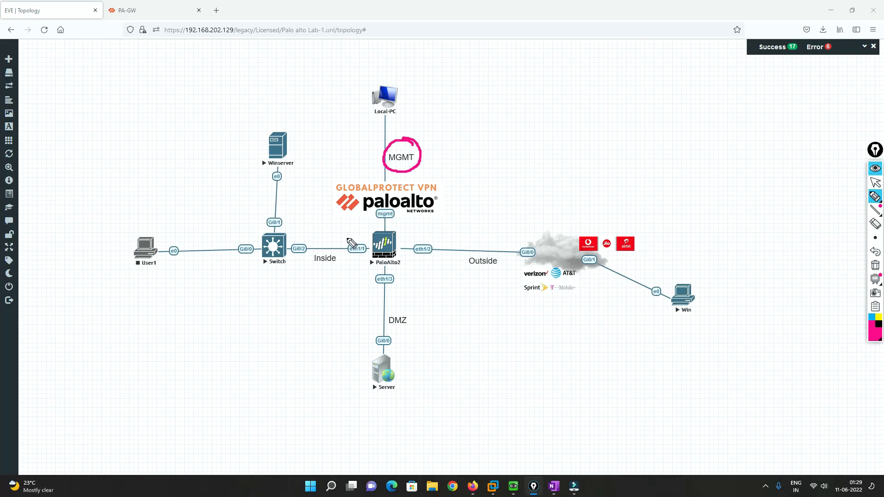
{"action": "mouse_move", "coordinate": [330, 249]}
{"action": "left_mouse_down"}
{"action": "mouse_move", "coordinate": [320, 266]}
{"action": "mouse_move", "coordinate": [333, 244]}
{"action": "left_mouse_up"}
{"action": "left_click_drag", "start_coordinate": [501, 259], "coordinate": [475, 252]}
{"action": "mouse_move", "coordinate": [409, 305]}
{"action": "left_mouse_down"}
{"action": "mouse_move", "coordinate": [405, 335]}
{"action": "mouse_move", "coordinate": [414, 323]}
{"action": "left_mouse_up"}
{"action": "mouse_move", "coordinate": [693, 277]}
{"action": "left_mouse_down"}
{"action": "mouse_move", "coordinate": [732, 309]}
{"action": "mouse_move", "coordinate": [755, 292]}
{"action": "left_mouse_up"}
{"action": "mouse_move", "coordinate": [731, 324]}
{"action": "left_mouse_down"}
{"action": "mouse_move", "coordinate": [749, 327]}
{"action": "mouse_move", "coordinate": [763, 308]}
{"action": "left_mouse_up"}
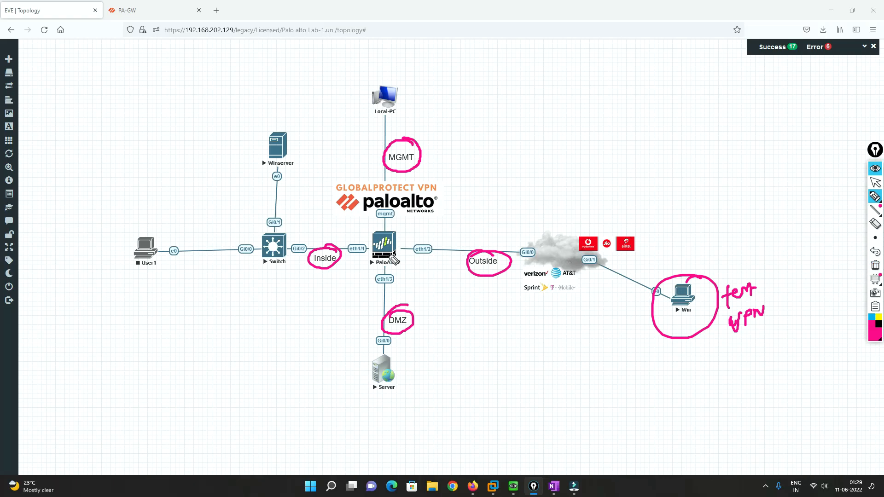
Clear the annotations, circle the Win node with the note "VPN", and draw an arrow from it to the PaloAlto2 firewall
{"action": "left_click", "coordinate": [876, 267]}
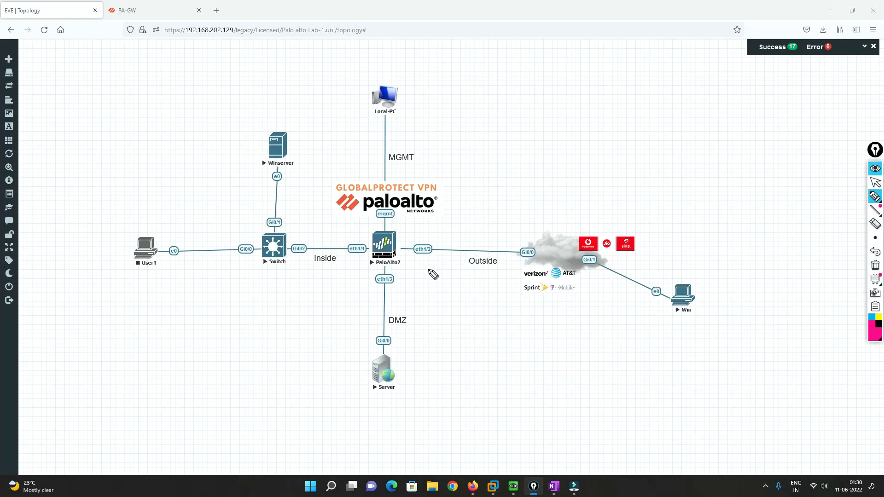
{"action": "left_click_drag", "start_coordinate": [694, 276], "coordinate": [700, 272]}
{"action": "left_click_drag", "start_coordinate": [681, 334], "coordinate": [694, 332]}
{"action": "left_click_drag", "start_coordinate": [698, 330], "coordinate": [726, 315]}
{"action": "mouse_move", "coordinate": [655, 289]}
{"action": "left_mouse_down"}
{"action": "mouse_move", "coordinate": [593, 263]}
{"action": "mouse_move", "coordinate": [407, 240]}
{"action": "left_mouse_up"}
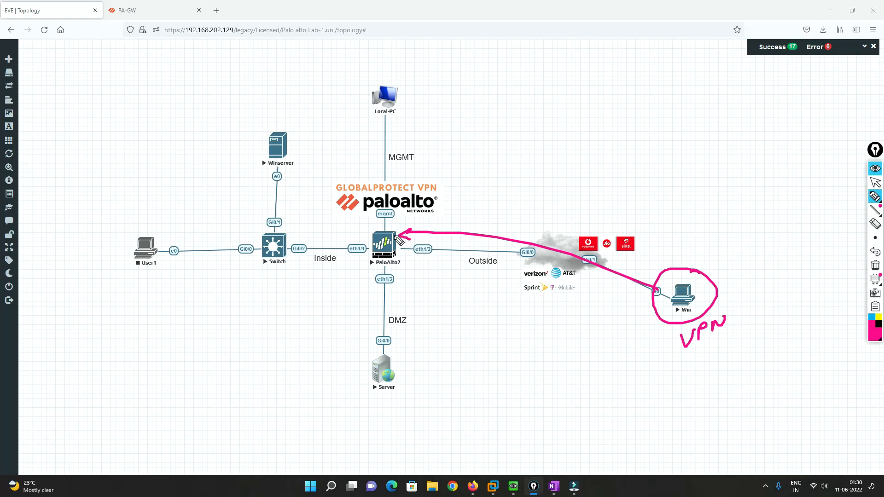
Draw lines from PaloAlto2 to handwritten "local database" and username/password notes, with a circled note above them
{"action": "left_click_drag", "start_coordinate": [394, 236], "coordinate": [505, 165]}
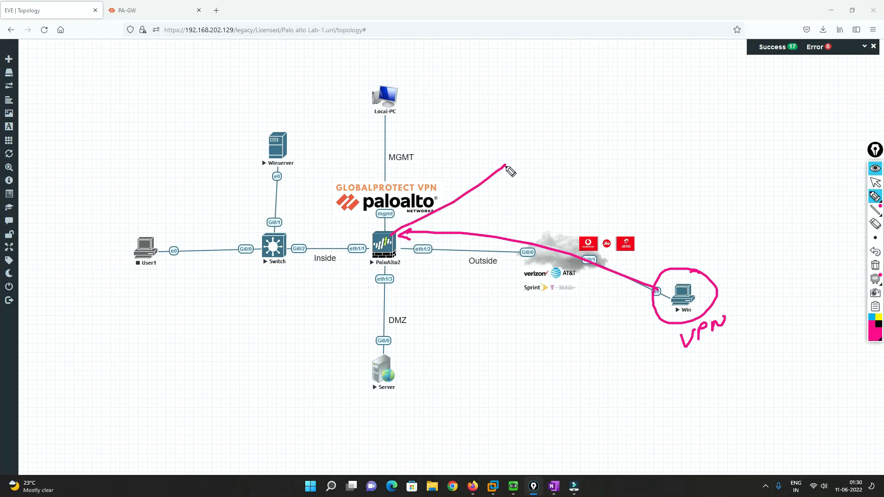
{"action": "left_click", "coordinate": [512, 145]}
{"action": "mouse_move", "coordinate": [506, 121]}
{"action": "left_mouse_down"}
{"action": "mouse_move", "coordinate": [511, 133]}
{"action": "mouse_move", "coordinate": [527, 113]}
{"action": "left_mouse_up"}
{"action": "mouse_move", "coordinate": [530, 105]}
{"action": "left_mouse_down"}
{"action": "mouse_move", "coordinate": [535, 114]}
{"action": "mouse_move", "coordinate": [545, 104]}
{"action": "mouse_move", "coordinate": [504, 98]}
{"action": "mouse_move", "coordinate": [527, 94]}
{"action": "left_mouse_up"}
{"action": "mouse_move", "coordinate": [511, 159]}
{"action": "left_mouse_down"}
{"action": "mouse_move", "coordinate": [515, 170]}
{"action": "mouse_move", "coordinate": [550, 144]}
{"action": "mouse_move", "coordinate": [573, 141]}
{"action": "mouse_move", "coordinate": [567, 148]}
{"action": "mouse_move", "coordinate": [607, 119]}
{"action": "left_mouse_up"}
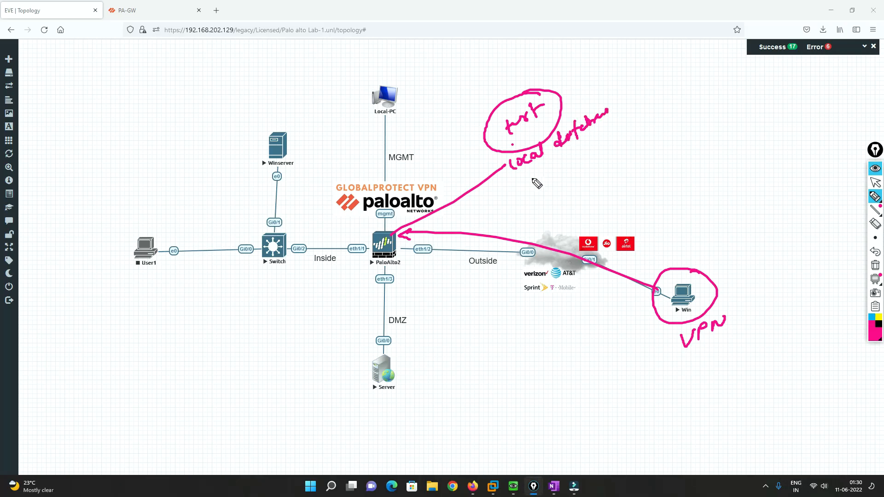
{"action": "mouse_move", "coordinate": [386, 249]}
{"action": "left_mouse_down"}
{"action": "mouse_move", "coordinate": [506, 201]}
{"action": "mouse_move", "coordinate": [537, 177]}
{"action": "mouse_move", "coordinate": [542, 192]}
{"action": "mouse_move", "coordinate": [549, 187]}
{"action": "left_mouse_up"}
{"action": "left_click", "coordinate": [529, 197]}
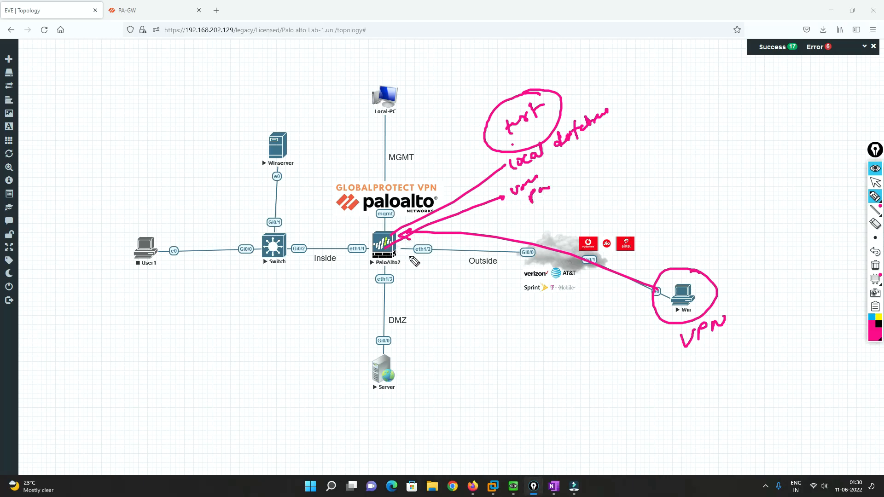
Trace the path between PaloAlto2 and Winserver in both directions, adding "AD" and user notes at the server and an X beside the firewall
{"action": "mouse_move", "coordinate": [390, 248]}
{"action": "left_mouse_down"}
{"action": "mouse_move", "coordinate": [276, 248]}
{"action": "mouse_move", "coordinate": [278, 169]}
{"action": "mouse_move", "coordinate": [314, 137]}
{"action": "left_mouse_up"}
{"action": "mouse_move", "coordinate": [273, 105]}
{"action": "left_mouse_down"}
{"action": "mouse_move", "coordinate": [285, 107]}
{"action": "mouse_move", "coordinate": [307, 86]}
{"action": "left_mouse_up"}
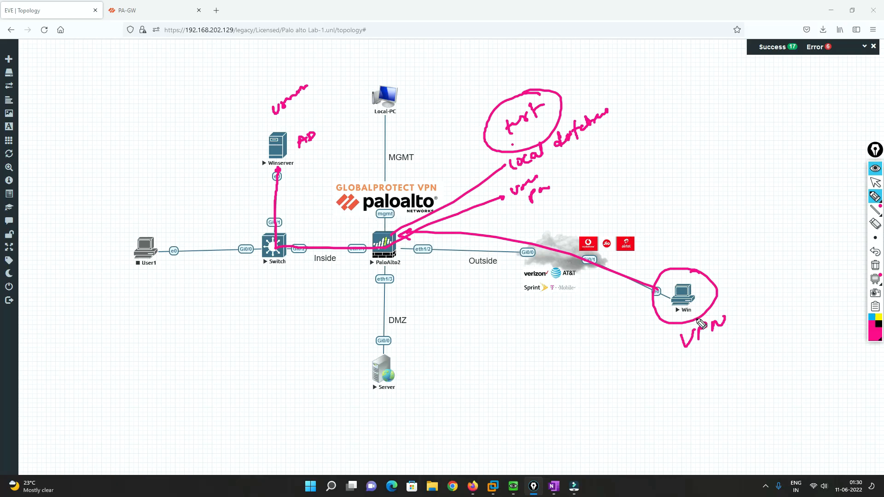
{"action": "left_click", "coordinate": [398, 248]}
{"action": "mouse_move", "coordinate": [396, 248]}
{"action": "left_mouse_down"}
{"action": "mouse_move", "coordinate": [278, 248]}
{"action": "mouse_move", "coordinate": [286, 164]}
{"action": "left_mouse_up"}
{"action": "mouse_move", "coordinate": [323, 86]}
{"action": "left_mouse_down"}
{"action": "mouse_move", "coordinate": [270, 108]}
{"action": "mouse_move", "coordinate": [326, 83]}
{"action": "mouse_move", "coordinate": [318, 79]}
{"action": "mouse_move", "coordinate": [313, 119]}
{"action": "mouse_move", "coordinate": [346, 121]}
{"action": "left_mouse_up"}
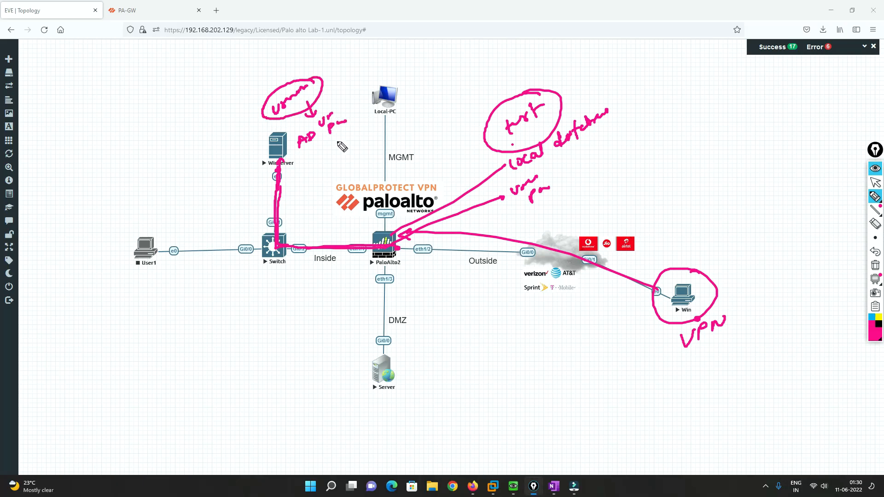
{"action": "mouse_move", "coordinate": [284, 154]}
{"action": "left_mouse_down"}
{"action": "mouse_move", "coordinate": [298, 219]}
{"action": "mouse_move", "coordinate": [371, 232]}
{"action": "left_mouse_up"}
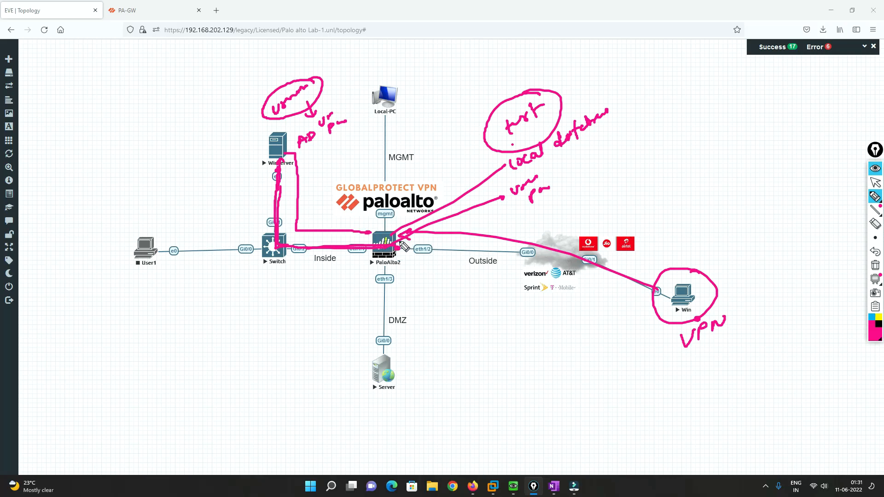
{"action": "mouse_move", "coordinate": [409, 259]}
{"action": "left_mouse_down"}
{"action": "mouse_move", "coordinate": [420, 268]}
{"action": "mouse_move", "coordinate": [409, 268]}
{"action": "left_mouse_up"}
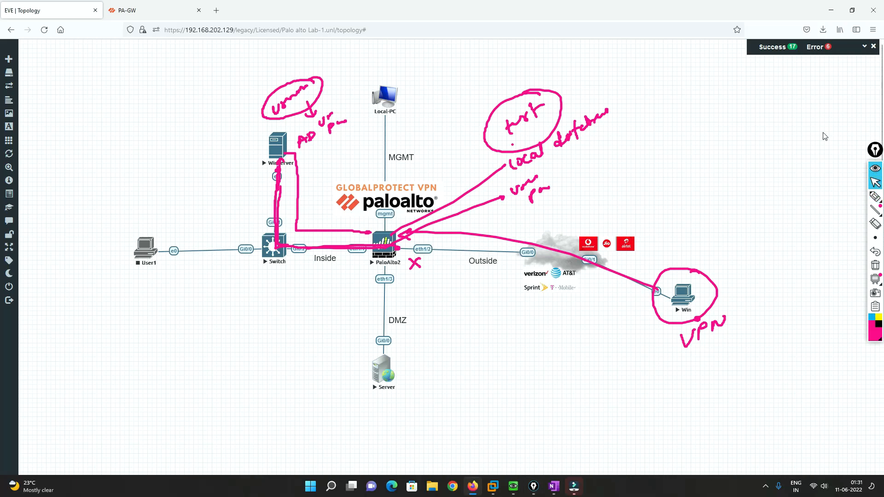
Clear the annotations, write item 1 as "AD integration", and draw an arrow from PaloAlto2 to Winserver labelled "AD"
{"action": "left_click", "coordinate": [875, 197]}
{"action": "left_click", "coordinate": [874, 263]}
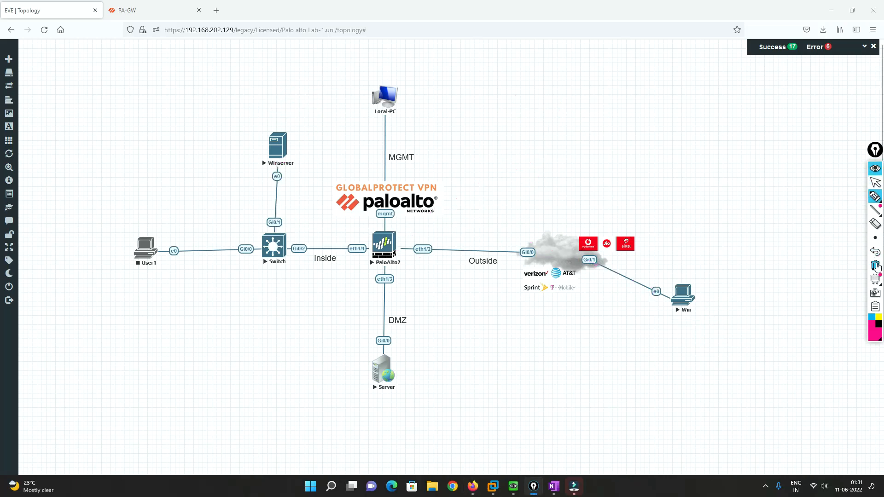
{"action": "mouse_move", "coordinate": [78, 203]}
{"action": "left_mouse_down"}
{"action": "mouse_move", "coordinate": [65, 205]}
{"action": "mouse_move", "coordinate": [82, 181]}
{"action": "left_mouse_up"}
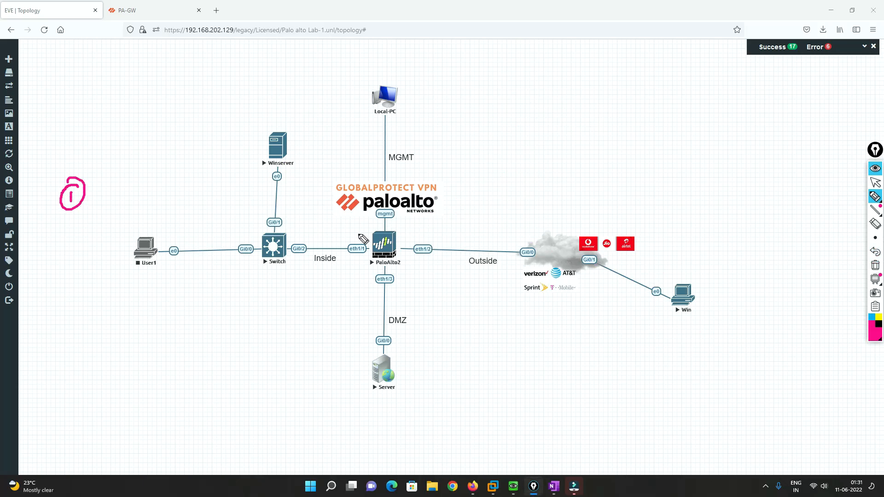
{"action": "mouse_move", "coordinate": [372, 241]}
{"action": "left_mouse_down"}
{"action": "mouse_move", "coordinate": [295, 240]}
{"action": "mouse_move", "coordinate": [295, 175]}
{"action": "left_mouse_up"}
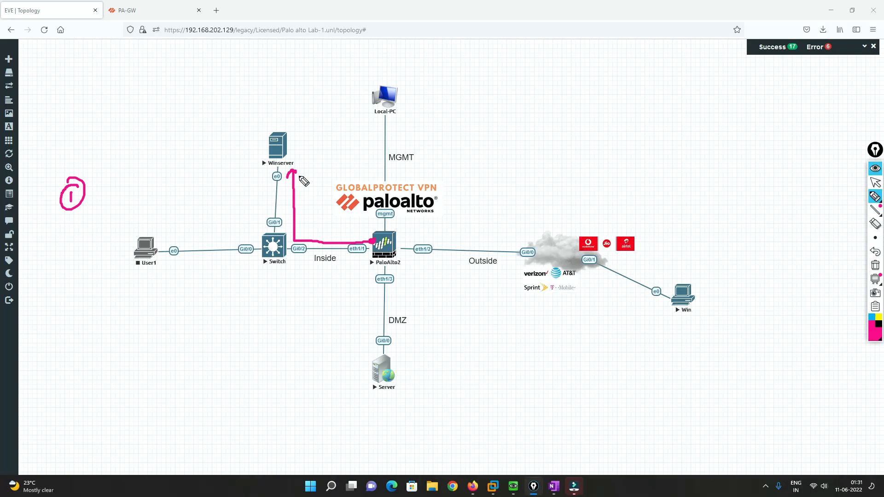
{"action": "left_click_drag", "start_coordinate": [298, 159], "coordinate": [310, 156]}
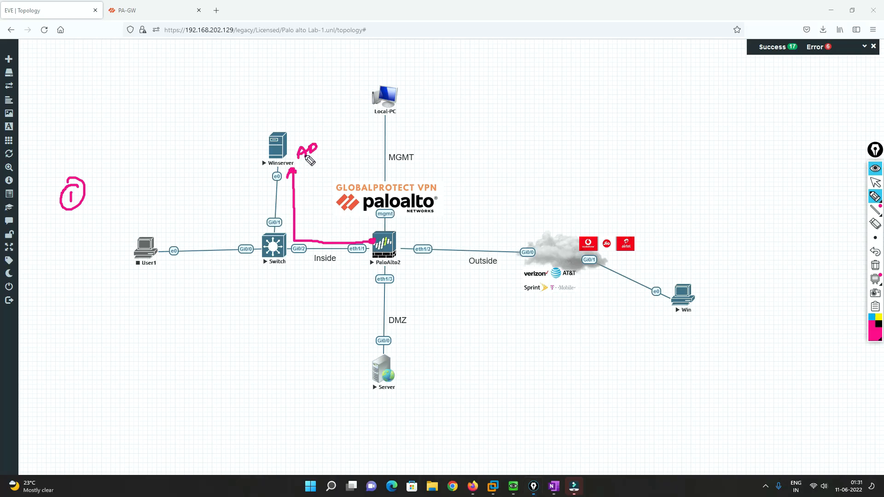
{"action": "mouse_move", "coordinate": [94, 193]}
{"action": "left_mouse_down"}
{"action": "mouse_move", "coordinate": [121, 170]}
{"action": "mouse_move", "coordinate": [170, 154]}
{"action": "mouse_move", "coordinate": [186, 126]}
{"action": "mouse_move", "coordinate": [199, 125]}
{"action": "left_mouse_up"}
Write a circled 2 below the first item and draw an arrow from PaloAlto2 toward a box containing "user"
{"action": "mouse_move", "coordinate": [72, 228]}
{"action": "left_mouse_down"}
{"action": "mouse_move", "coordinate": [90, 244]}
{"action": "mouse_move", "coordinate": [82, 217]}
{"action": "left_mouse_up"}
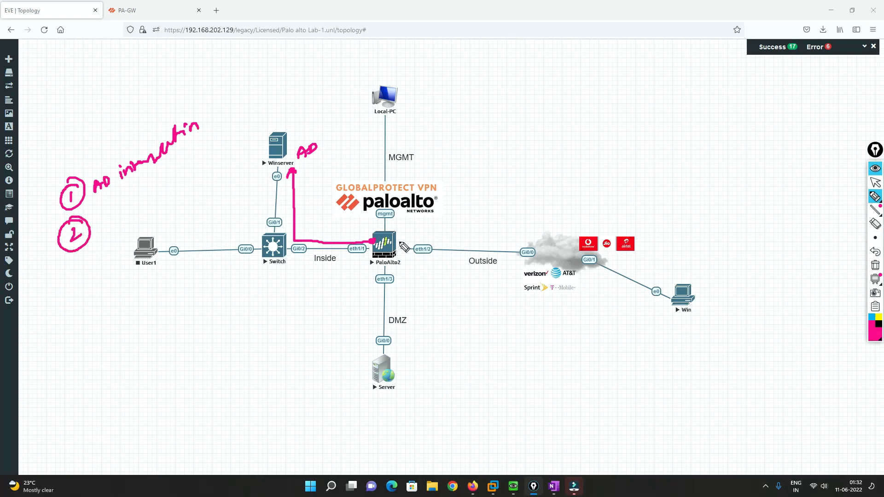
{"action": "mouse_move", "coordinate": [389, 243]}
{"action": "left_mouse_down"}
{"action": "mouse_move", "coordinate": [333, 285]}
{"action": "mouse_move", "coordinate": [345, 287]}
{"action": "left_mouse_up"}
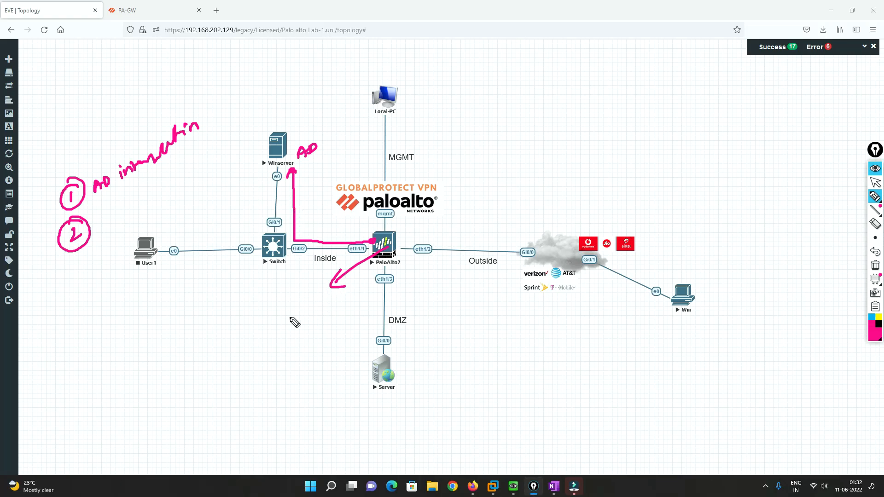
{"action": "mouse_move", "coordinate": [290, 330]}
{"action": "left_mouse_down"}
{"action": "mouse_move", "coordinate": [374, 307]}
{"action": "mouse_move", "coordinate": [372, 330]}
{"action": "left_mouse_up"}
{"action": "left_click_drag", "start_coordinate": [293, 337], "coordinate": [362, 332]}
{"action": "mouse_move", "coordinate": [303, 323]}
{"action": "left_mouse_down"}
{"action": "mouse_move", "coordinate": [310, 330]}
{"action": "mouse_move", "coordinate": [327, 319]}
{"action": "left_mouse_up"}
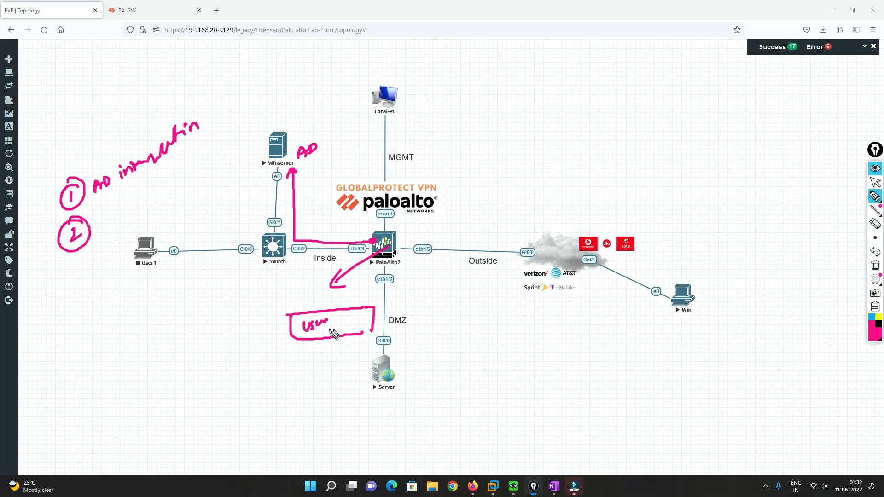
Circle PaloAlto2 with an arrow reaching it from the Win node, and write "user mapping" beside the circled 2
{"action": "mouse_move", "coordinate": [401, 235]}
{"action": "left_mouse_down"}
{"action": "mouse_move", "coordinate": [382, 225]}
{"action": "mouse_move", "coordinate": [365, 251]}
{"action": "mouse_move", "coordinate": [405, 267]}
{"action": "mouse_move", "coordinate": [400, 228]}
{"action": "left_mouse_up"}
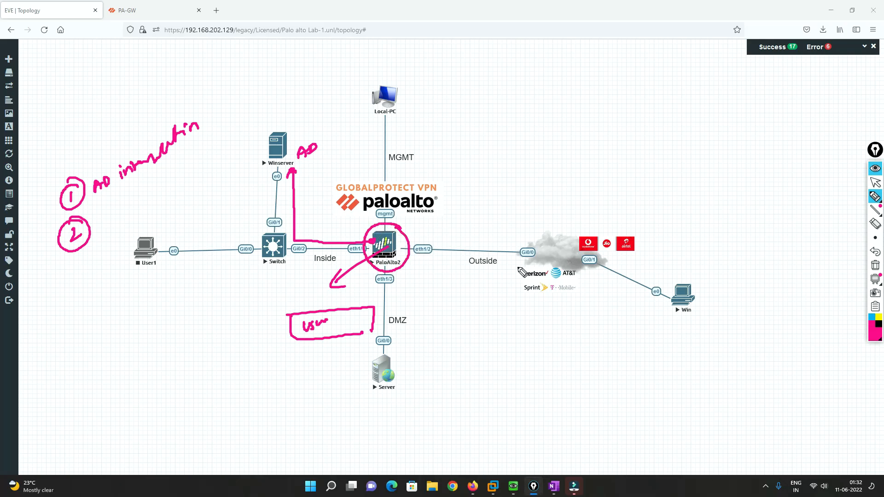
{"action": "left_click_drag", "start_coordinate": [650, 303], "coordinate": [421, 261]}
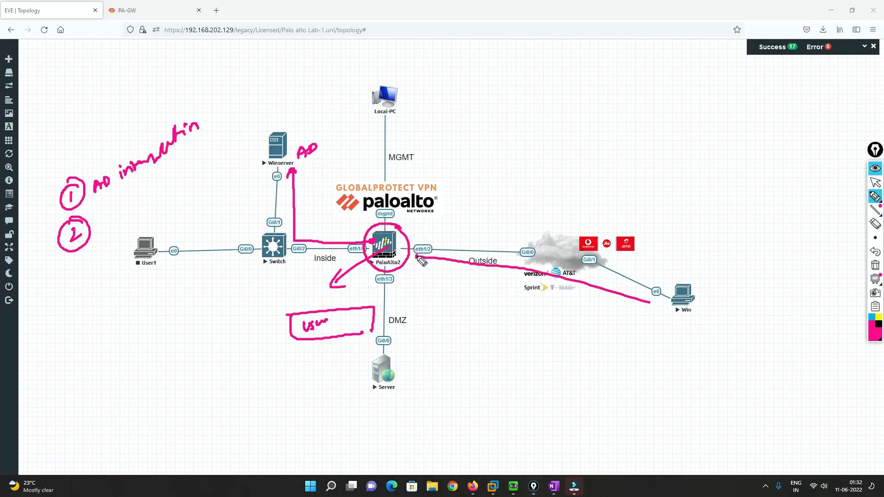
{"action": "mouse_move", "coordinate": [97, 212]}
{"action": "left_mouse_down"}
{"action": "mouse_move", "coordinate": [115, 217]}
{"action": "mouse_move", "coordinate": [193, 162]}
{"action": "left_mouse_up"}
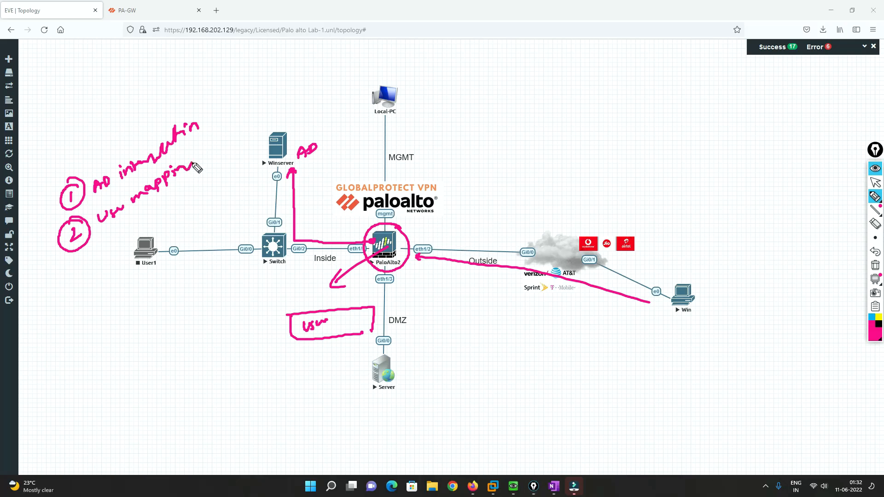
Write a circled 3 with "VPN Auth" as the third item and trace a second arrow from PaloAlto2 to Winserver, circling its tip
{"action": "left_click_drag", "start_coordinate": [82, 266], "coordinate": [95, 279]}
{"action": "mouse_move", "coordinate": [106, 258]}
{"action": "left_mouse_down"}
{"action": "mouse_move", "coordinate": [111, 278]}
{"action": "mouse_move", "coordinate": [105, 256]}
{"action": "mouse_move", "coordinate": [146, 224]}
{"action": "left_mouse_up"}
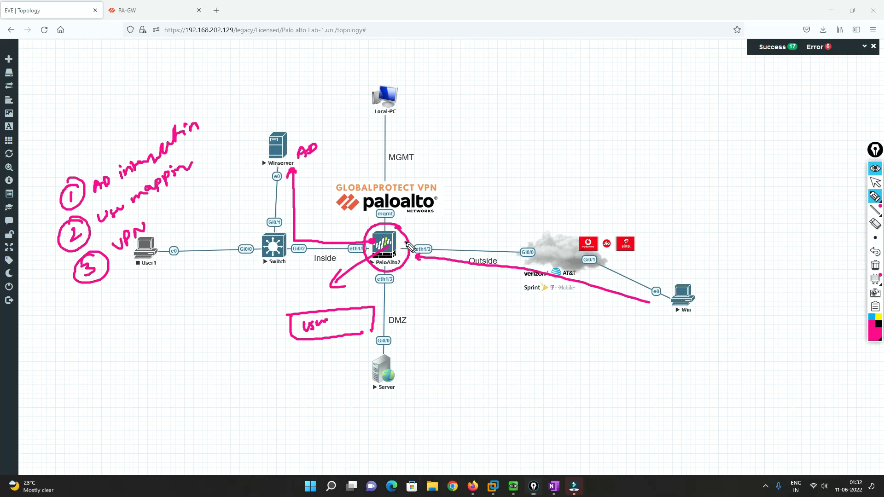
{"action": "mouse_move", "coordinate": [409, 243]}
{"action": "left_mouse_down"}
{"action": "mouse_move", "coordinate": [309, 232]}
{"action": "mouse_move", "coordinate": [304, 176]}
{"action": "mouse_move", "coordinate": [310, 180]}
{"action": "mouse_move", "coordinate": [294, 178]}
{"action": "mouse_move", "coordinate": [318, 184]}
{"action": "left_mouse_up"}
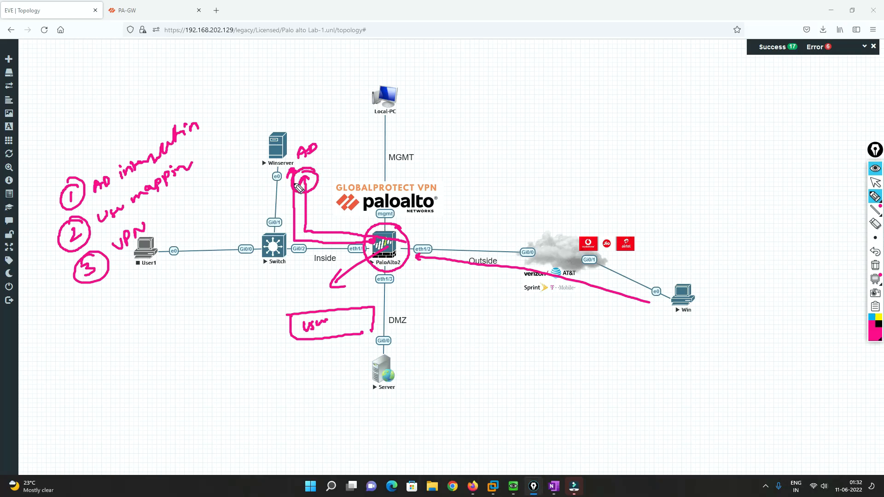
{"action": "mouse_move", "coordinate": [155, 225]}
{"action": "left_mouse_down"}
{"action": "mouse_move", "coordinate": [178, 206]}
{"action": "mouse_move", "coordinate": [188, 212]}
{"action": "left_mouse_up"}
Draw a check mark beside each of the three numbered items
{"action": "left_click_drag", "start_coordinate": [40, 205], "coordinate": [59, 193]}
{"action": "left_click_drag", "start_coordinate": [42, 243], "coordinate": [60, 228]}
{"action": "left_click_drag", "start_coordinate": [57, 282], "coordinate": [74, 265]}
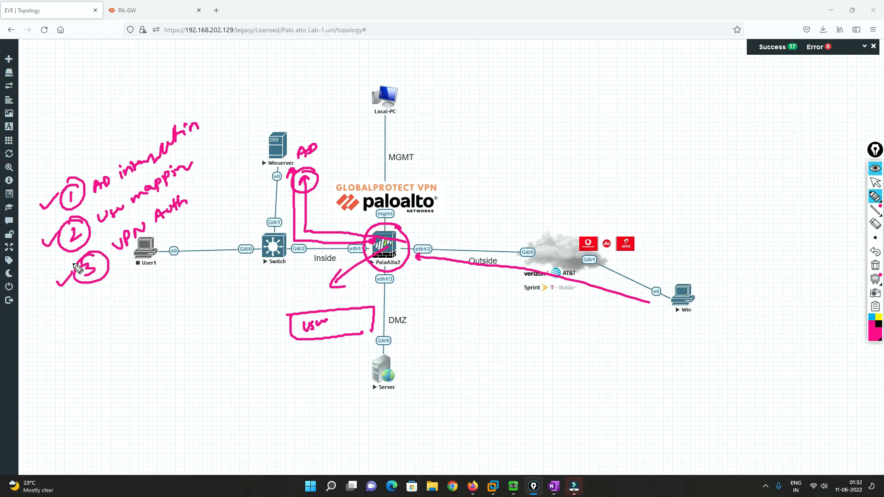
Clear the annotations from the topology and open the LDAP server profiles in the PA-GW firewall's device settings
{"action": "left_click", "coordinate": [874, 182]}
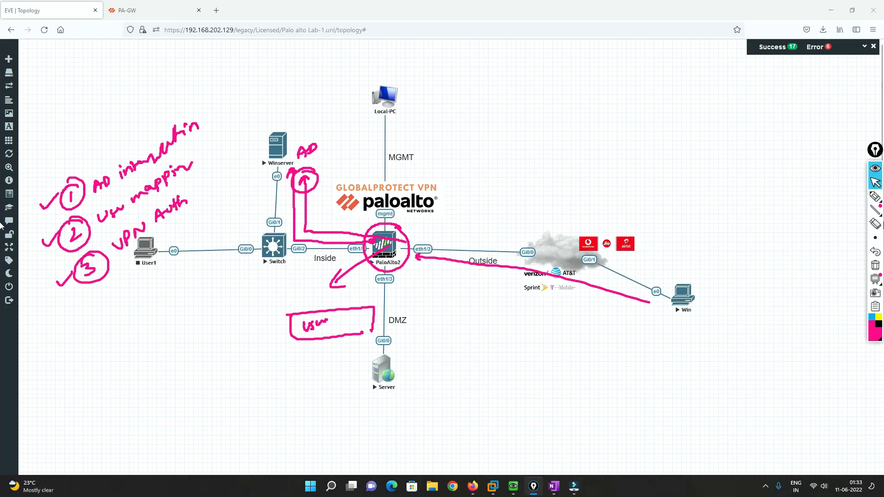
{"action": "left_click", "coordinate": [874, 266]}
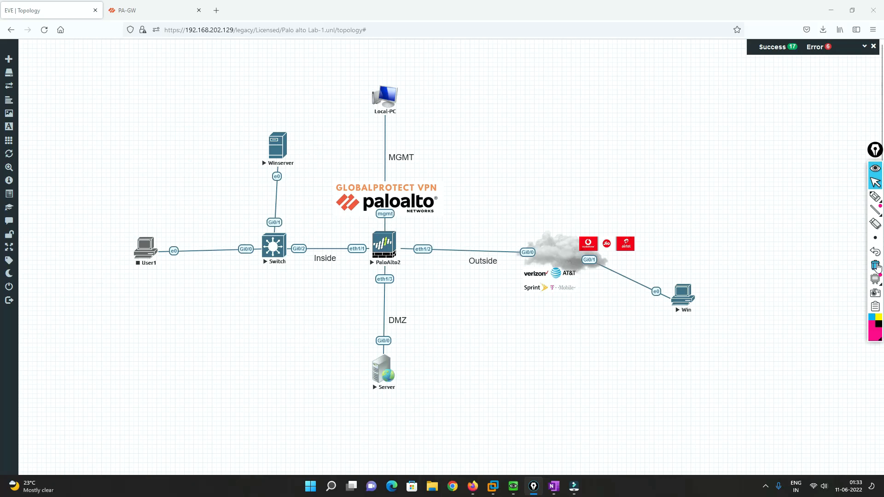
{"action": "left_click", "coordinate": [152, 8]}
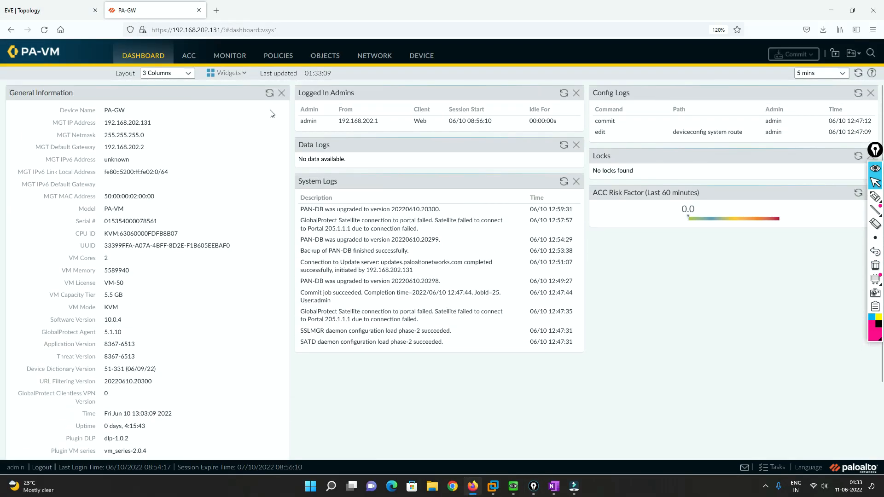
{"action": "left_click", "coordinate": [421, 56]}
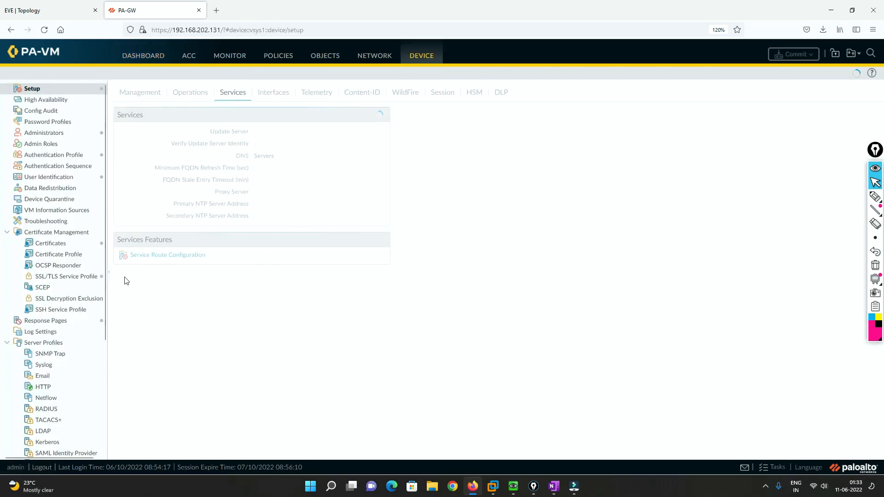
{"action": "scroll", "coordinate": [48, 354], "scroll_direction": "down", "scroll_amount": 3}
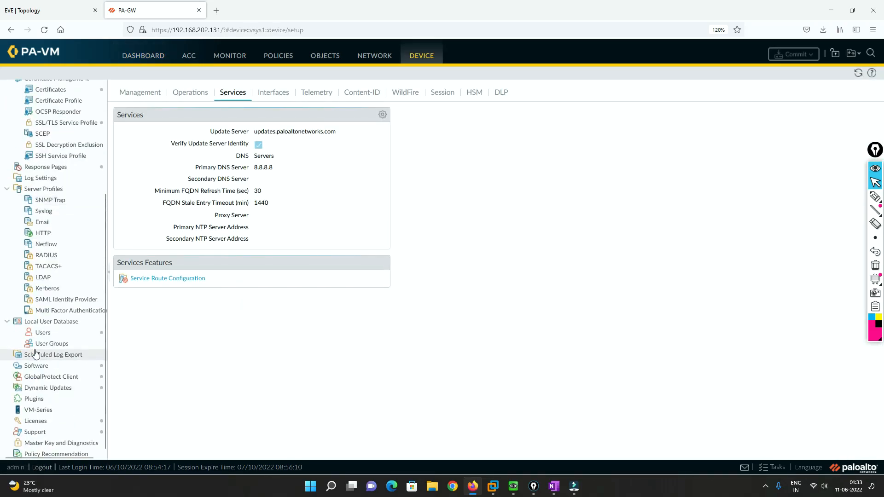
{"action": "left_click", "coordinate": [54, 281]}
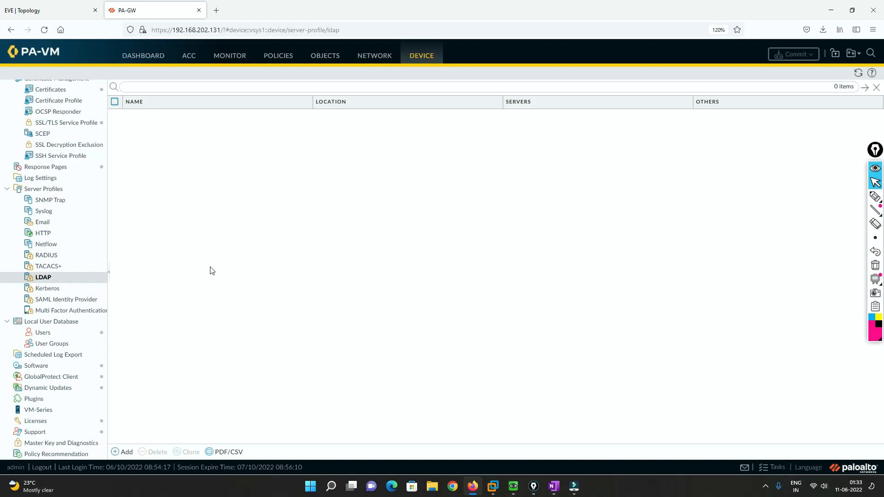
Start an LDAP server profile named LDAP-PRO-GP and add the server LDAP-Server with address 192.168.1.100
{"action": "left_click", "coordinate": [122, 453]}
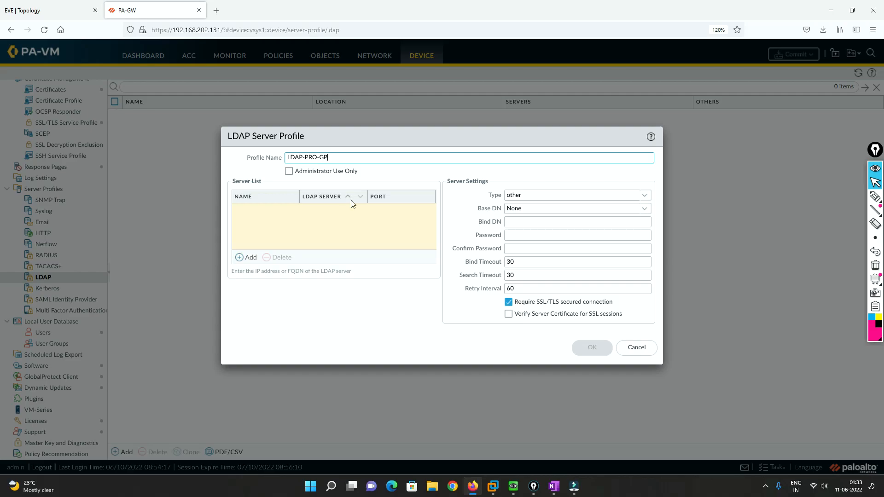
{"action": "left_click", "coordinate": [248, 256]}
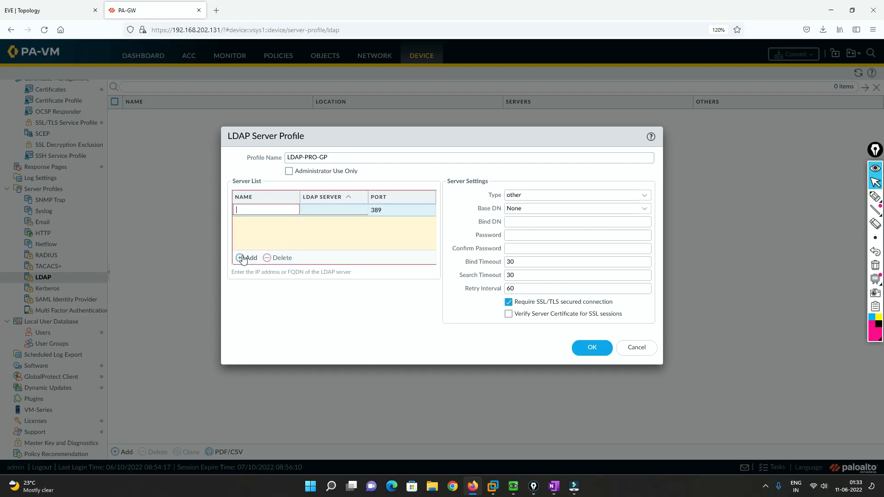
{"action": "left_click", "coordinate": [252, 211]}
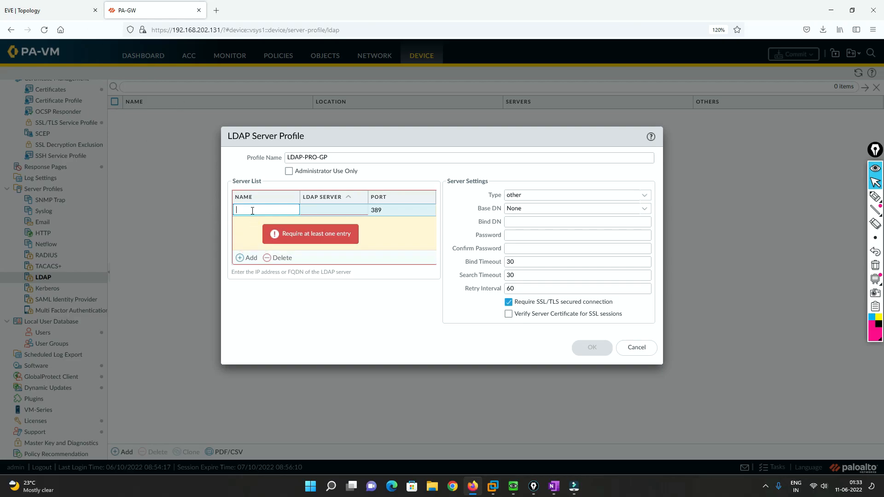
{"action": "type", "text": "LAP"}
{"action": "key", "text": "BackSpace"}
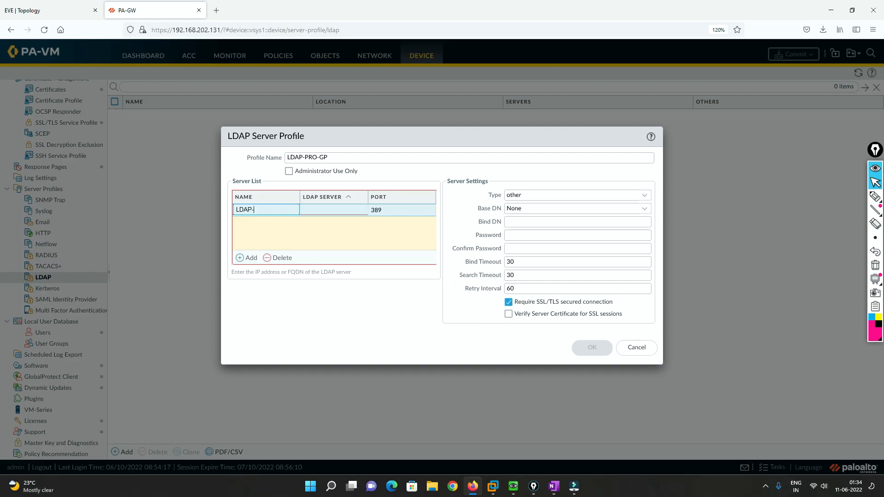
{"action": "key", "text": "Tab"}
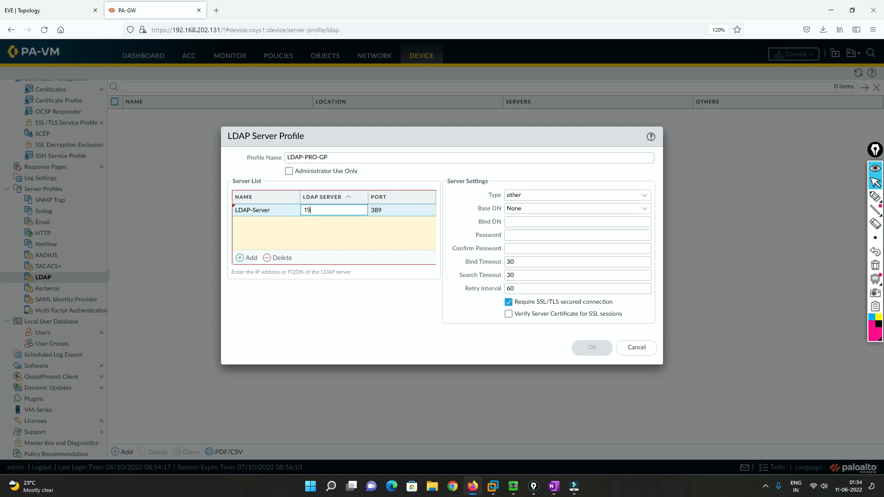
{"action": "type", "text": "192.168.1.100"}
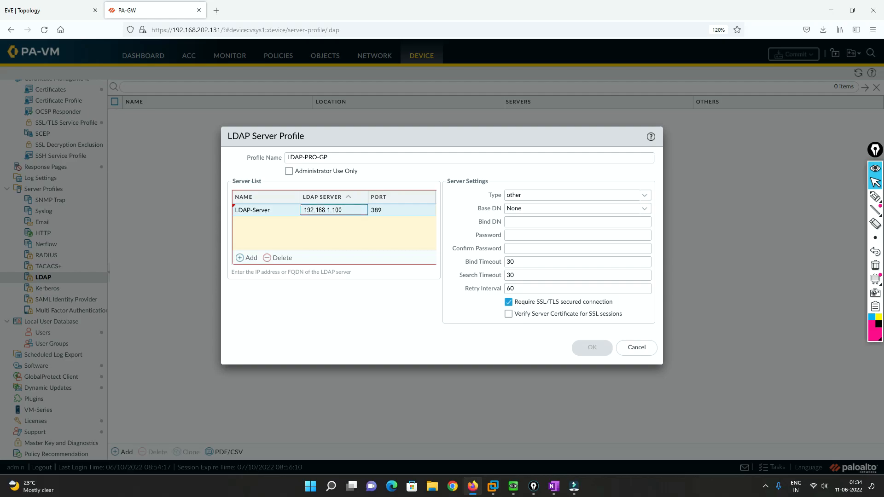
{"action": "left_click", "coordinate": [398, 212]}
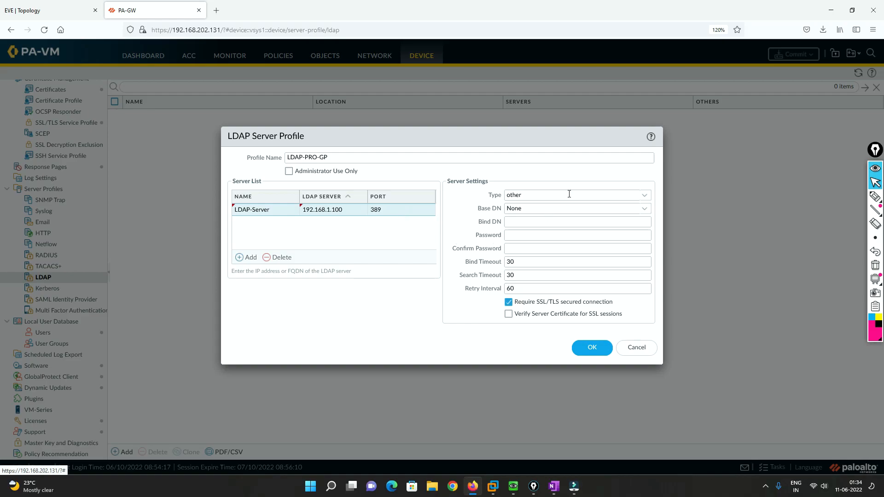
Set the LDAP server type to active-directory and leave the Base DN at None
{"action": "left_click", "coordinate": [644, 195]}
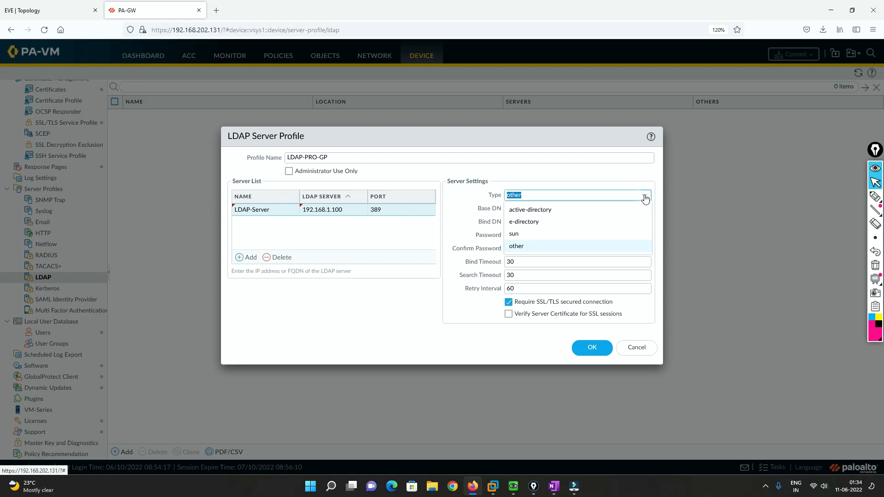
{"action": "left_click", "coordinate": [549, 211]}
{"action": "left_click", "coordinate": [541, 211]}
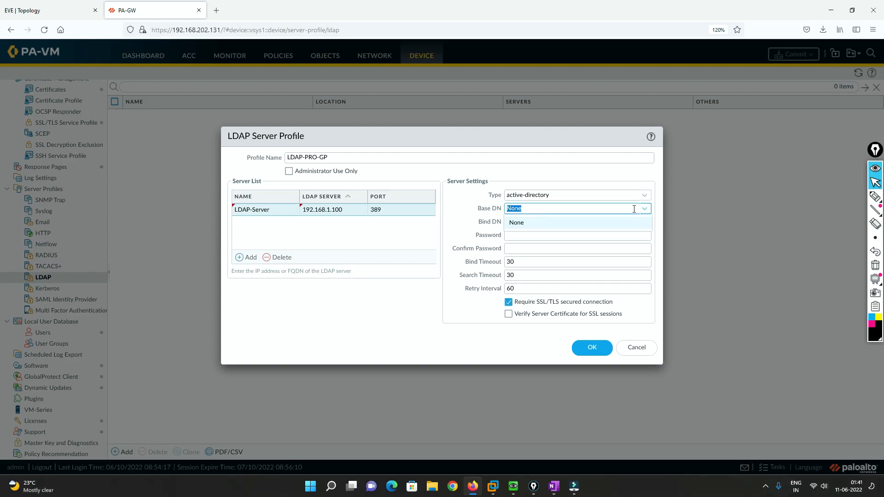
{"action": "left_click", "coordinate": [535, 221]}
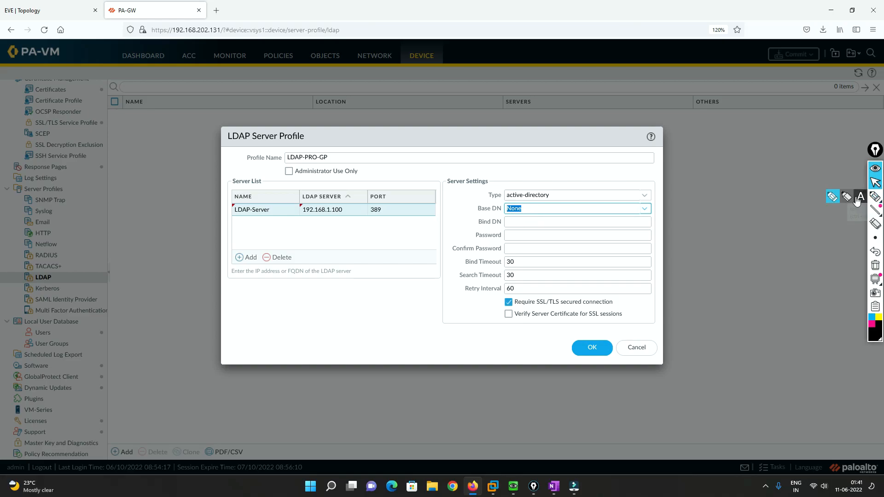
Write "Google.com" beside the LDAP profile dialog, then circle and underline its two parts separately
{"action": "left_click", "coordinate": [874, 196]}
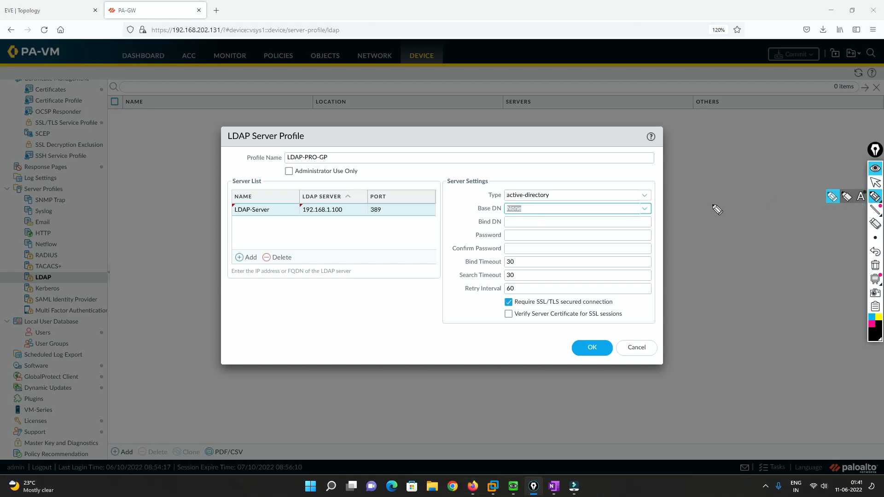
{"action": "mouse_move", "coordinate": [712, 162]}
{"action": "left_mouse_down"}
{"action": "mouse_move", "coordinate": [709, 185]}
{"action": "mouse_move", "coordinate": [721, 187]}
{"action": "mouse_move", "coordinate": [795, 161]}
{"action": "left_mouse_up"}
{"action": "left_click", "coordinate": [748, 168]}
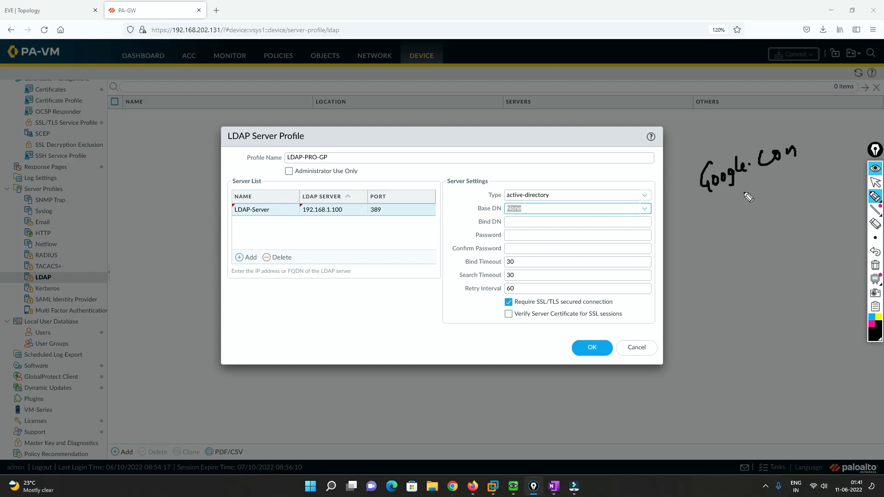
{"action": "mouse_move", "coordinate": [714, 202]}
{"action": "left_mouse_down"}
{"action": "mouse_move", "coordinate": [749, 182]}
{"action": "mouse_move", "coordinate": [735, 150]}
{"action": "mouse_move", "coordinate": [710, 195]}
{"action": "mouse_move", "coordinate": [721, 190]}
{"action": "left_mouse_up"}
{"action": "mouse_move", "coordinate": [800, 136]}
{"action": "left_mouse_down"}
{"action": "mouse_move", "coordinate": [751, 147]}
{"action": "mouse_move", "coordinate": [779, 174]}
{"action": "mouse_move", "coordinate": [791, 134]}
{"action": "left_mouse_up"}
{"action": "left_click_drag", "start_coordinate": [723, 203], "coordinate": [747, 193]}
{"action": "left_click_drag", "start_coordinate": [773, 183], "coordinate": [803, 181]}
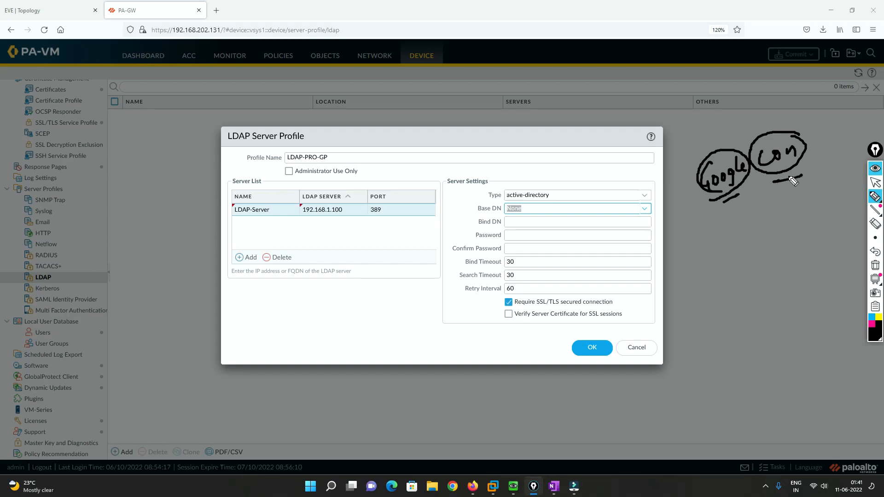
Join the two domain parts with lines into one downward arrow and label it "AD"
{"action": "left_click_drag", "start_coordinate": [725, 203], "coordinate": [802, 178]}
{"action": "mouse_move", "coordinate": [750, 205]}
{"action": "left_mouse_down"}
{"action": "mouse_move", "coordinate": [780, 199]}
{"action": "mouse_move", "coordinate": [771, 247]}
{"action": "left_mouse_up"}
{"action": "mouse_move", "coordinate": [766, 240]}
{"action": "left_mouse_down"}
{"action": "mouse_move", "coordinate": [772, 248]}
{"action": "mouse_move", "coordinate": [779, 241]}
{"action": "left_mouse_up"}
{"action": "left_click_drag", "start_coordinate": [758, 286], "coordinate": [768, 276]}
{"action": "left_click_drag", "start_coordinate": [772, 266], "coordinate": [772, 286]}
{"action": "left_click_drag", "start_coordinate": [773, 265], "coordinate": [772, 284]}
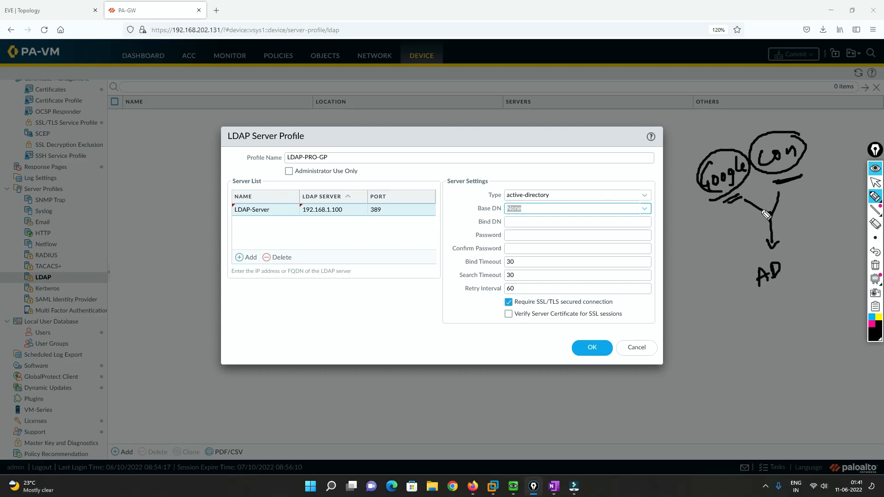
Emphasize the domain parts with further strokes and add a "user" note below "AD" with an arrow down to a server note
{"action": "mouse_move", "coordinate": [725, 201]}
{"action": "left_mouse_down"}
{"action": "mouse_move", "coordinate": [803, 174]}
{"action": "mouse_move", "coordinate": [781, 182]}
{"action": "left_mouse_up"}
{"action": "mouse_move", "coordinate": [782, 284]}
{"action": "left_mouse_down"}
{"action": "mouse_move", "coordinate": [776, 296]}
{"action": "mouse_move", "coordinate": [809, 276]}
{"action": "left_mouse_up"}
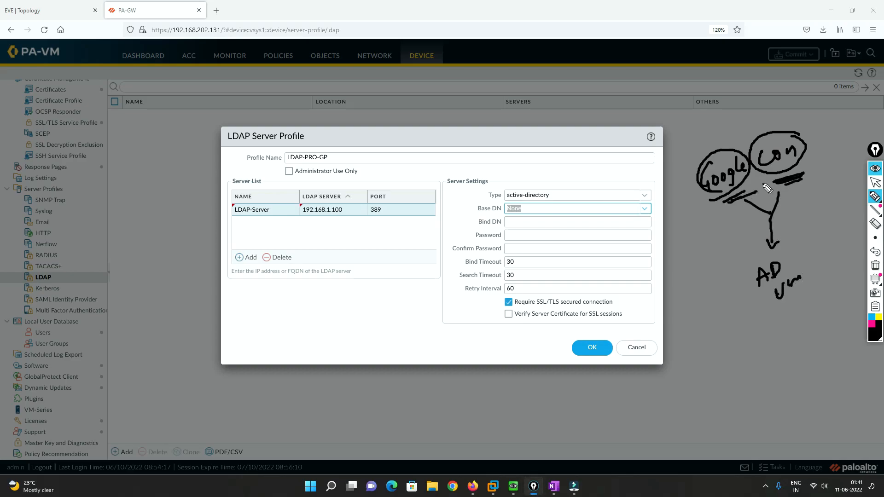
{"action": "left_click_drag", "start_coordinate": [779, 183], "coordinate": [806, 175]}
{"action": "mouse_move", "coordinate": [785, 306]}
{"action": "left_mouse_down"}
{"action": "mouse_move", "coordinate": [784, 323]}
{"action": "mouse_move", "coordinate": [790, 316]}
{"action": "mouse_move", "coordinate": [762, 358]}
{"action": "mouse_move", "coordinate": [807, 330]}
{"action": "mouse_move", "coordinate": [795, 365]}
{"action": "mouse_move", "coordinate": [804, 364]}
{"action": "left_mouse_up"}
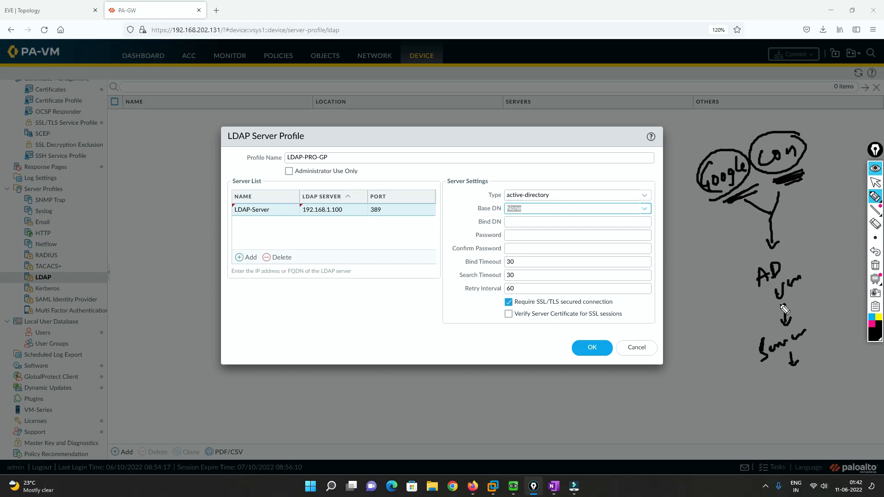
{"action": "mouse_move", "coordinate": [738, 153]}
{"action": "left_mouse_down"}
{"action": "mouse_move", "coordinate": [701, 188]}
{"action": "mouse_move", "coordinate": [718, 202]}
{"action": "mouse_move", "coordinate": [751, 184]}
{"action": "left_mouse_up"}
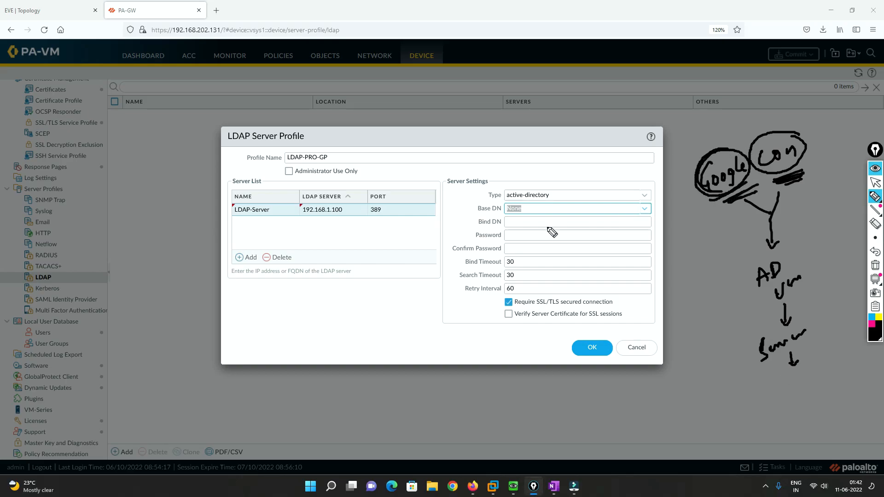
Open the Winserver console from the topology and check the domain name in Active Directory Users and Computers
{"action": "left_click", "coordinate": [66, 11]}
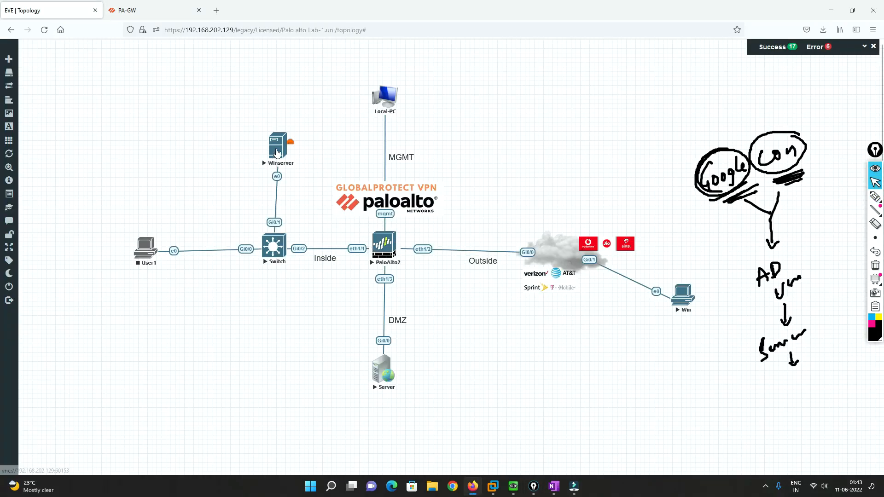
{"action": "left_click", "coordinate": [275, 155]}
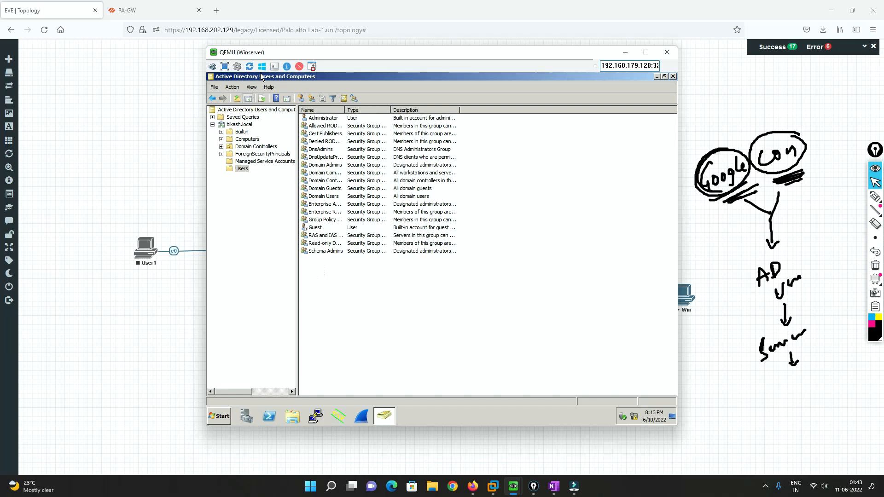
{"action": "left_click", "coordinate": [238, 126]}
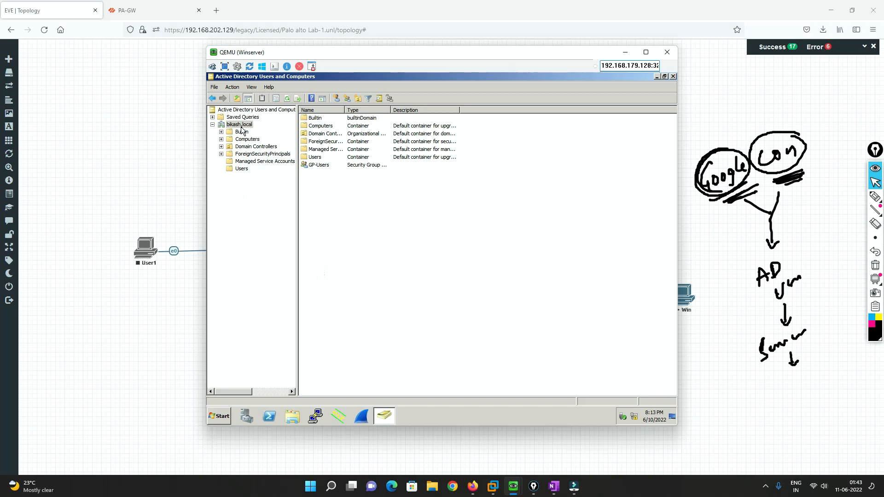
{"action": "left_click", "coordinate": [625, 52]}
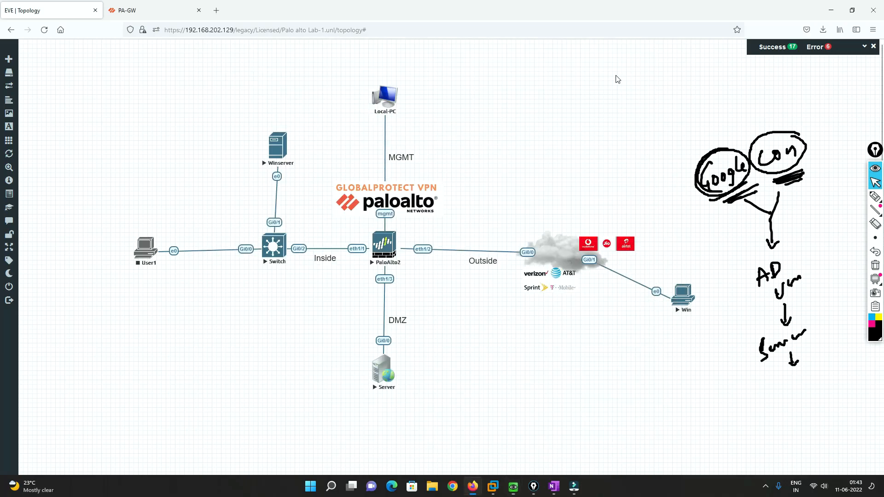
Set the Base DN of the PA-GW LDAP server profile to "DC=Bikash, DC=local"
{"action": "left_click", "coordinate": [156, 10]}
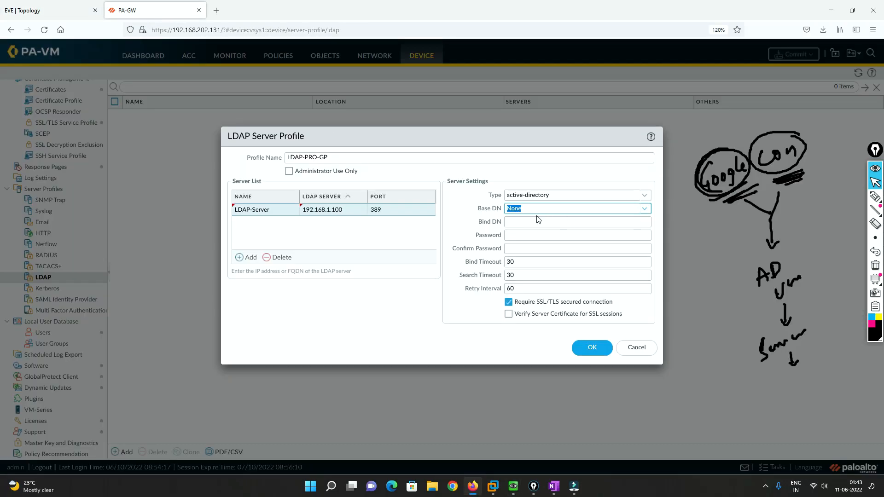
{"action": "type", "text": "DC"}
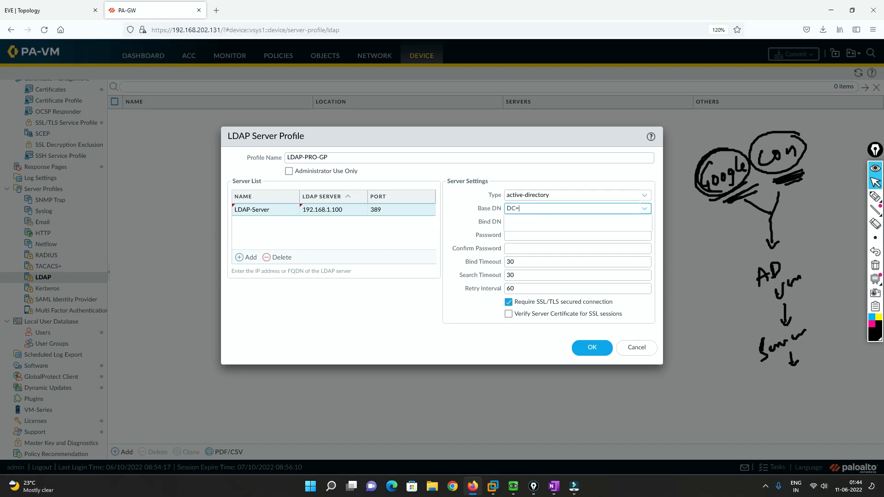
{"action": "type", "text": "=bik"}
{"action": "key", "text": "BackSpace"}
{"action": "type", "text": "Bikash, DC=local"}
Compare the Base DN with the domain shown on the Winserver console and reposition the LDAP Server Profile dialog
{"action": "mouse_move", "coordinate": [513, 485]}
{"action": "left_click", "coordinate": [583, 440]}
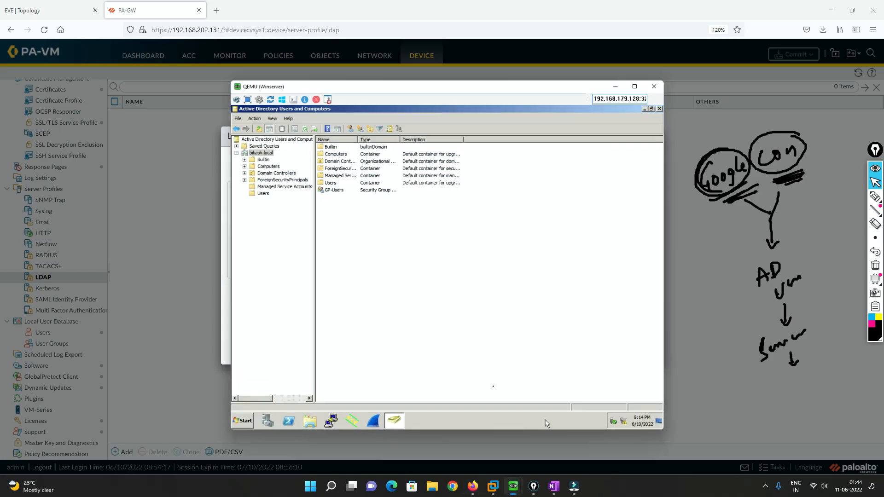
{"action": "left_click_drag", "start_coordinate": [487, 59], "coordinate": [291, 21]}
{"action": "left_click", "coordinate": [527, 137]}
{"action": "left_click_drag", "start_coordinate": [527, 138], "coordinate": [661, 80]}
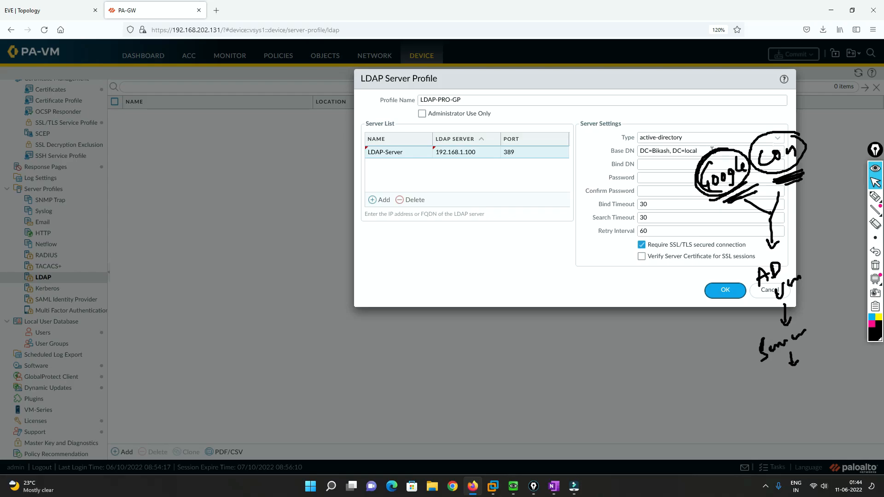
{"action": "left_click_drag", "start_coordinate": [623, 80], "coordinate": [584, 73]}
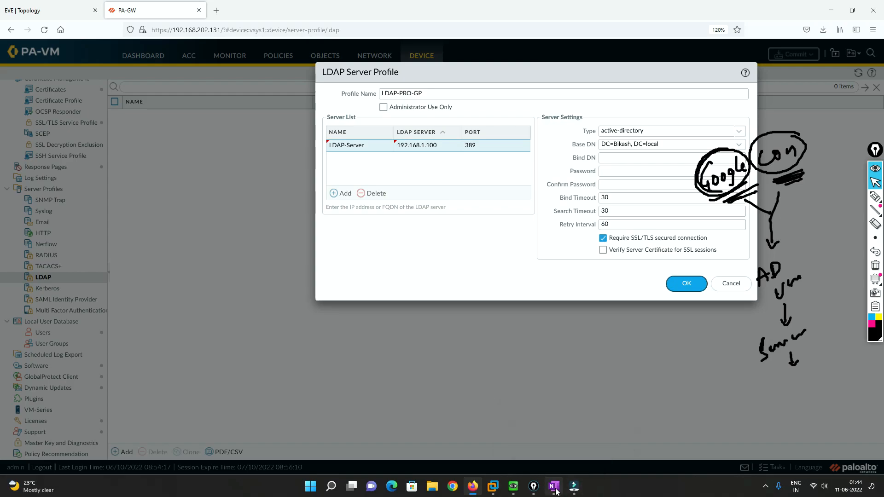
Switch to the Winserver console, list the Users container of the bikash.local domain, and reposition the console window
{"action": "mouse_move", "coordinate": [532, 488]}
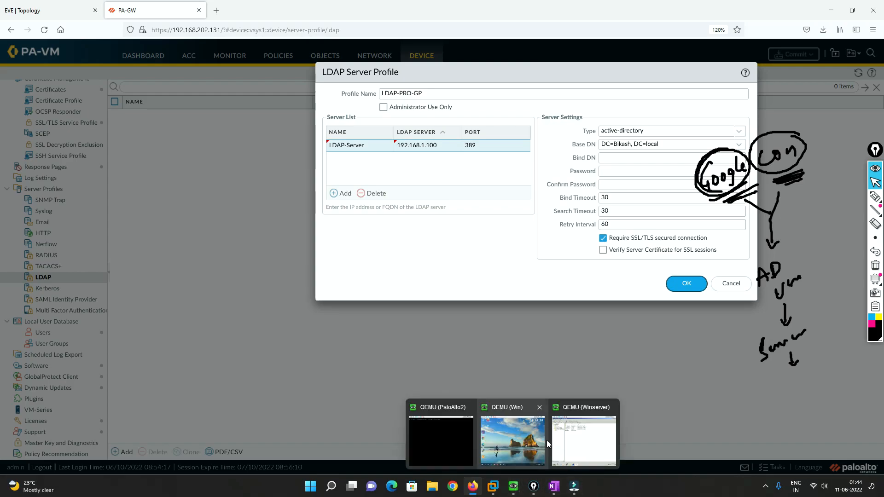
{"action": "left_click", "coordinate": [562, 435]}
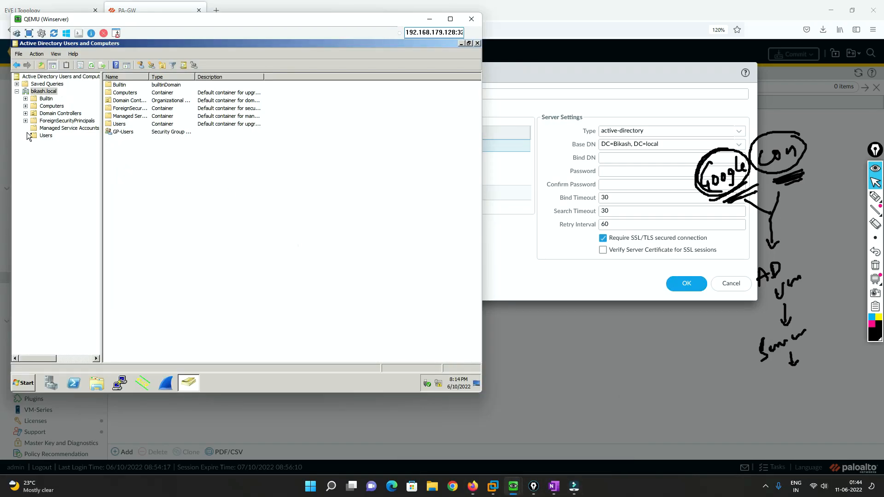
{"action": "left_click", "coordinate": [46, 136]}
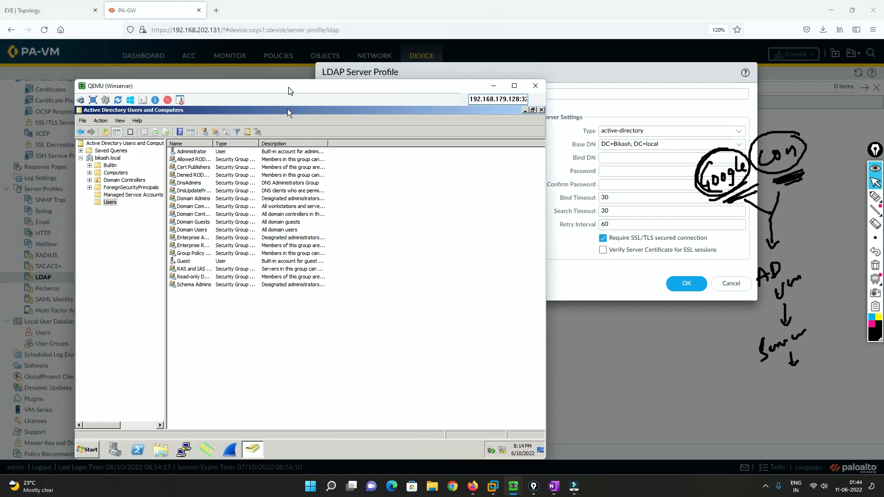
{"action": "left_click_drag", "start_coordinate": [223, 19], "coordinate": [287, 85]}
On the EVE topology, sketch the path from Win to PaloAlto2 and on to Winserver with arrows, and clear all annotations
{"action": "left_click", "coordinate": [42, 5]}
{"action": "left_click", "coordinate": [875, 196]}
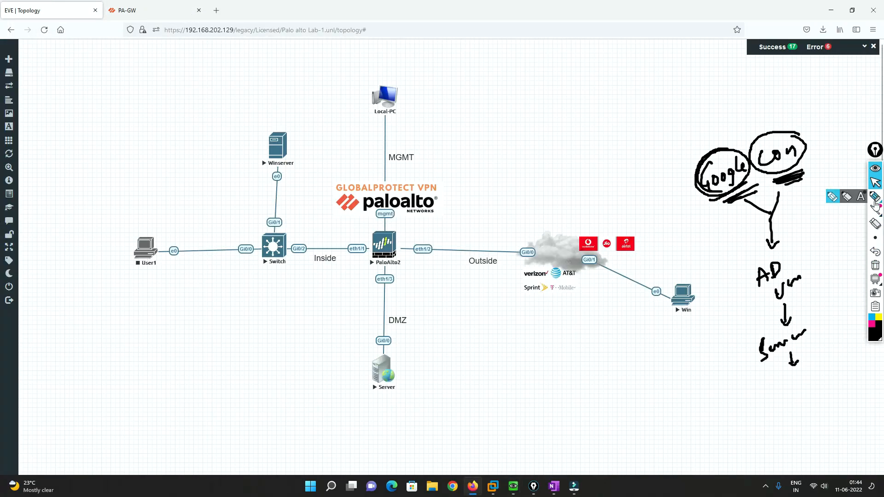
{"action": "mouse_move", "coordinate": [679, 314]}
{"action": "left_mouse_down"}
{"action": "mouse_move", "coordinate": [443, 280]}
{"action": "mouse_move", "coordinate": [415, 267]}
{"action": "left_mouse_up"}
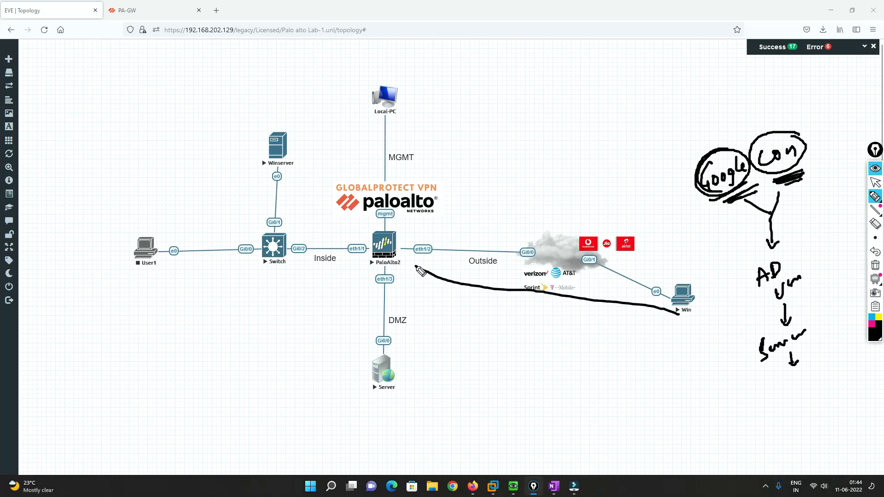
{"action": "mouse_move", "coordinate": [375, 244]}
{"action": "left_mouse_down"}
{"action": "mouse_move", "coordinate": [317, 231]}
{"action": "mouse_move", "coordinate": [292, 169]}
{"action": "mouse_move", "coordinate": [304, 176]}
{"action": "left_mouse_up"}
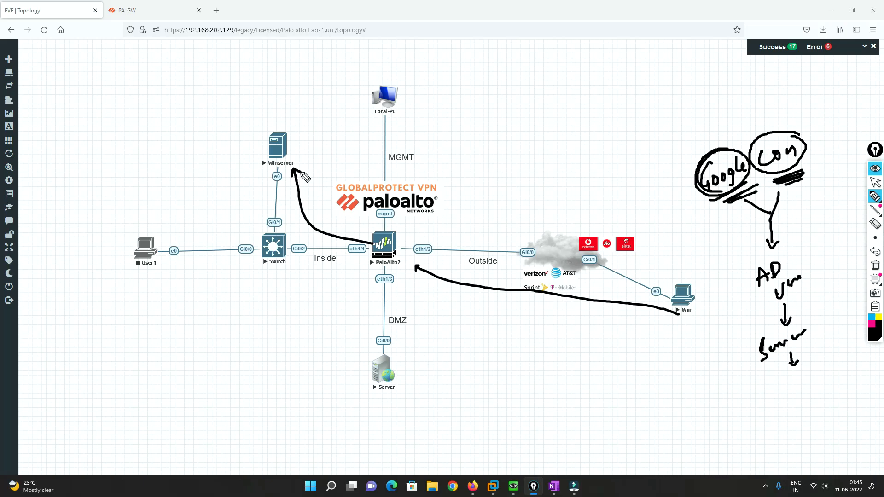
{"action": "mouse_move", "coordinate": [304, 160]}
{"action": "left_mouse_down"}
{"action": "mouse_move", "coordinate": [289, 177]}
{"action": "mouse_move", "coordinate": [304, 186]}
{"action": "mouse_move", "coordinate": [305, 163]}
{"action": "left_mouse_up"}
{"action": "mouse_move", "coordinate": [371, 241]}
{"action": "left_mouse_down"}
{"action": "mouse_move", "coordinate": [309, 188]}
{"action": "mouse_move", "coordinate": [316, 194]}
{"action": "left_mouse_up"}
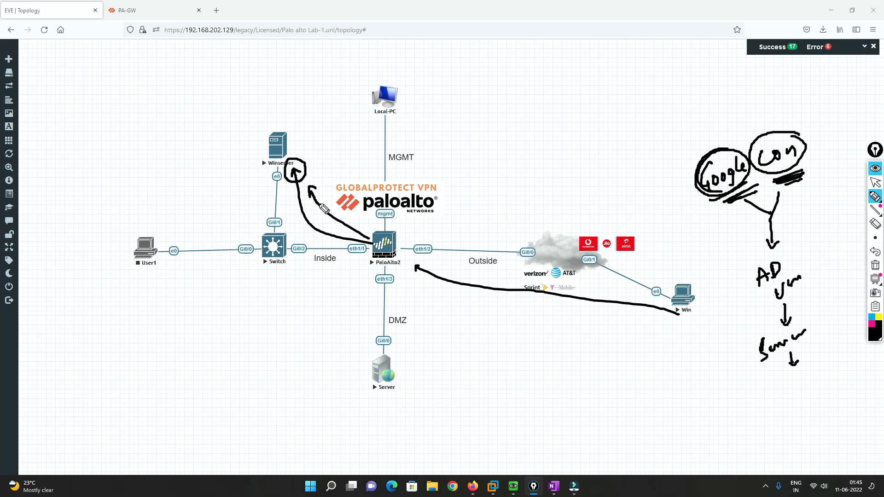
{"action": "left_click", "coordinate": [875, 266]}
{"action": "left_click", "coordinate": [877, 183]}
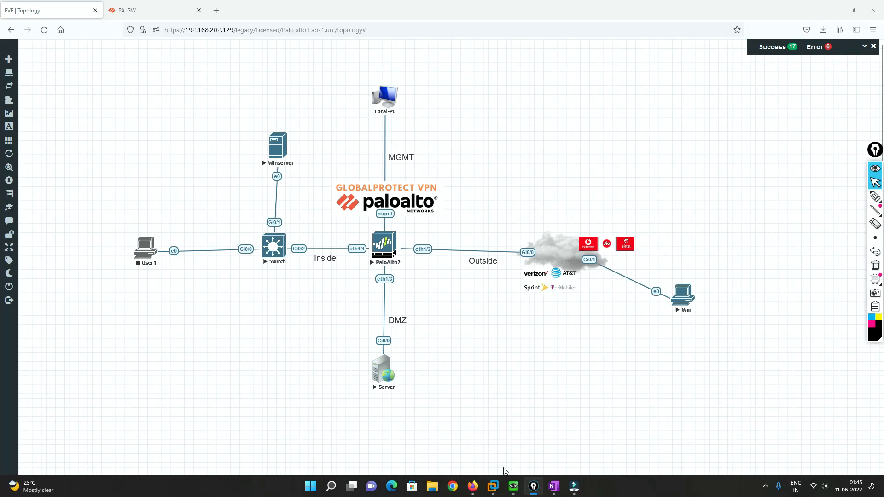
On Winserver, start a new user in the Users container with first name and logon name "LDAP" and continue to the password settings
{"action": "mouse_move", "coordinate": [513, 486]}
{"action": "left_click", "coordinate": [563, 441]}
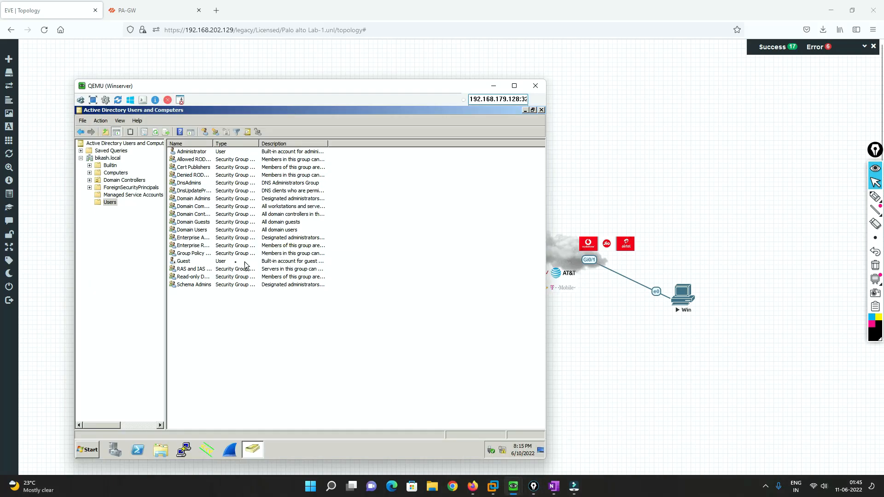
{"action": "right_click", "coordinate": [198, 317]}
{"action": "mouse_move", "coordinate": [215, 343]}
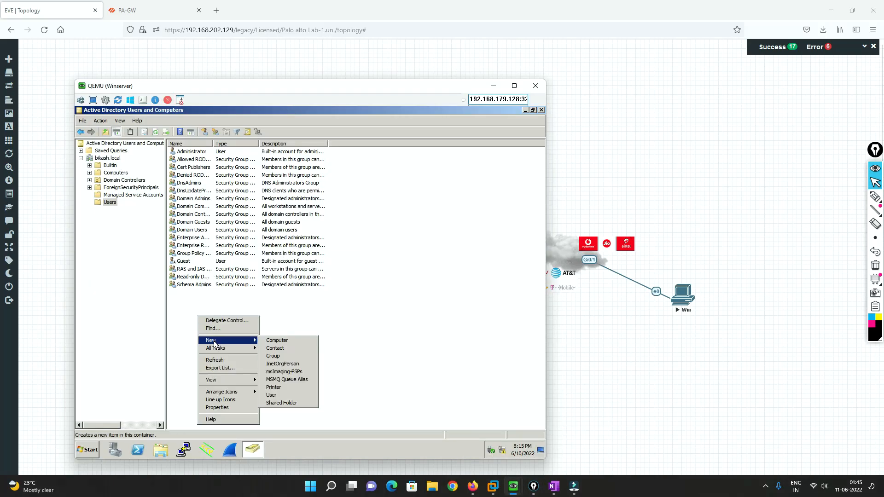
{"action": "left_click", "coordinate": [271, 395]}
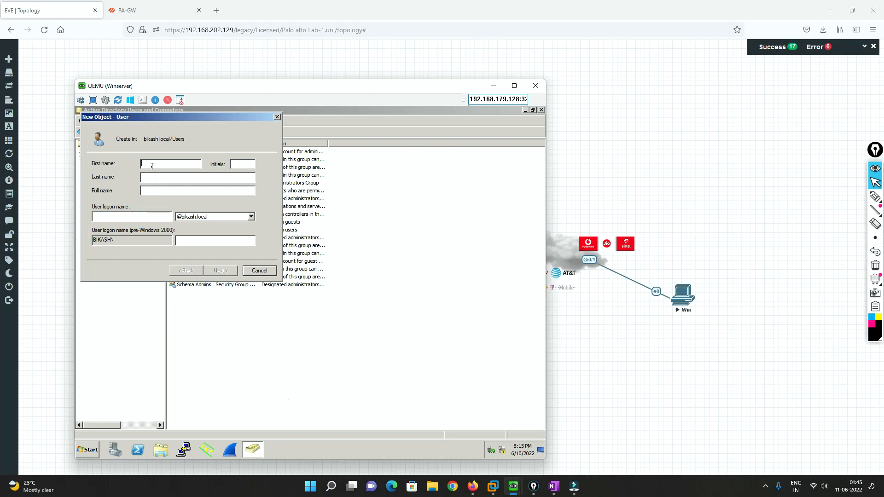
{"action": "type", "text": "LA"}
{"action": "type", "text": "DAP"}
{"action": "key", "text": "Tab"}
{"action": "key", "text": "Tab"}
{"action": "key", "text": "Tab"}
{"action": "key", "text": "Tab"}
{"action": "type", "text": "LDAP"}
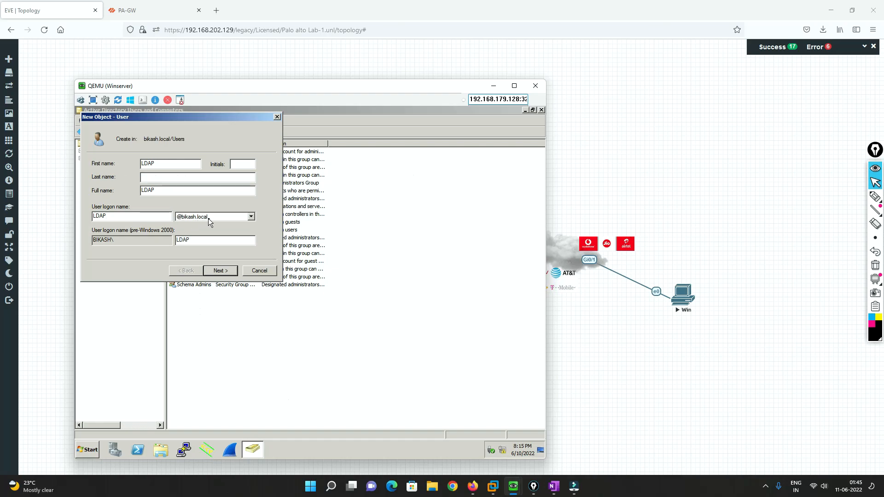
{"action": "left_click", "coordinate": [220, 271]}
Enter and confirm the new account's password, replace the change-at-next-logon option with User cannot change password and Password never expires, and finish creation
{"action": "left_click", "coordinate": [96, 194]}
{"action": "type", "text": "••••••••••"}
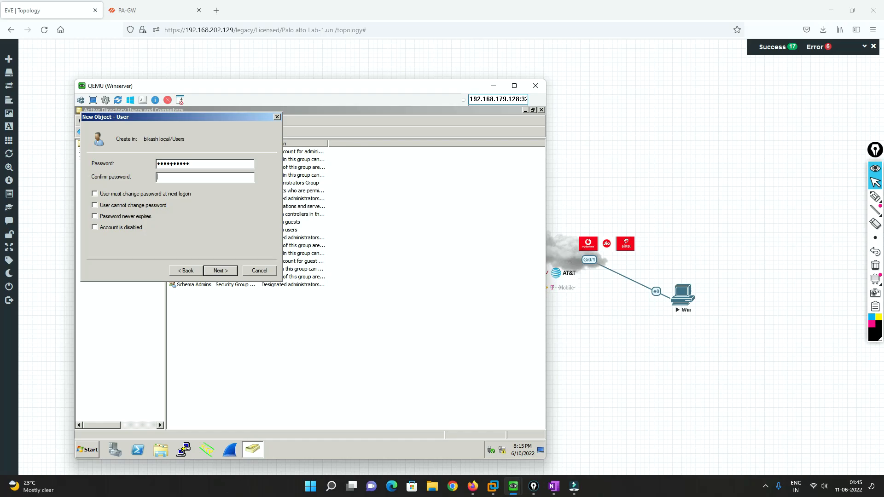
{"action": "type", "text": "••••••••••"}
{"action": "key", "text": "Tab"}
{"action": "left_click", "coordinate": [95, 206]}
{"action": "left_click", "coordinate": [94, 217]}
{"action": "left_click", "coordinate": [230, 271]}
{"action": "left_click", "coordinate": [224, 271]}
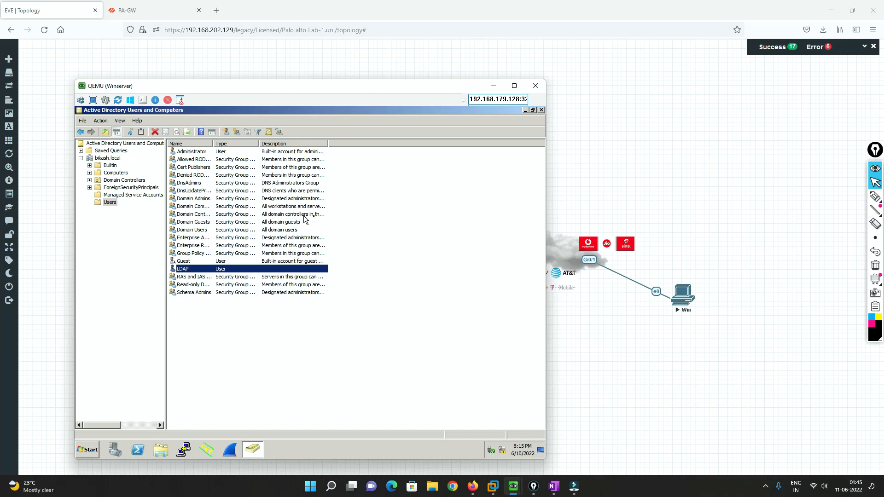
Switch to PA-GW and set the LDAP server profile's Bind DN to the LDAP account's logon name at the Bikash.local domain
{"action": "left_click", "coordinate": [158, 5]}
{"action": "left_click", "coordinate": [611, 159]}
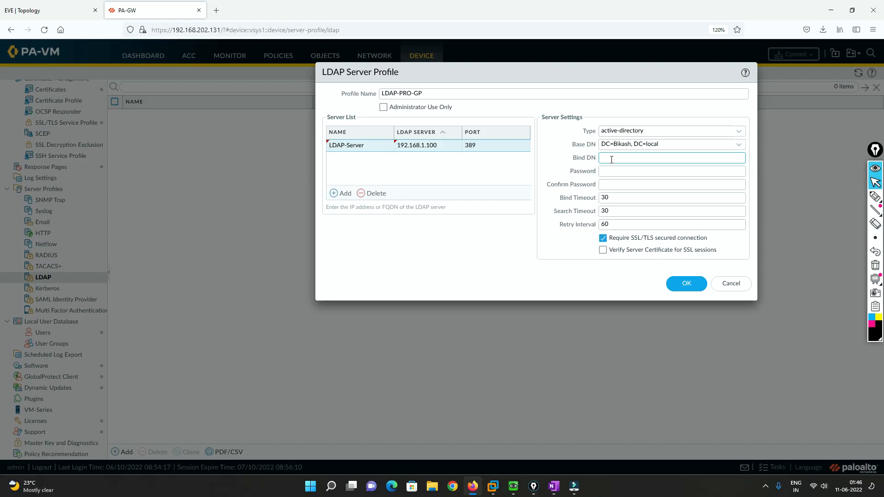
{"action": "type", "text": "LDAP@bikash.local"}
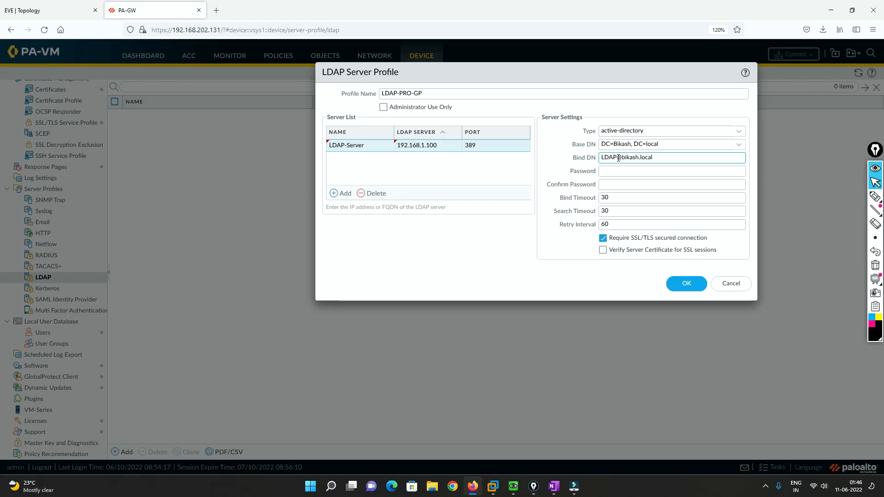
{"action": "key", "text": "BackSpace"}
{"action": "type", "text": "B"}
Enter and confirm the bind account's password in the LDAP server profile
{"action": "left_click", "coordinate": [624, 173]}
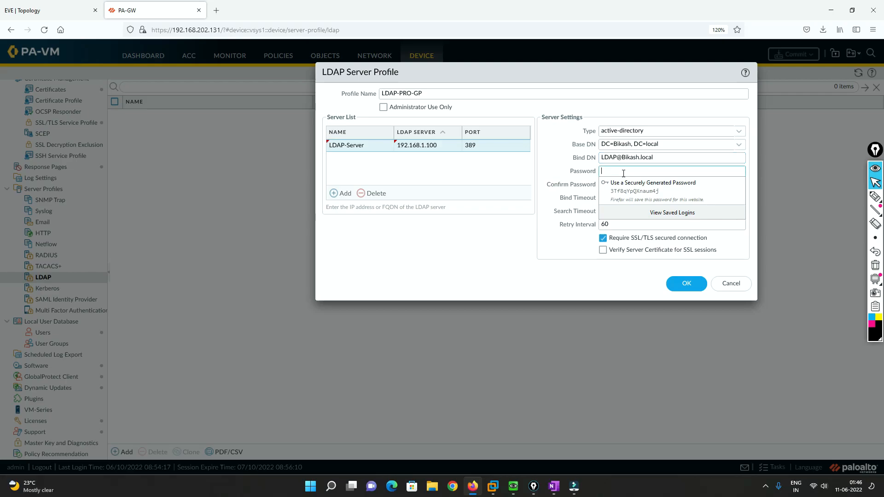
{"action": "type", "text": "123"}
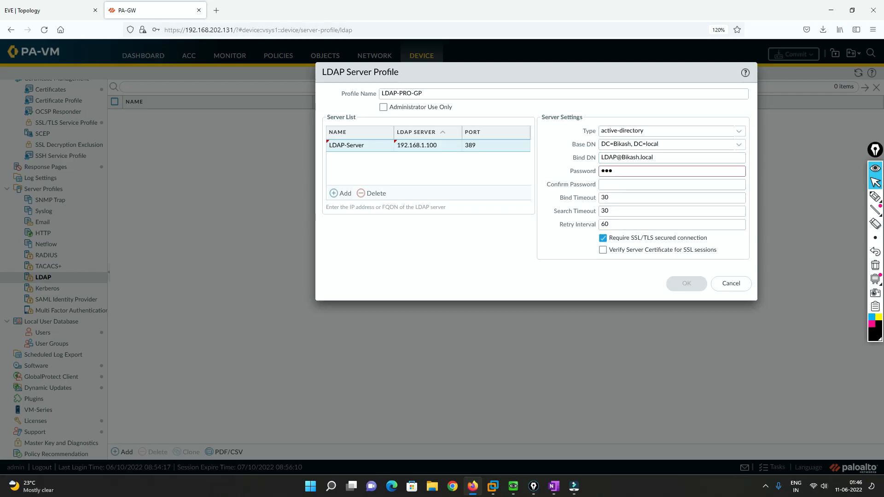
{"action": "type", "text": "4567123"}
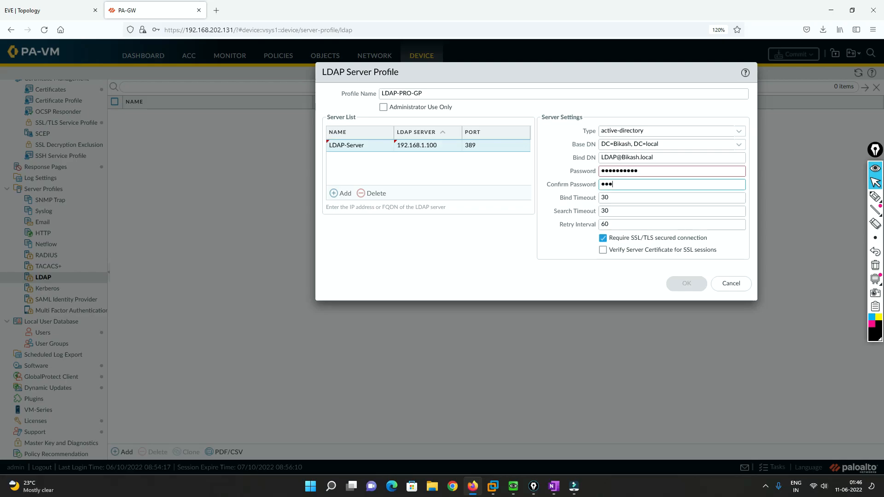
{"action": "type", "text": "4567890"}
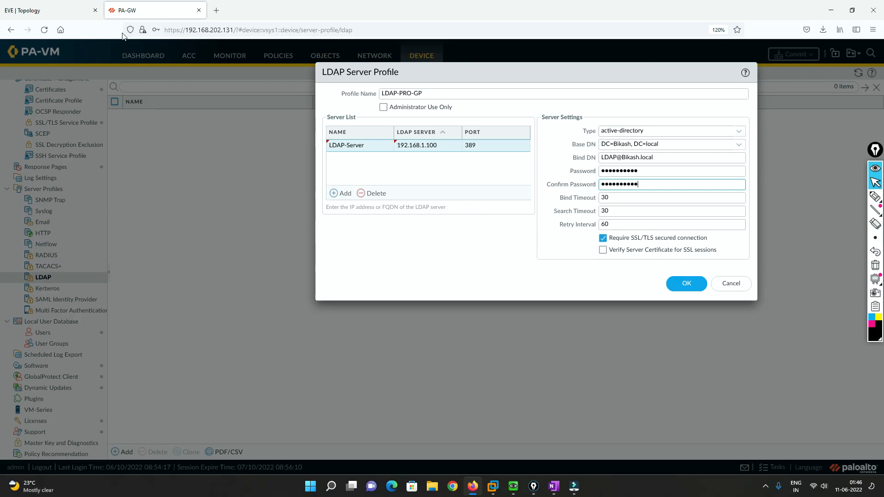
On the Winserver console, add the LDAP user to the Administrators group and save its properties
{"action": "mouse_move", "coordinate": [513, 486]}
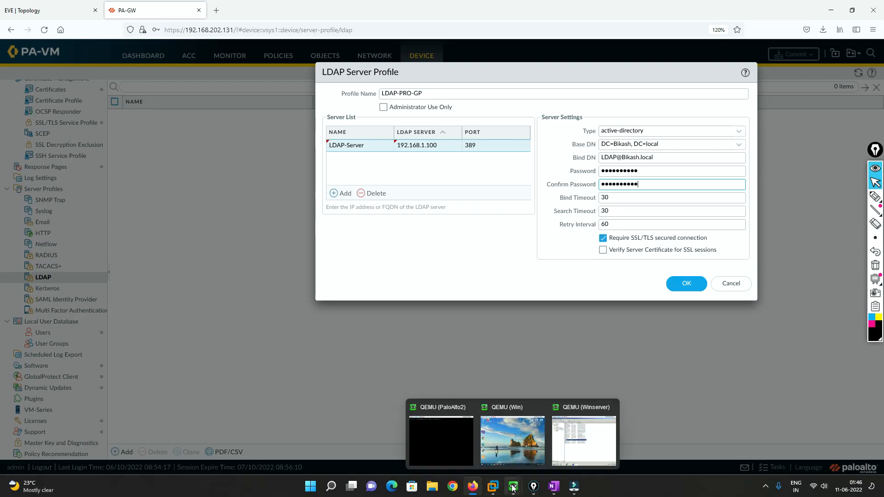
{"action": "left_click", "coordinate": [534, 458]}
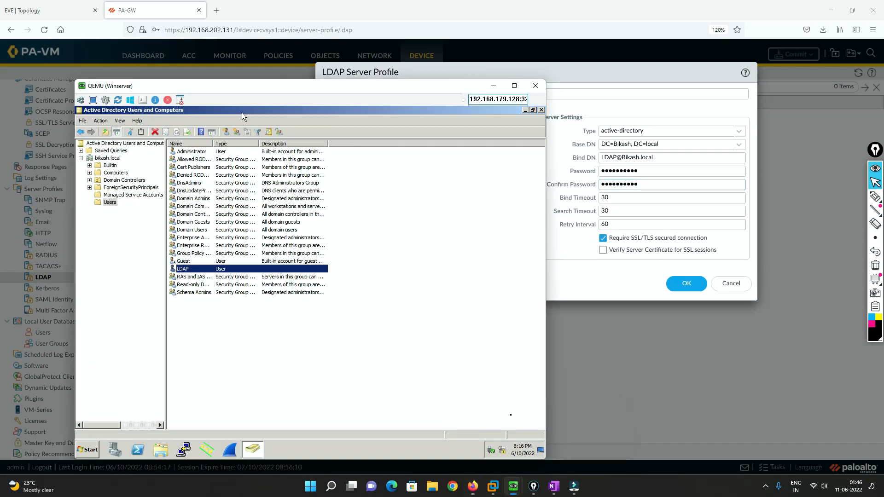
{"action": "right_click", "coordinate": [190, 270]}
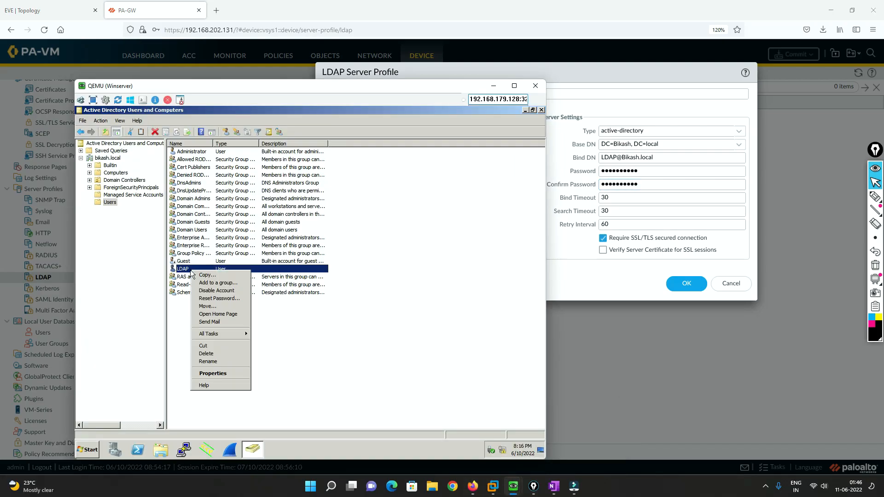
{"action": "left_click", "coordinate": [216, 375]}
{"action": "left_click", "coordinate": [267, 186]}
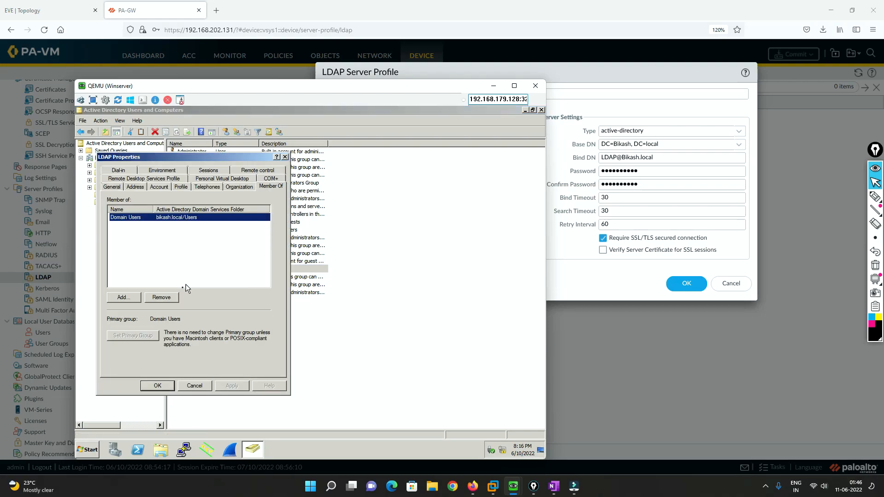
{"action": "left_click", "coordinate": [123, 297]}
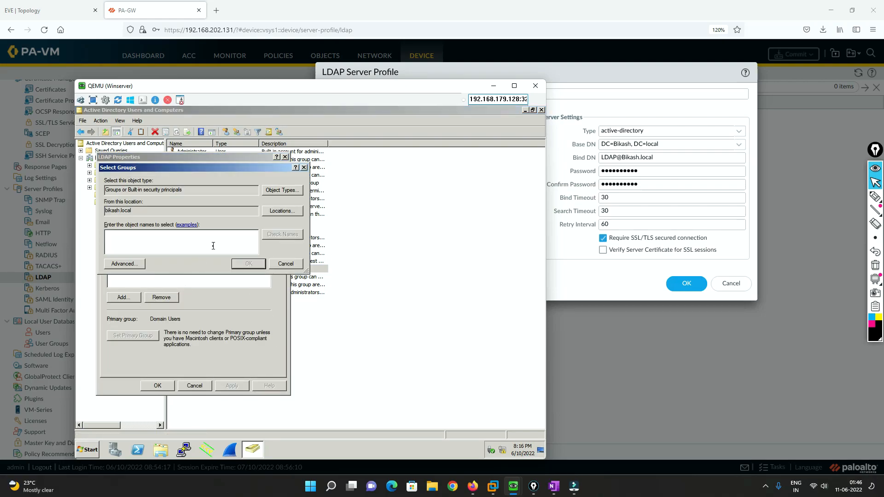
{"action": "type", "text": "admin"}
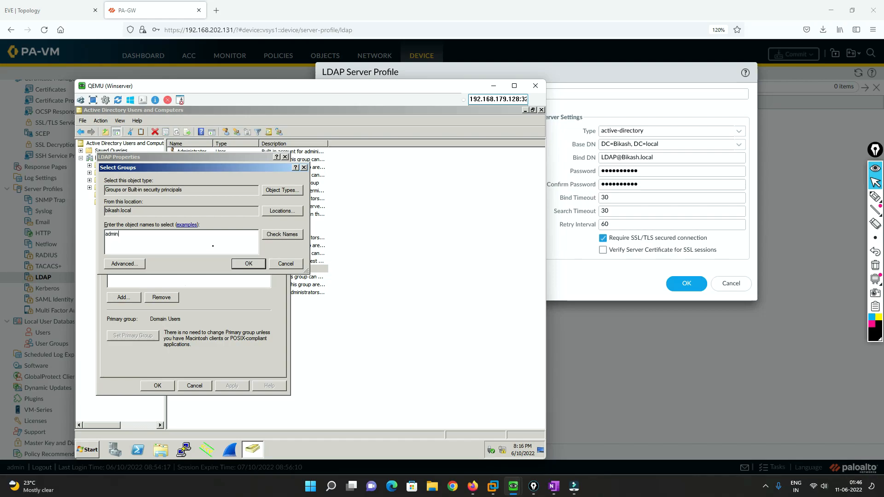
{"action": "key", "text": "Return"}
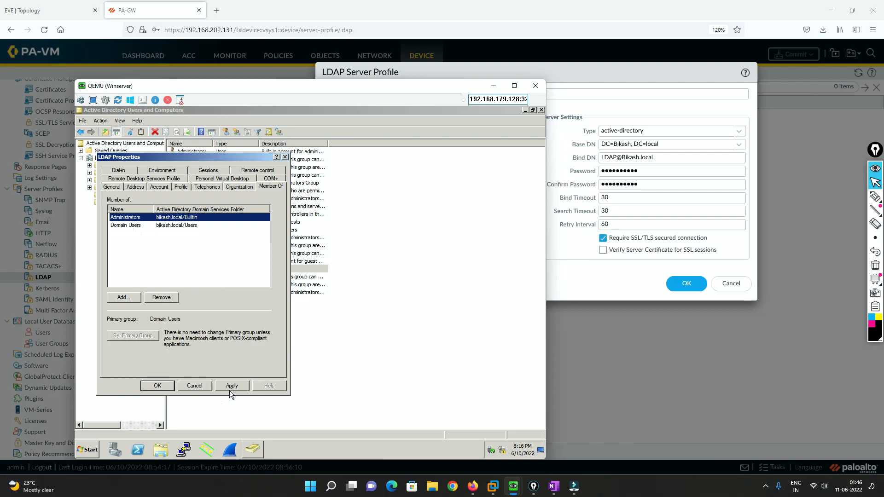
{"action": "left_click", "coordinate": [165, 388]}
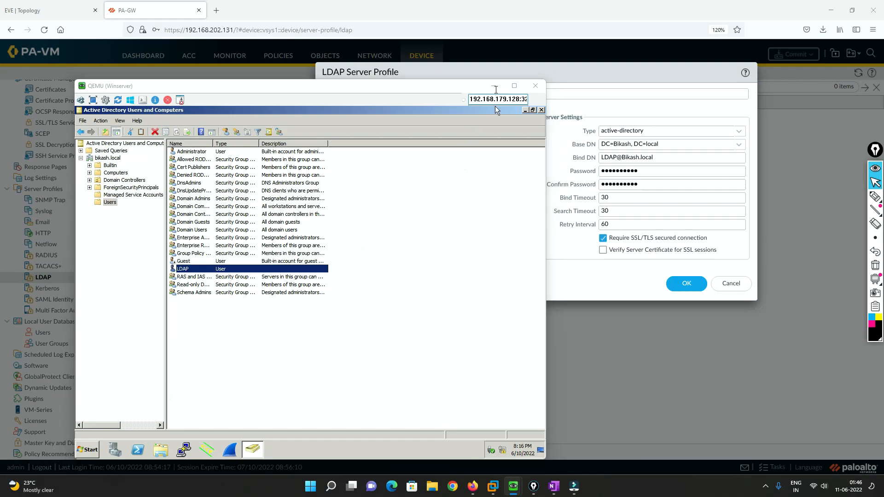
Return to PA-GW, disable Require SSL/TLS secured connection, and save the LDAP-PRO-GP profile without storing the login in the browser
{"action": "left_click", "coordinate": [493, 86]}
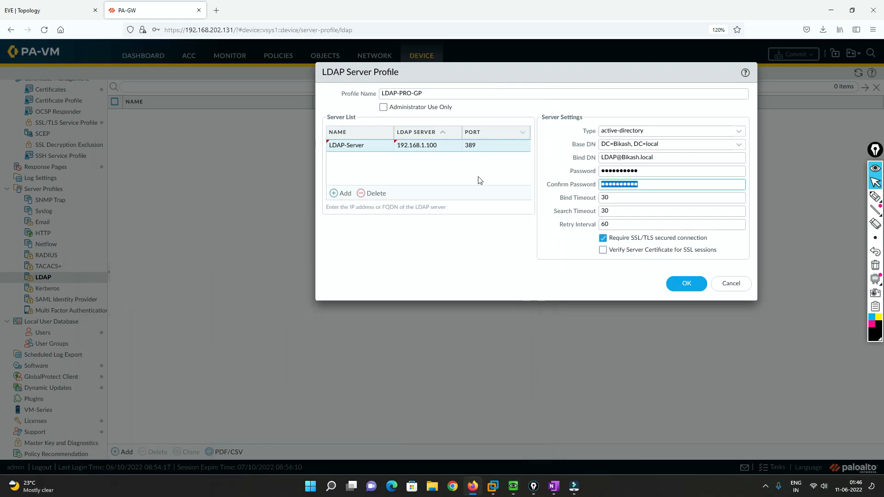
{"action": "left_click", "coordinate": [603, 238]}
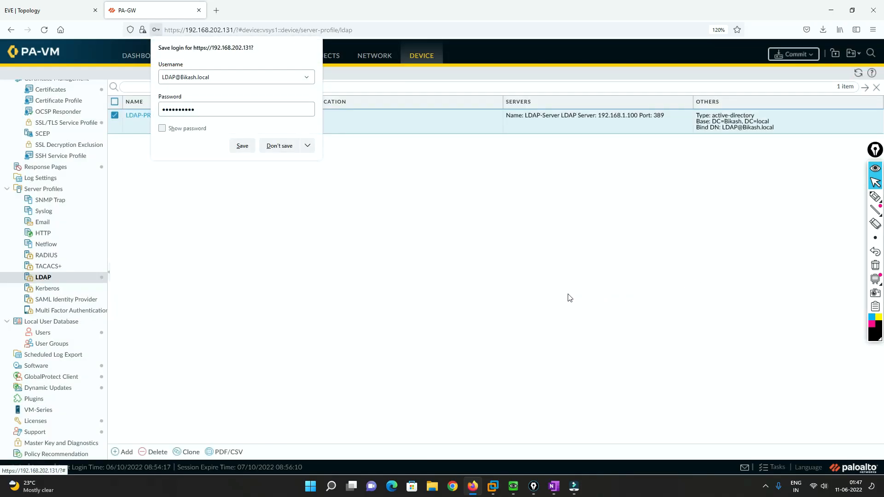
{"action": "left_click", "coordinate": [281, 146]}
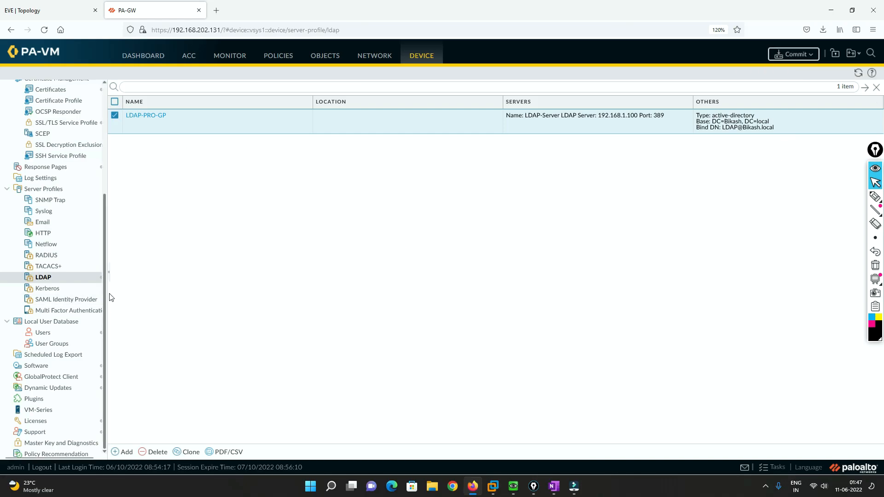
Commit the firewall configuration, review the commit details and warning, and close the status
{"action": "left_click", "coordinate": [798, 54]}
{"action": "left_click", "coordinate": [539, 378]}
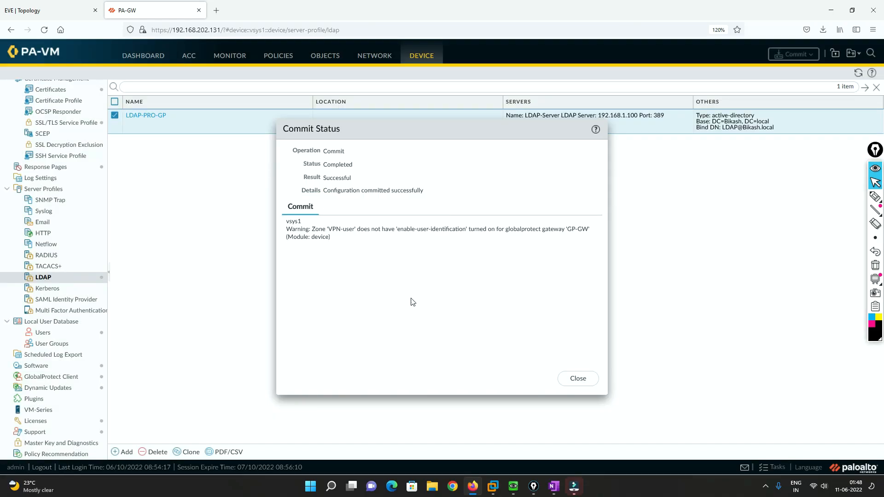
{"action": "left_click_drag", "start_coordinate": [331, 238], "coordinate": [288, 226]}
{"action": "left_click_drag", "start_coordinate": [329, 191], "coordinate": [426, 192]}
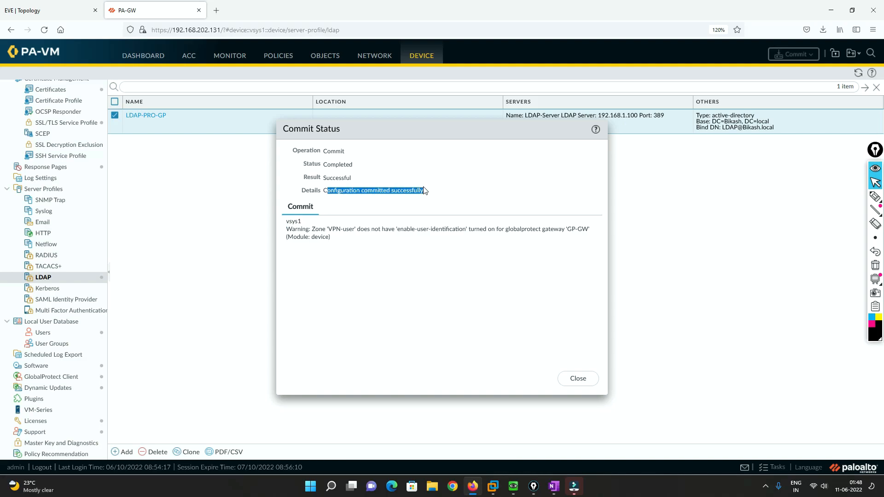
{"action": "left_click", "coordinate": [583, 385]}
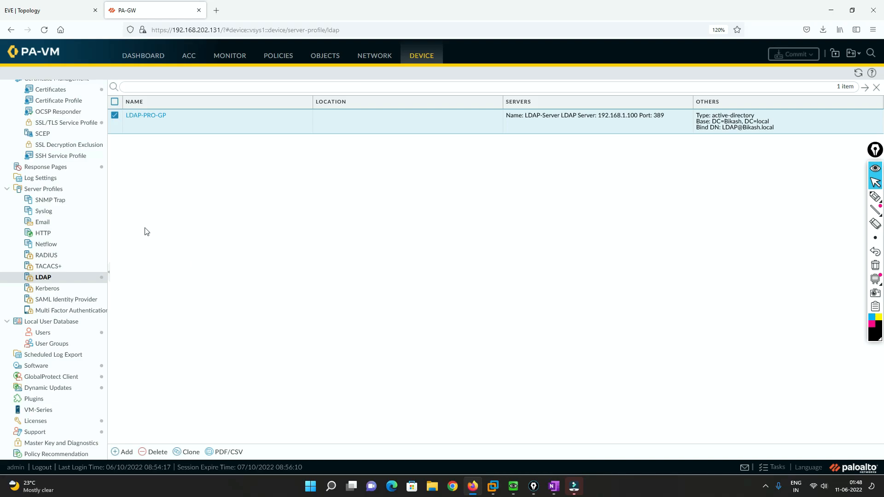
{"action": "scroll", "coordinate": [104, 236], "scroll_direction": "up", "scroll_amount": 4}
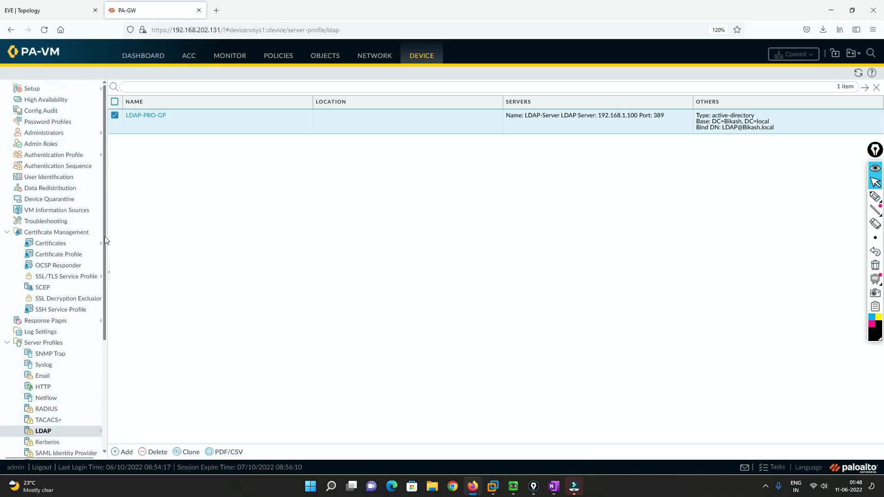
Start a User Identification group mapping named User-GP-MAP that uses the LDAP-PRO-GP server profile
{"action": "left_click", "coordinate": [59, 177]}
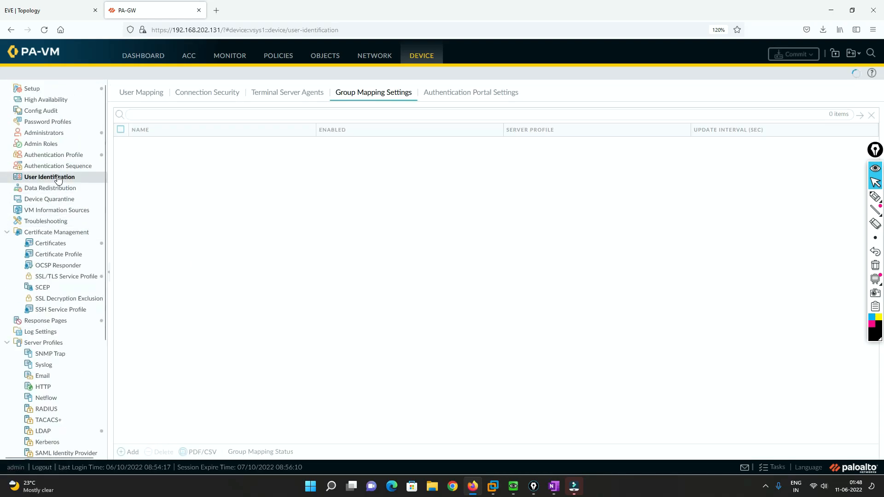
{"action": "left_click", "coordinate": [130, 453]}
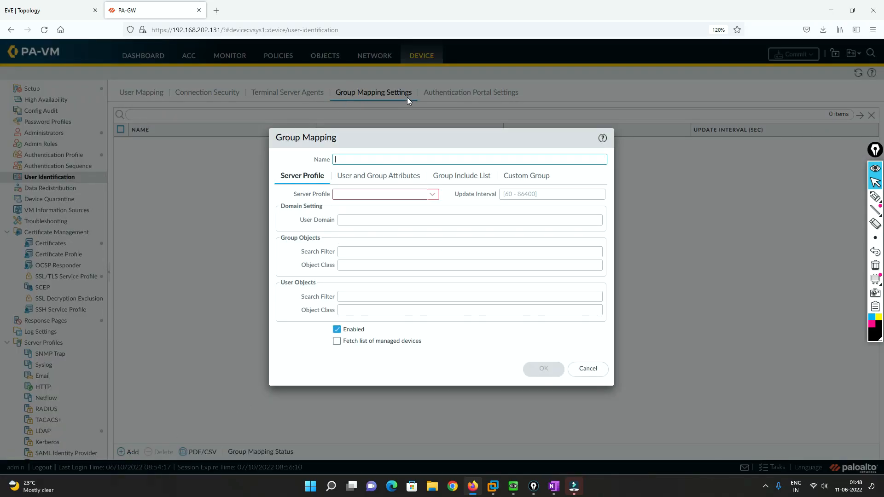
{"action": "left_click", "coordinate": [431, 194]}
{"action": "left_click", "coordinate": [358, 209]}
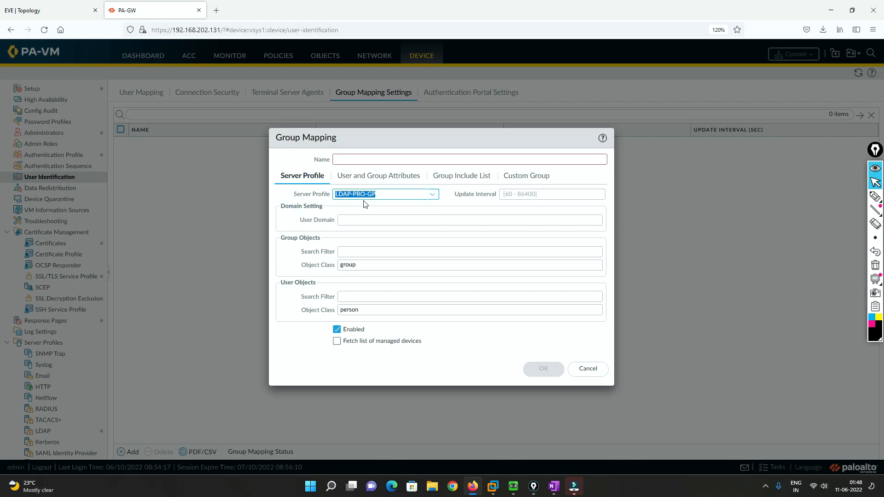
{"action": "left_click", "coordinate": [360, 158]}
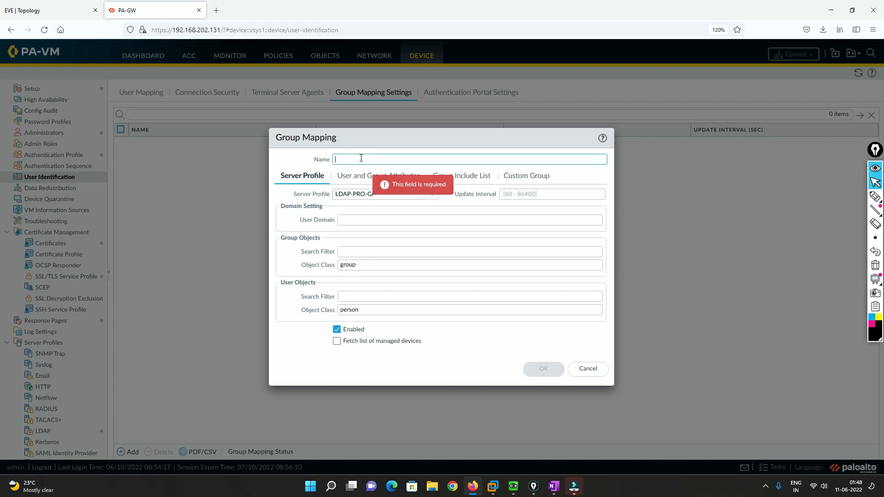
{"action": "type", "text": "User-GP-MAP"}
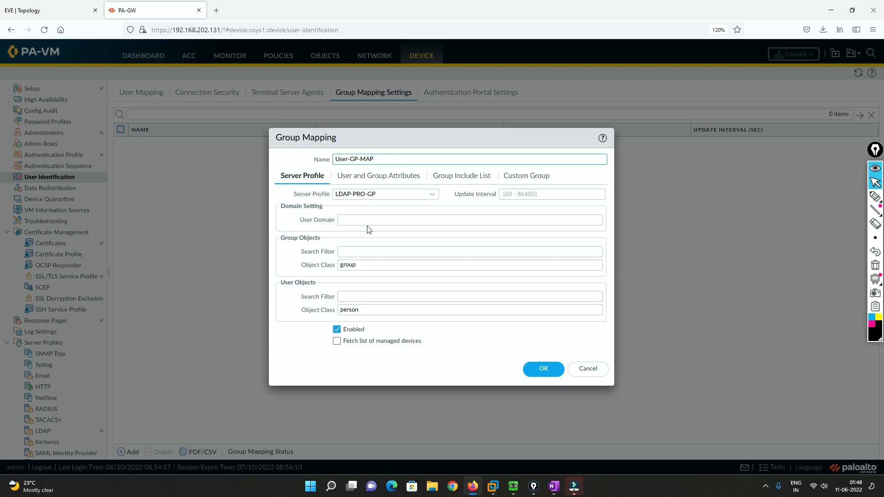
Try to expand the base domain in the mapping's Group Include List, and discard the mapping
{"action": "left_click", "coordinate": [364, 177]}
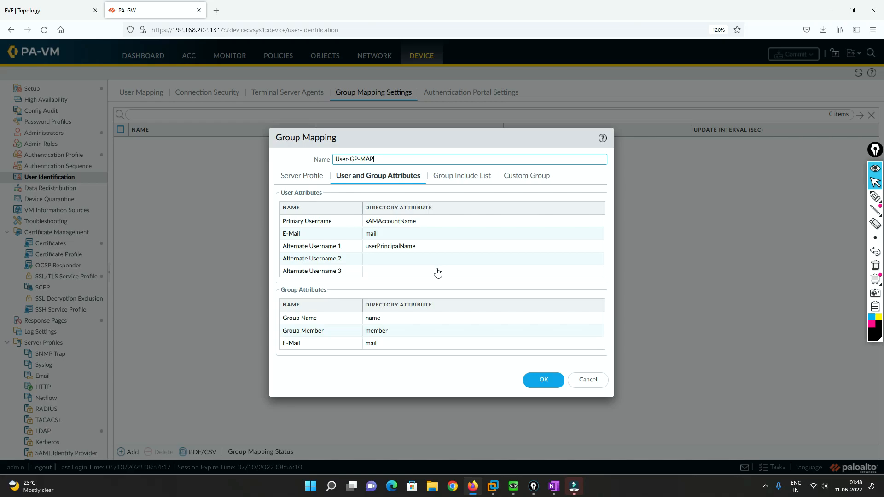
{"action": "left_click", "coordinate": [461, 180]}
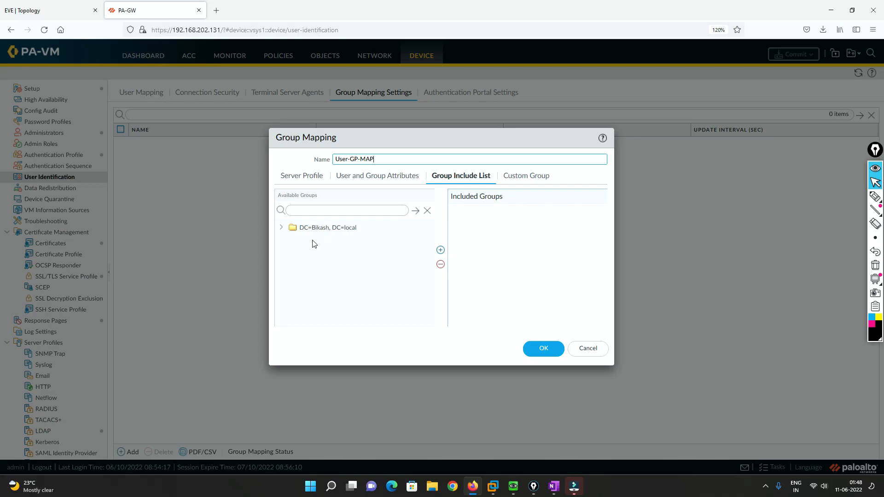
{"action": "left_click", "coordinate": [281, 228]}
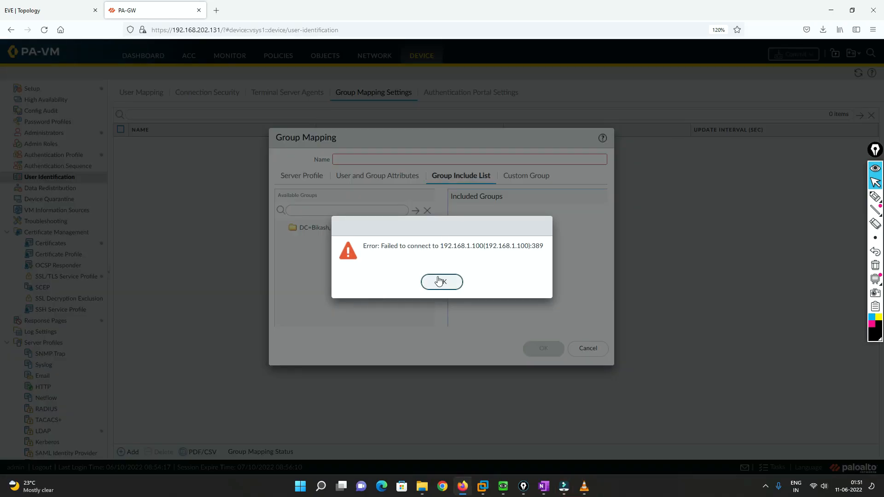
{"action": "left_click", "coordinate": [441, 282]}
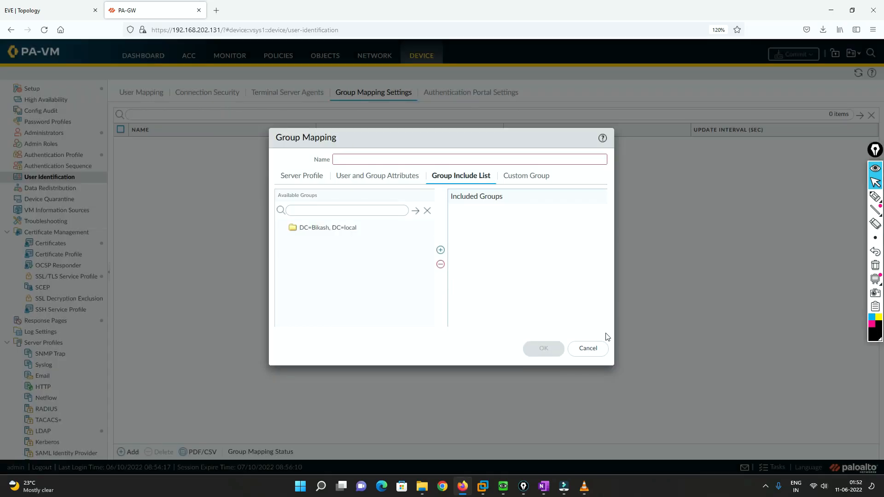
{"action": "left_click", "coordinate": [587, 348]}
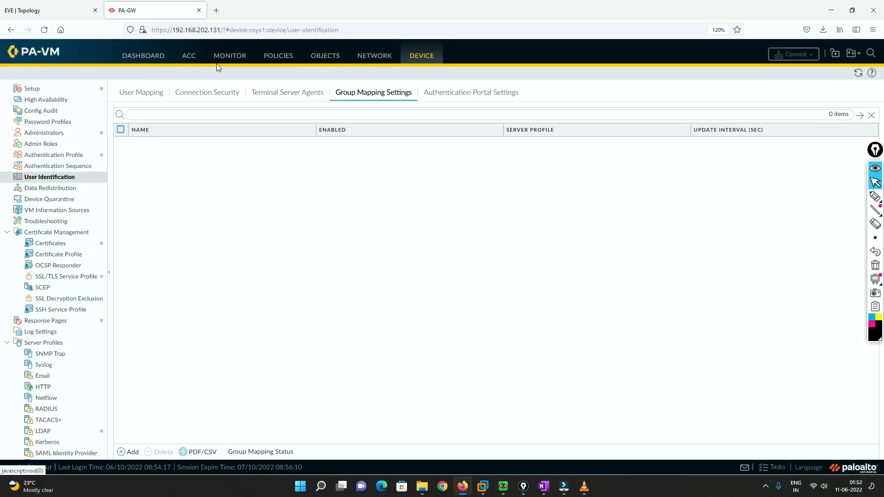
Customize the IPv4 service route for LDAP to use ethernet1/1 with source address 192.168.1.10/24, checking the interface against the EVE topology
{"action": "left_click", "coordinate": [63, 90]}
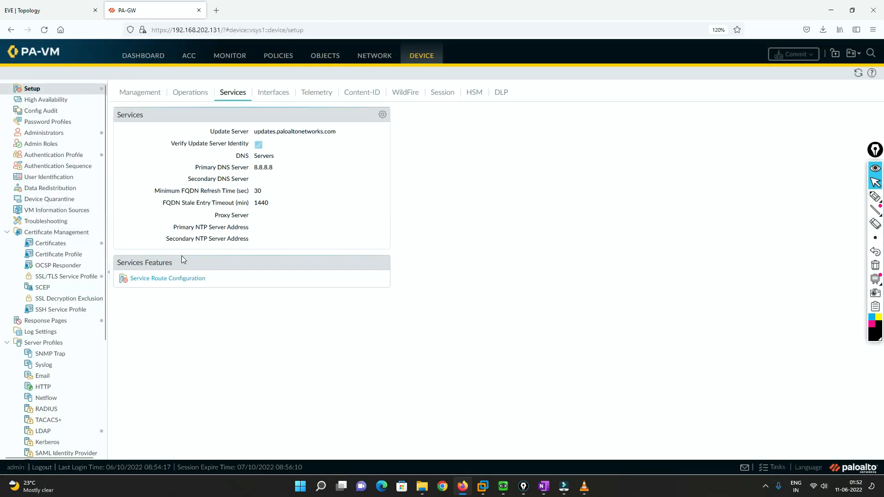
{"action": "left_click", "coordinate": [176, 278]}
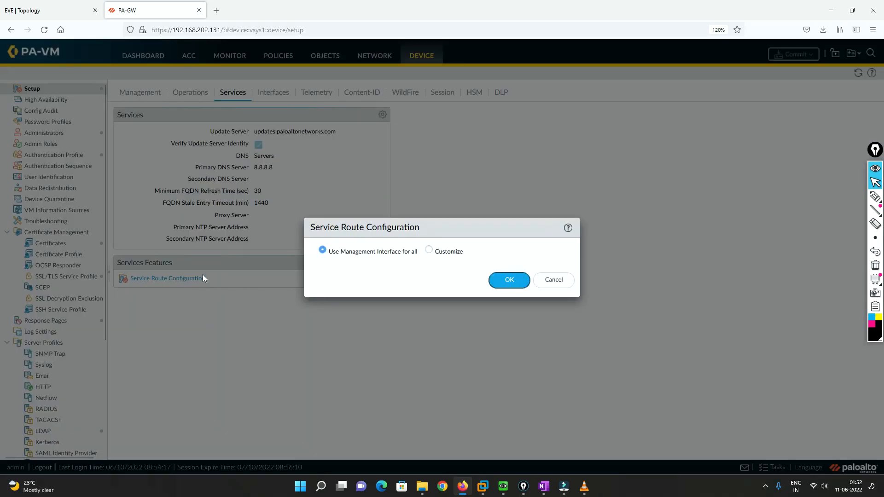
{"action": "left_click", "coordinate": [432, 251]}
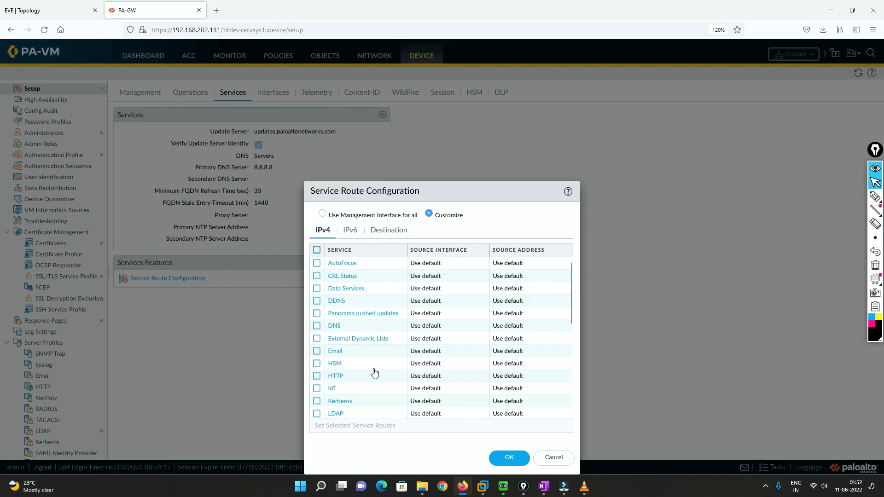
{"action": "scroll", "coordinate": [374, 373], "scroll_direction": "down", "scroll_amount": 3}
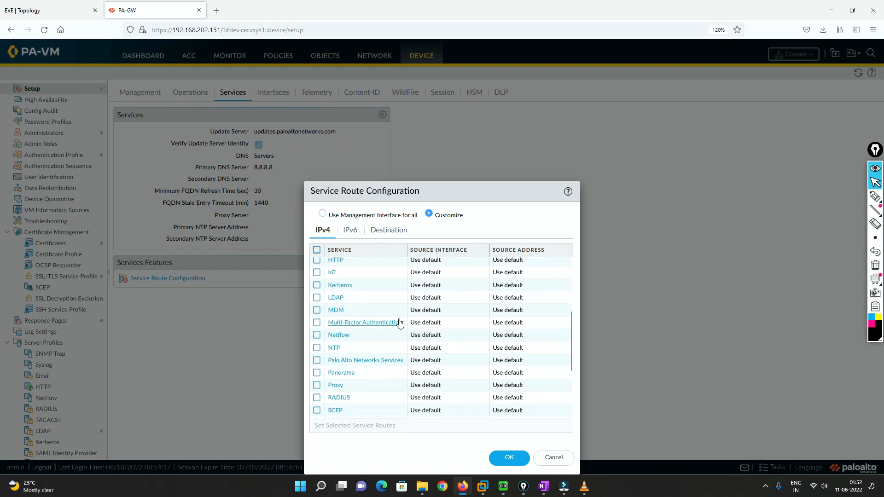
{"action": "left_click", "coordinate": [335, 297]}
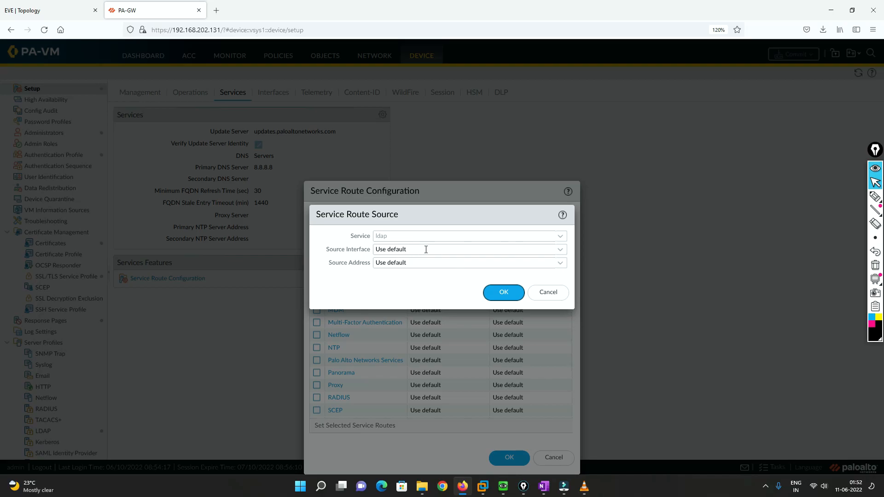
{"action": "left_click", "coordinate": [559, 251]}
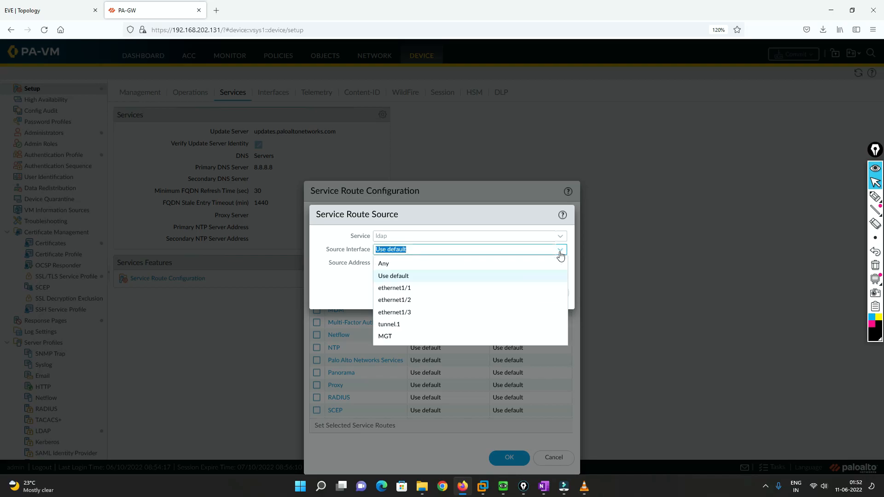
{"action": "left_click", "coordinate": [402, 291]}
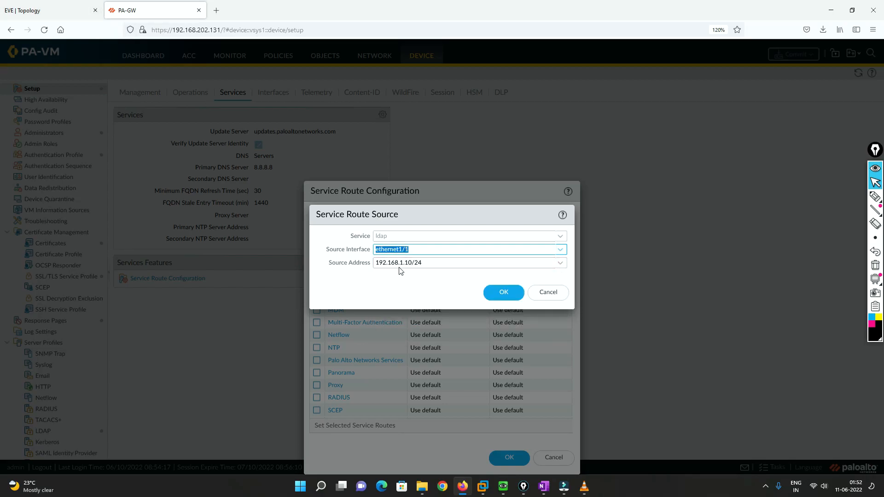
{"action": "left_click", "coordinate": [55, 11]}
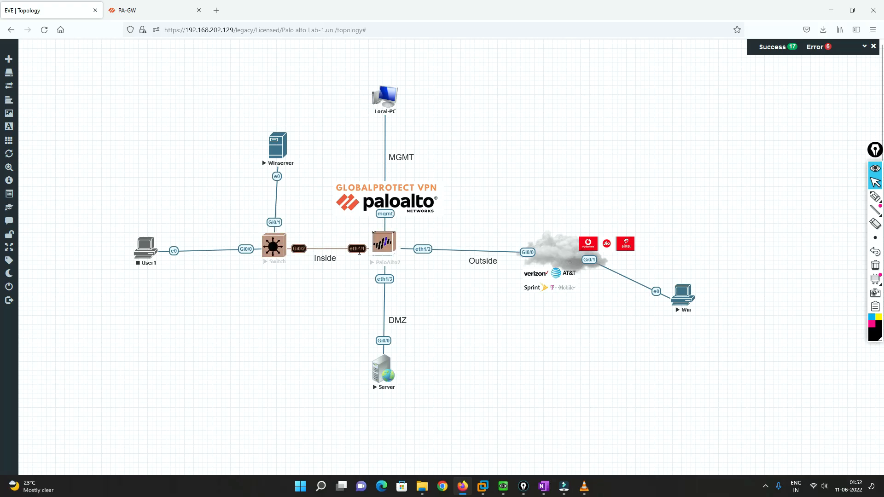
{"action": "left_click", "coordinate": [164, 12]}
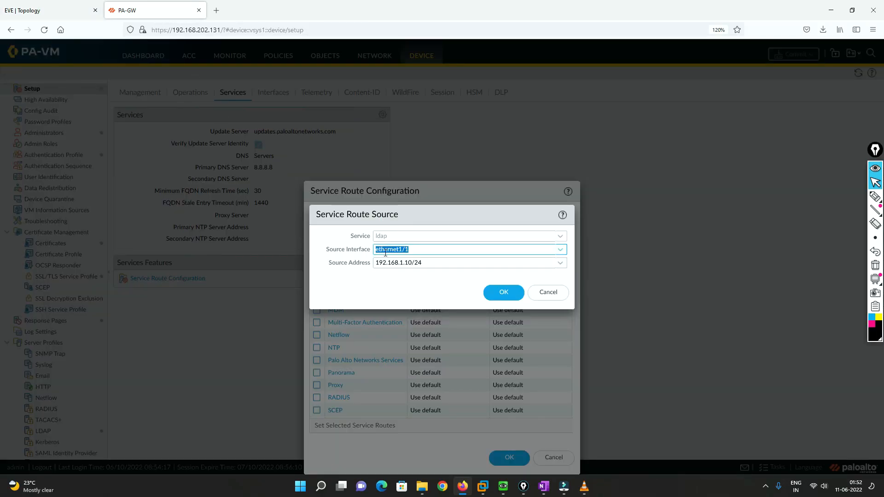
{"action": "left_click", "coordinate": [488, 294]}
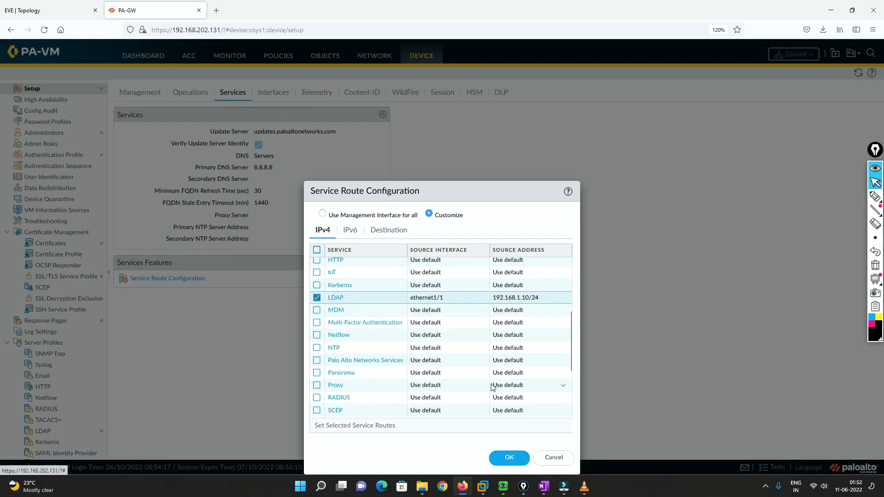
Set the source interface of the Kerberos service route to ethernet1/1
{"action": "left_click", "coordinate": [339, 286]}
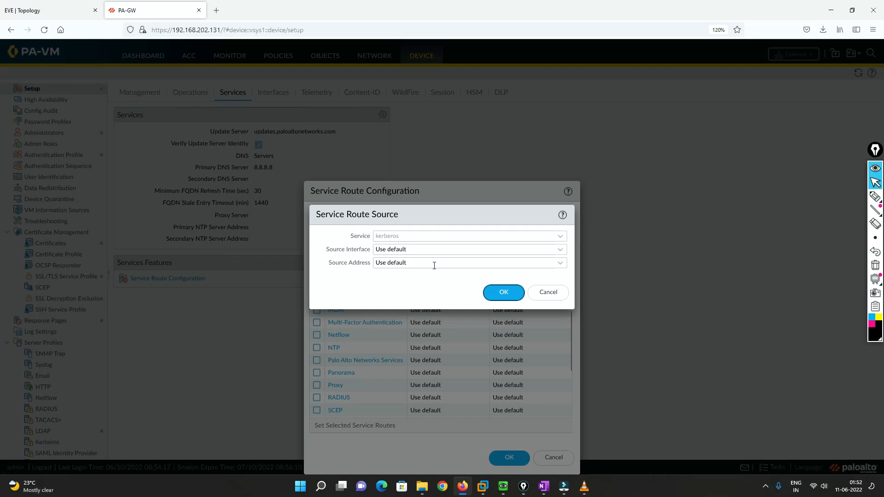
{"action": "left_click", "coordinate": [562, 256]}
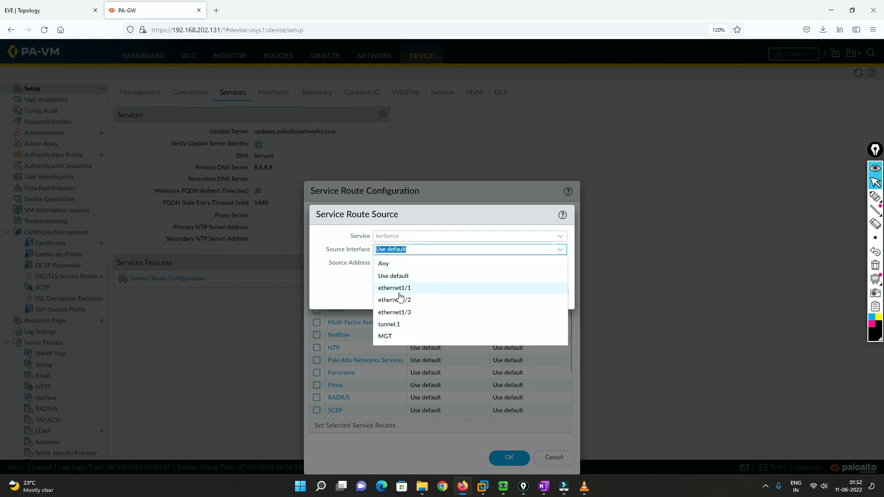
{"action": "left_click", "coordinate": [397, 290]}
{"action": "left_click", "coordinate": [504, 294]}
Save the service route configuration, and commit the changes to the firewall
{"action": "left_click", "coordinate": [509, 457]}
{"action": "left_click", "coordinate": [793, 54]}
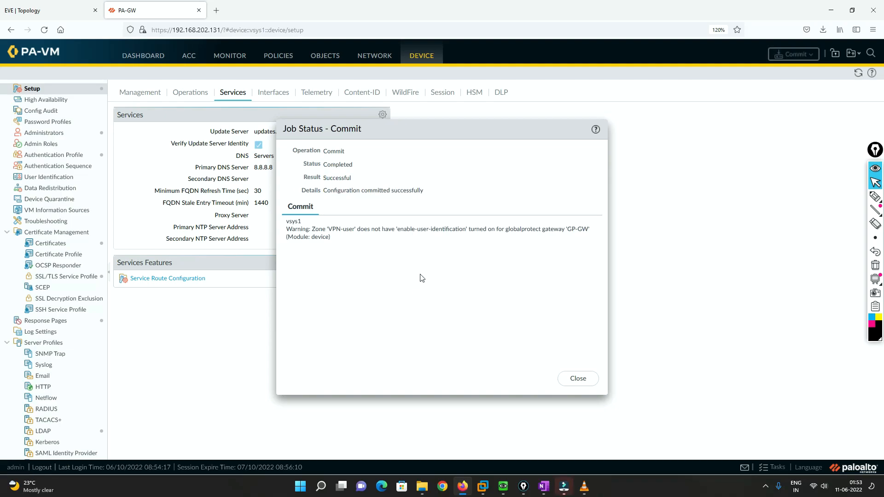
{"action": "left_click", "coordinate": [579, 380]}
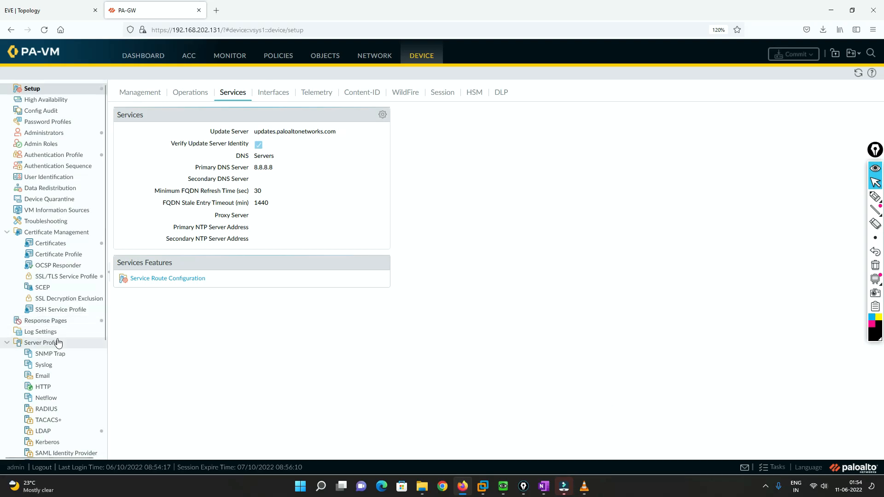
Add a User Identification group mapping named LDAP-GP-MAP with LDAP-PRO-GP as its server profile
{"action": "left_click", "coordinate": [46, 178]}
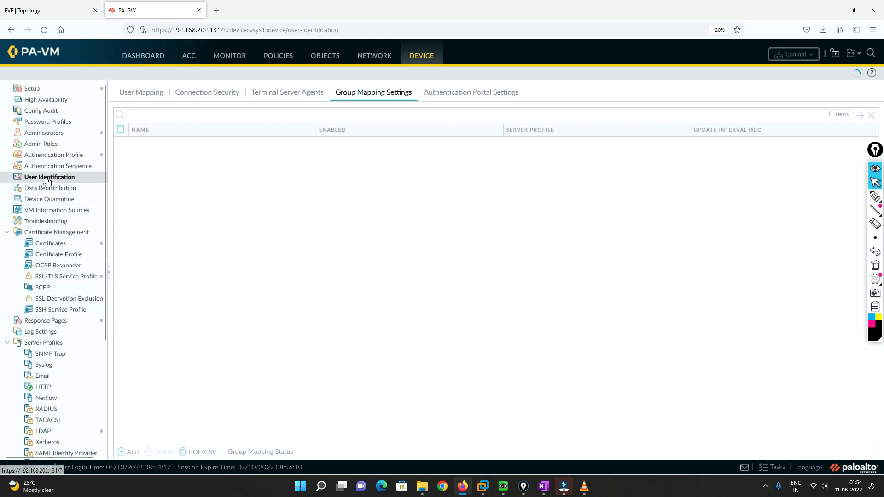
{"action": "left_click", "coordinate": [125, 452]}
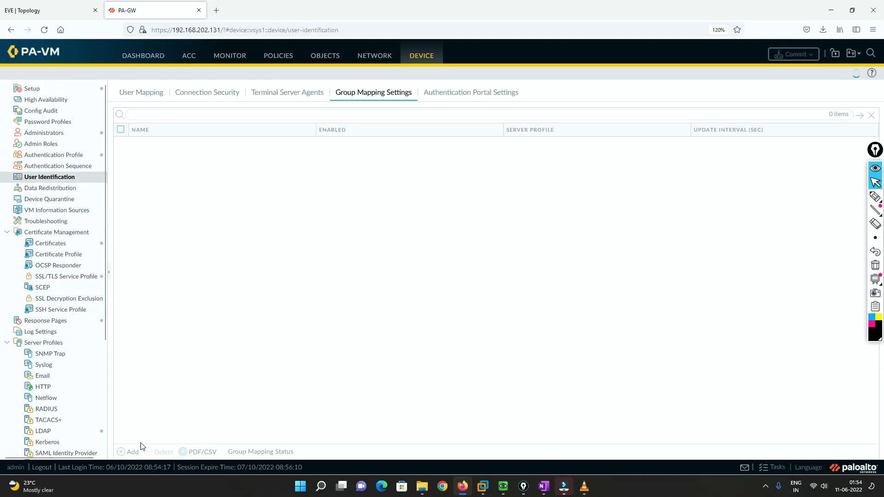
{"action": "left_click", "coordinate": [433, 194]}
{"action": "left_click", "coordinate": [364, 209]}
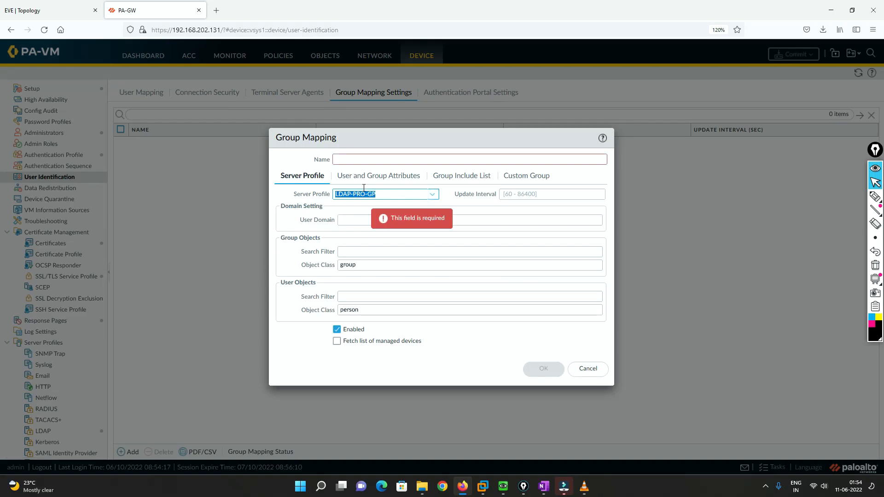
{"action": "left_click", "coordinate": [356, 158]}
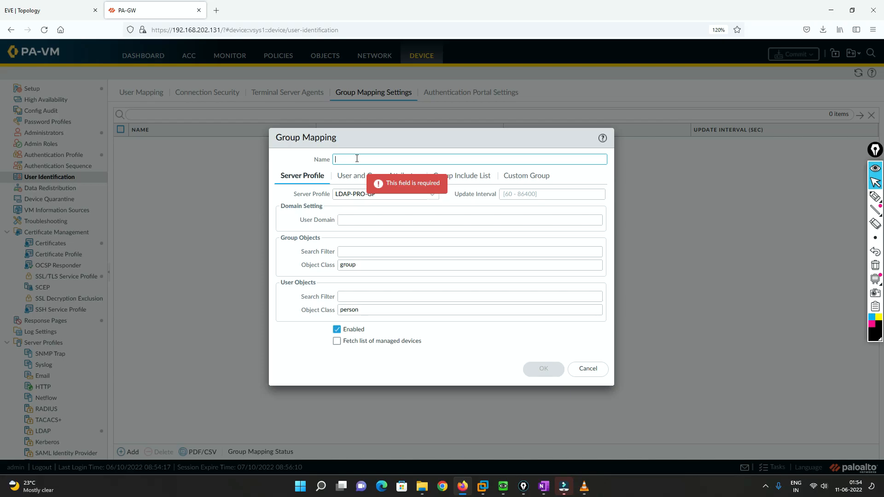
{"action": "type", "text": "LDA"}
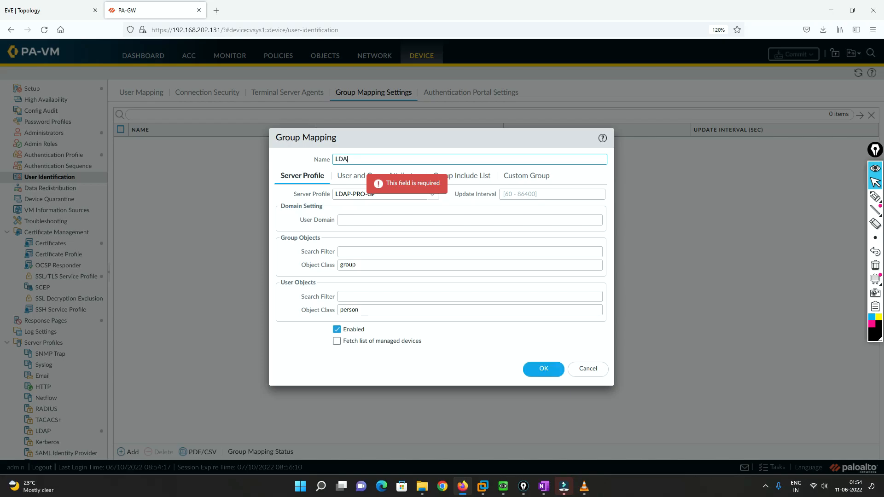
{"action": "type", "text": "P-AMP"}
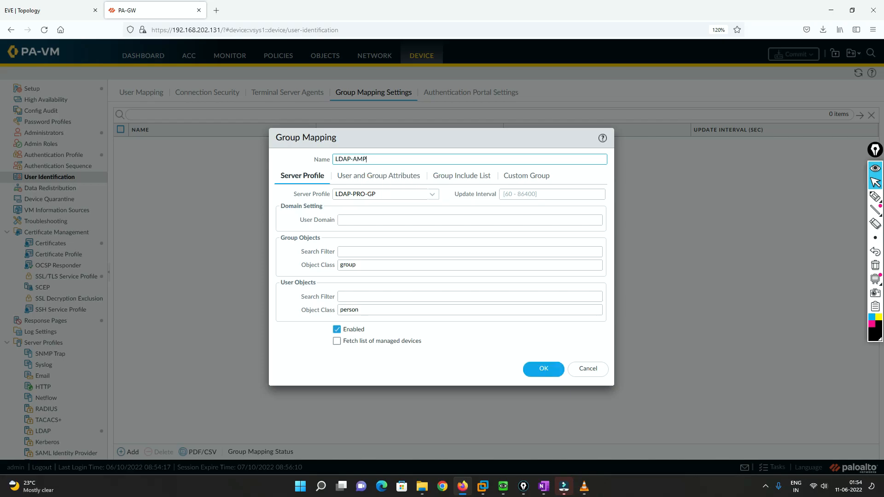
{"action": "key", "text": "BackSpace"}
{"action": "key", "text": "BackSpace"}
{"action": "type", "text": "GP-MA"}
Check the mapping's user and group attributes, and expand the base domain in the Group Include List to examine the available groups
{"action": "left_click", "coordinate": [378, 177]}
{"action": "left_click", "coordinate": [441, 178]}
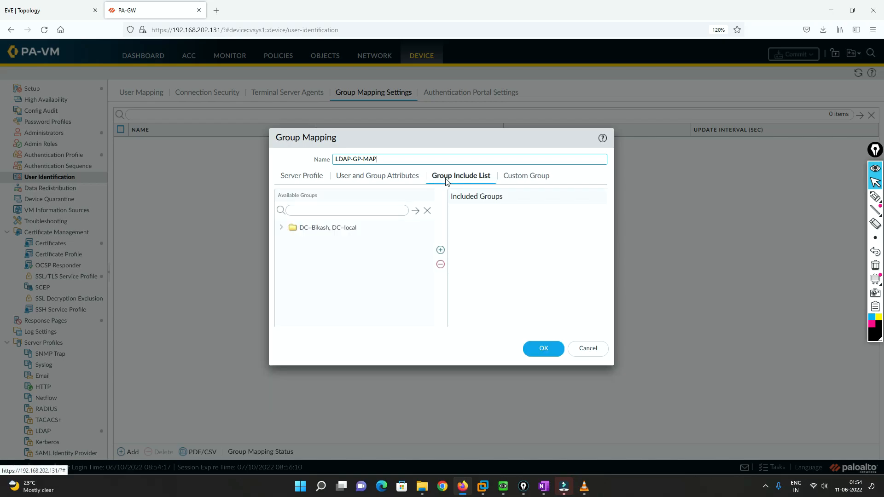
{"action": "left_click", "coordinate": [281, 228]}
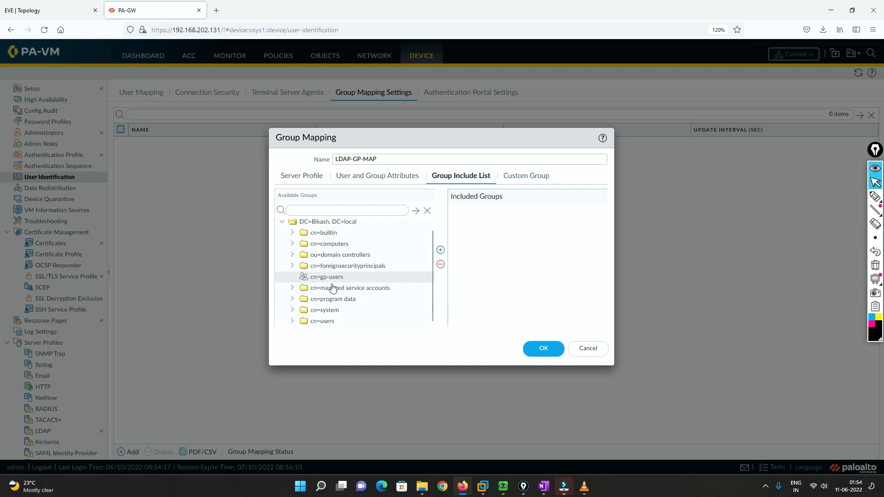
{"action": "scroll", "coordinate": [330, 304], "scroll_direction": "up", "scroll_amount": 1}
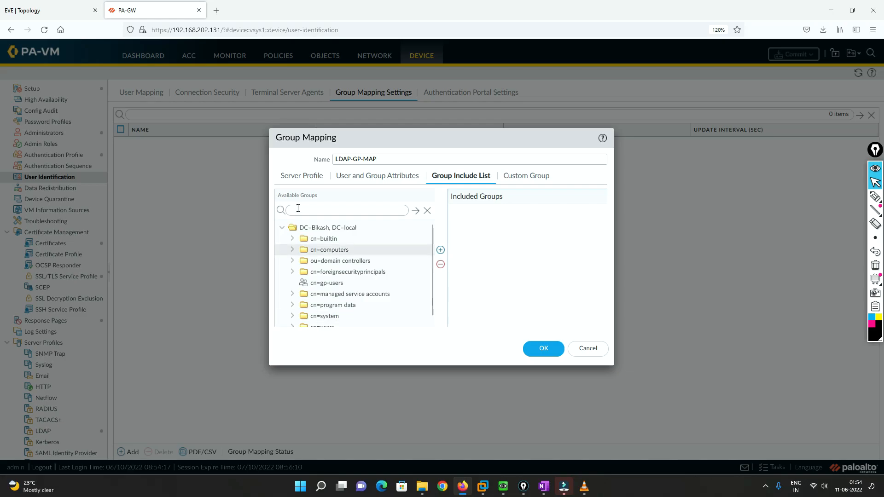
Switch to Winserver and start a new user in the Users container with first name and user logon name Globalprotect
{"action": "mouse_move", "coordinate": [503, 486]}
{"action": "left_click", "coordinate": [562, 435]}
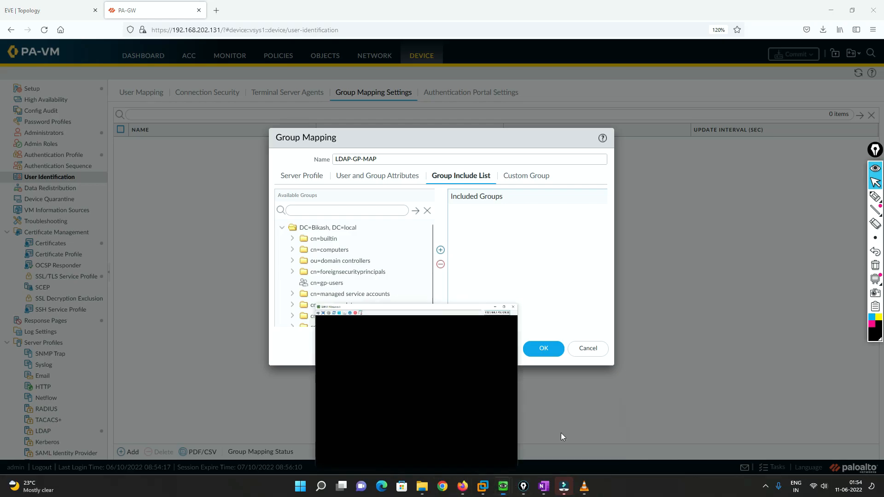
{"action": "right_click", "coordinate": [205, 319]}
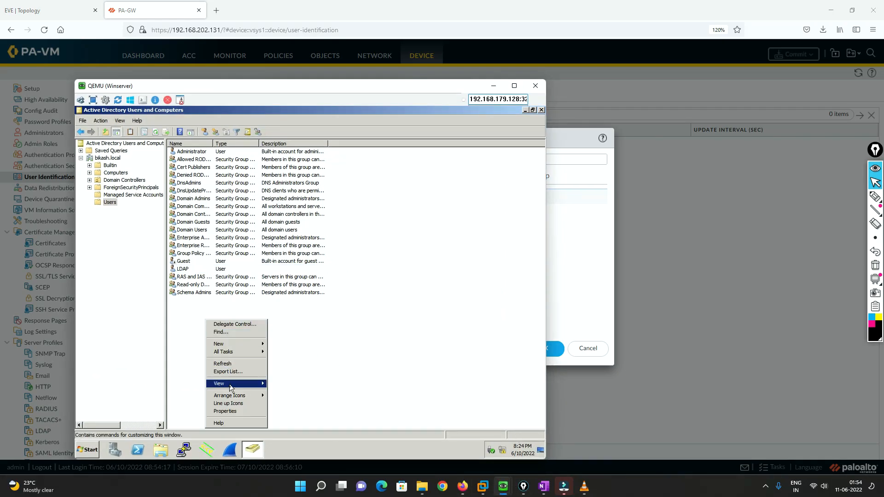
{"action": "mouse_move", "coordinate": [233, 346]}
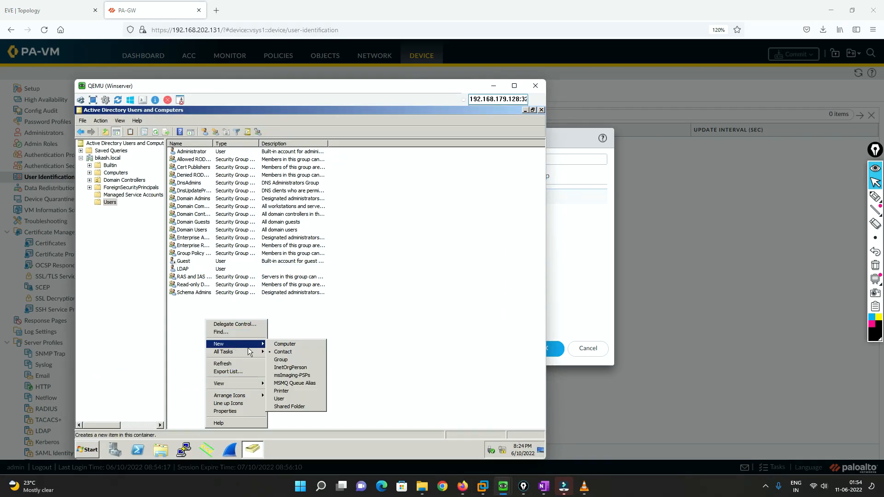
{"action": "left_click", "coordinate": [288, 401]}
{"action": "left_click", "coordinate": [162, 166]}
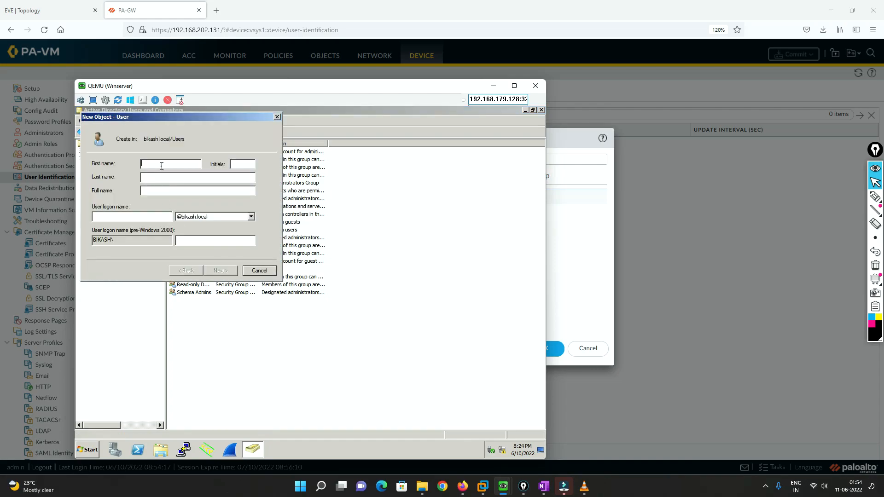
{"action": "type", "text": "G"}
{"action": "type", "text": "lobal"}
{"action": "left_click_drag", "start_coordinate": [173, 191], "coordinate": [118, 191]}
{"action": "key", "text": "ctrl+c"}
{"action": "left_click", "coordinate": [103, 216]}
{"action": "key", "text": "ctrl+v"}
{"action": "left_click", "coordinate": [214, 271]}
Enter and confirm the account password, set it as unchangeable by the user and never expiring, and create the user
{"action": "left_click", "coordinate": [94, 205]}
{"action": "left_click", "coordinate": [95, 215]}
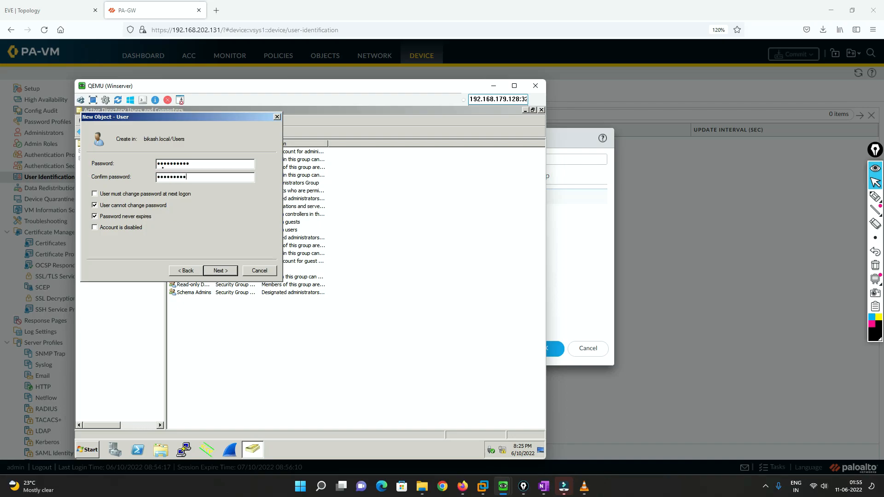
{"action": "left_click", "coordinate": [225, 272]}
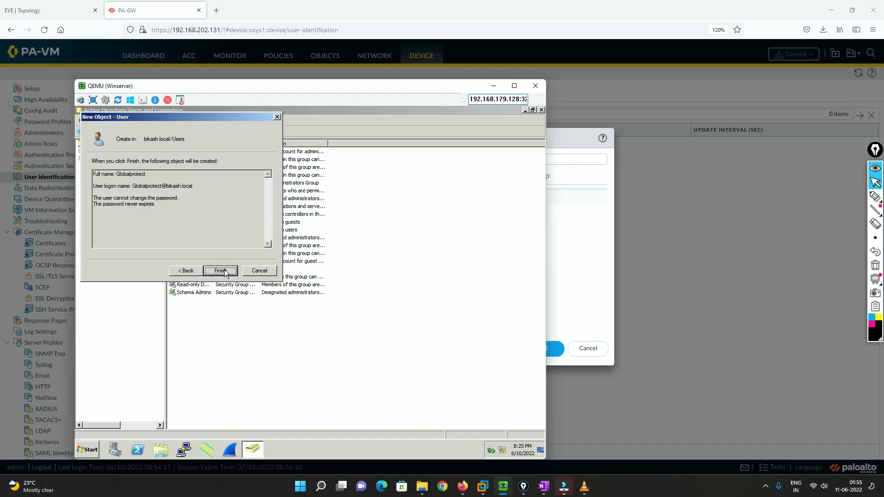
{"action": "left_click", "coordinate": [220, 271]}
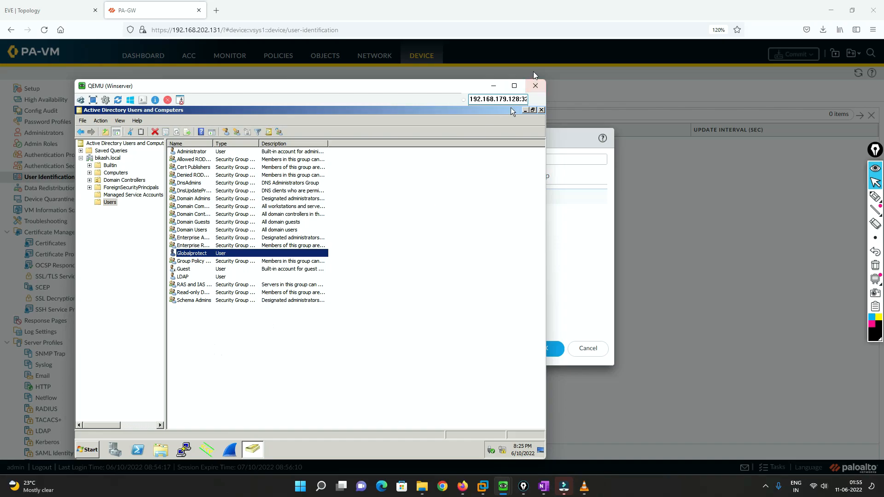
Return to PA-GW, reload the base domain in the Group Include List, and review the groups available under cn=users
{"action": "left_click", "coordinate": [493, 86]}
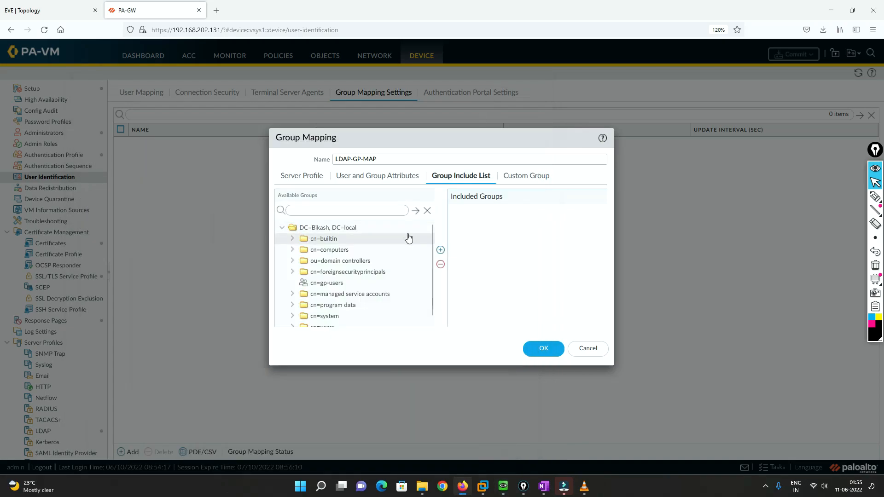
{"action": "scroll", "coordinate": [390, 267], "scroll_direction": "down", "scroll_amount": 1}
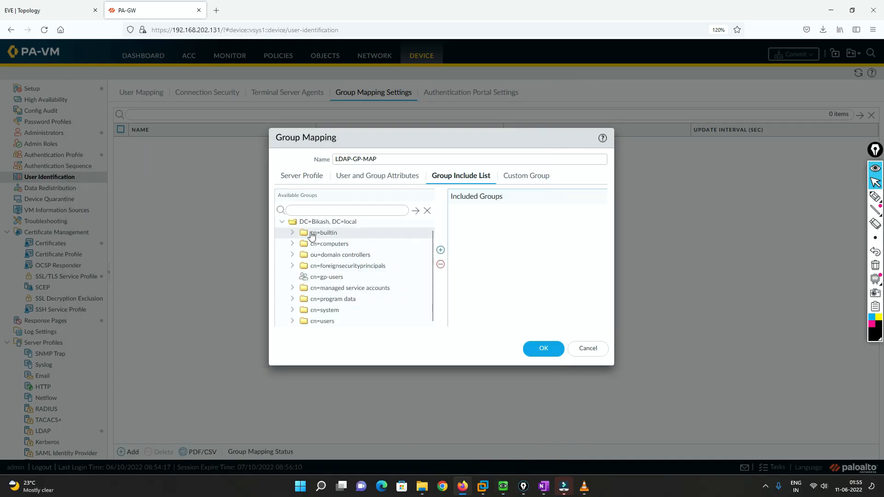
{"action": "left_click", "coordinate": [282, 224]}
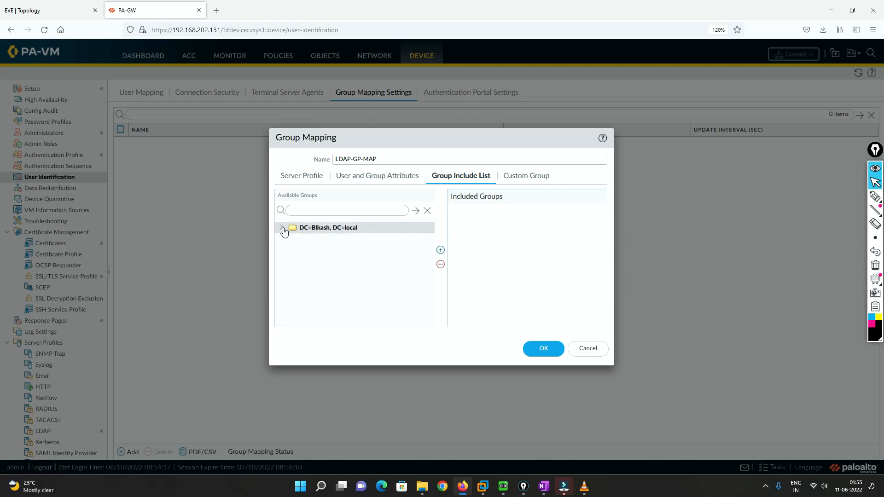
{"action": "left_click", "coordinate": [282, 228]}
{"action": "scroll", "coordinate": [332, 251], "scroll_direction": "down", "scroll_amount": 1}
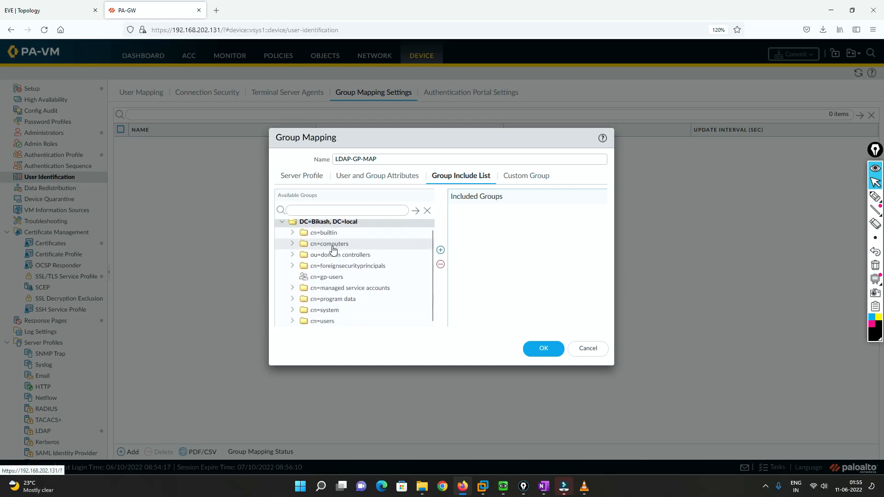
{"action": "left_click", "coordinate": [292, 321]}
{"action": "scroll", "coordinate": [366, 285], "scroll_direction": "down", "scroll_amount": 5}
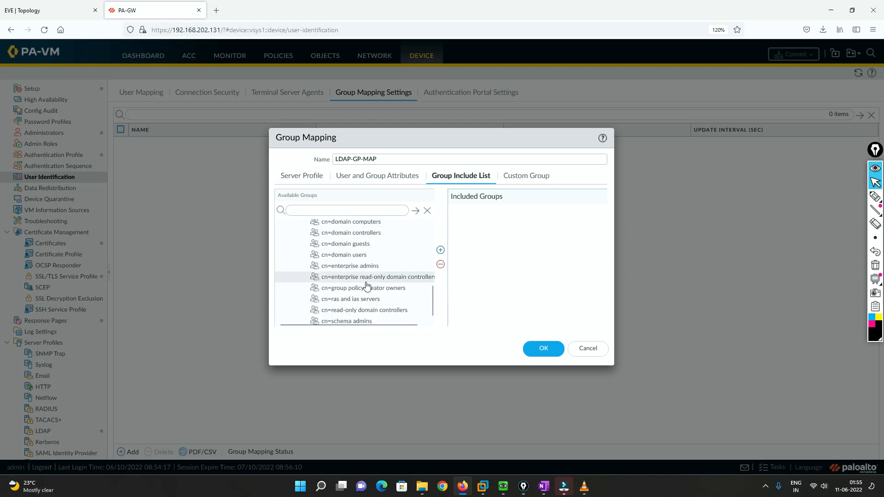
{"action": "scroll", "coordinate": [363, 292], "scroll_direction": "up", "scroll_amount": 3}
{"action": "scroll", "coordinate": [363, 291], "scroll_direction": "up", "scroll_amount": 2}
{"action": "scroll", "coordinate": [364, 291], "scroll_direction": "down", "scroll_amount": 2}
{"action": "scroll", "coordinate": [364, 291], "scroll_direction": "down", "scroll_amount": 3}
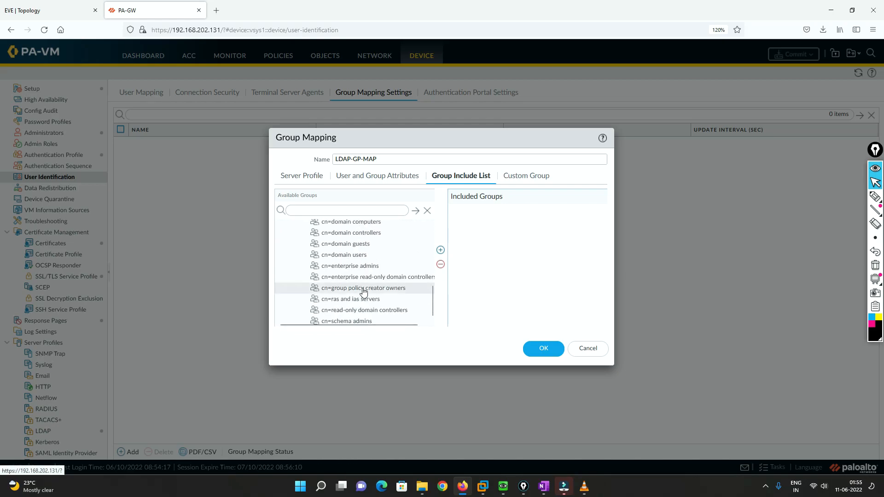
{"action": "scroll", "coordinate": [363, 291], "scroll_direction": "up", "scroll_amount": 4}
{"action": "left_click", "coordinate": [323, 260]}
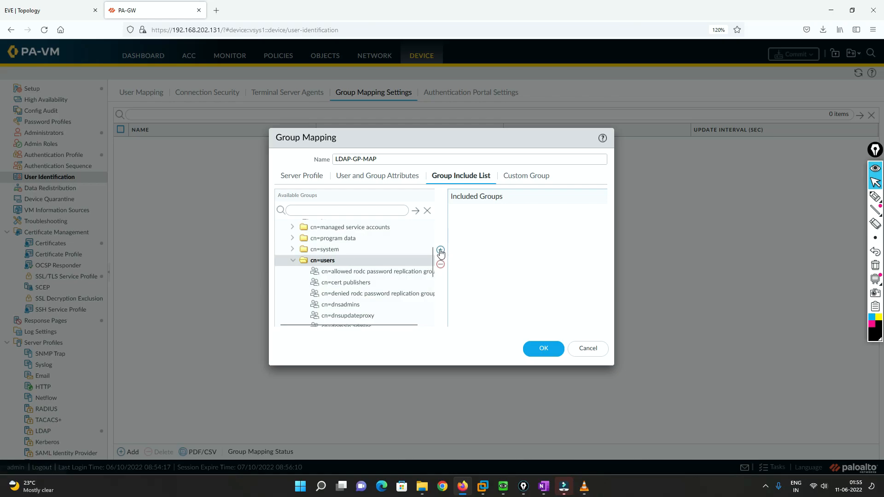
{"action": "scroll", "coordinate": [349, 288], "scroll_direction": "down", "scroll_amount": 3}
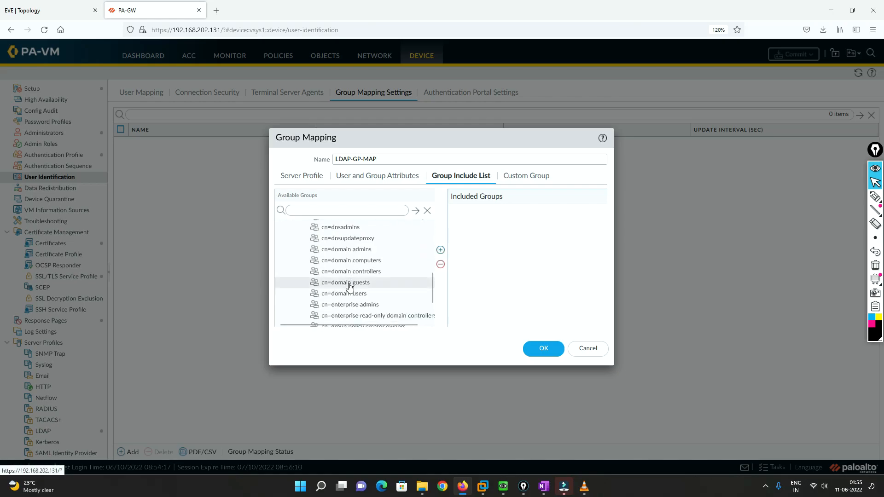
{"action": "scroll", "coordinate": [349, 288], "scroll_direction": "down", "scroll_amount": 2}
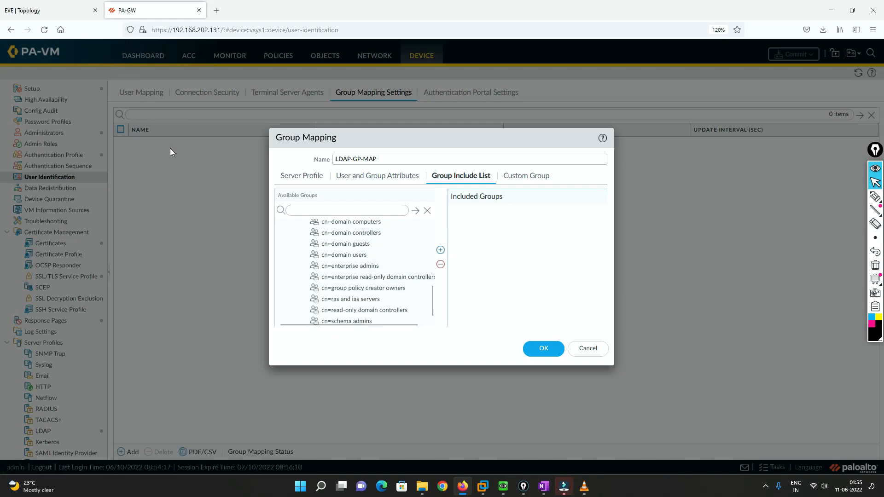
Switch to Winserver and check which groups the Globalprotect user is a member of
{"action": "mouse_move", "coordinate": [507, 483]}
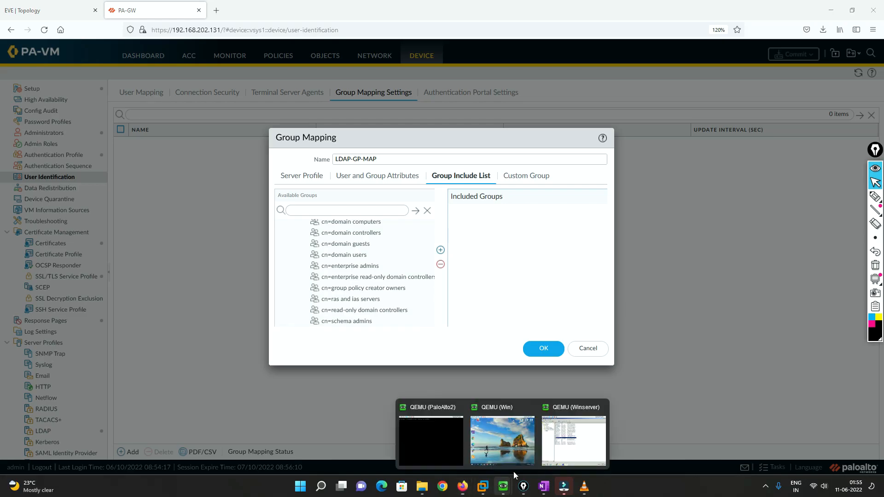
{"action": "left_click", "coordinate": [573, 435]}
{"action": "right_click", "coordinate": [198, 253]}
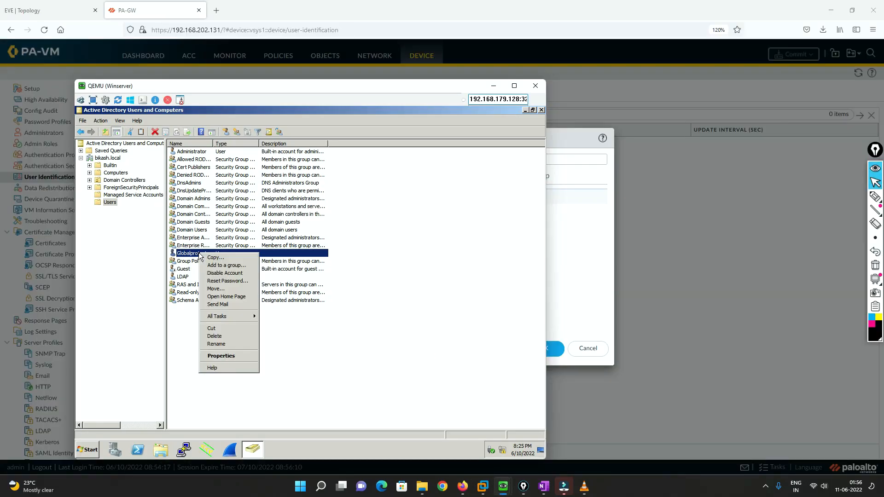
{"action": "left_click", "coordinate": [230, 359]}
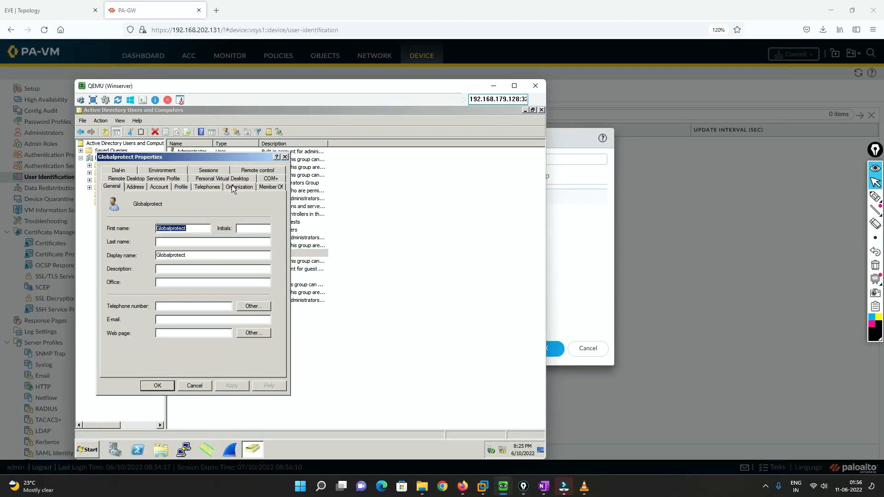
{"action": "left_click", "coordinate": [271, 186]}
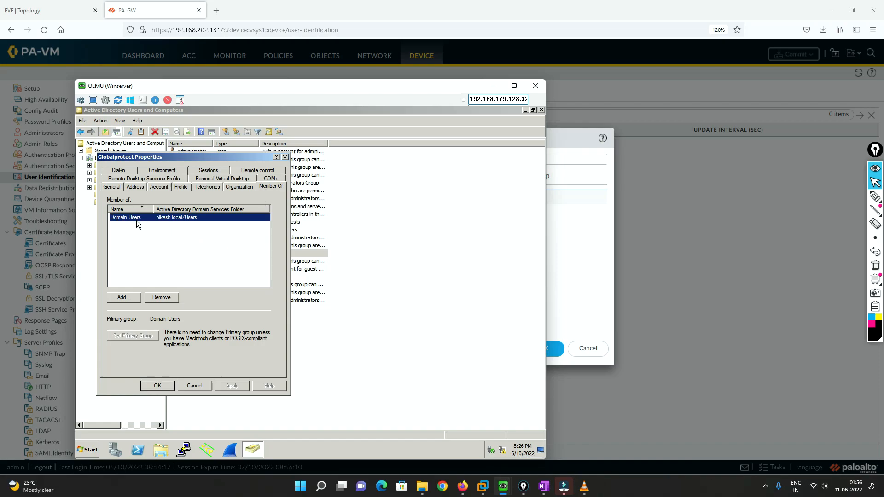
Return to PA-GW, add cn=domain users to the included groups of LDAP-GP-MAP, and save the mapping
{"action": "left_click", "coordinate": [32, 6]}
{"action": "left_click", "coordinate": [167, 5]}
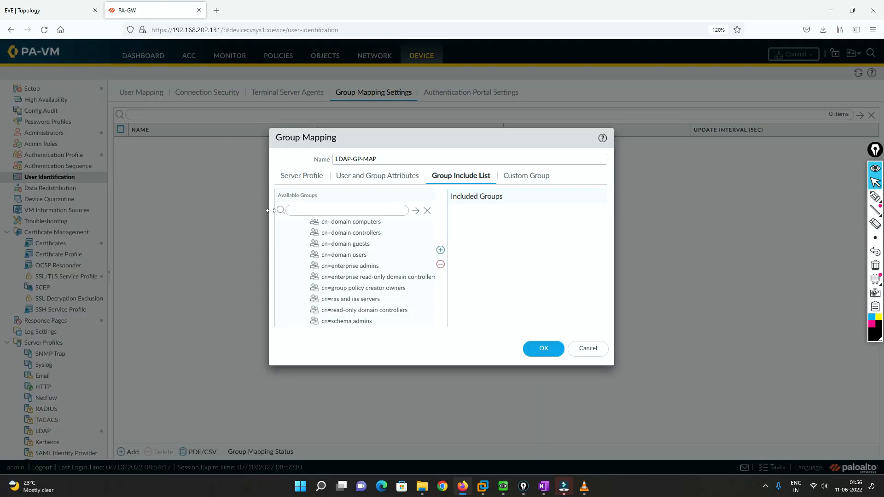
{"action": "left_click", "coordinate": [345, 256]}
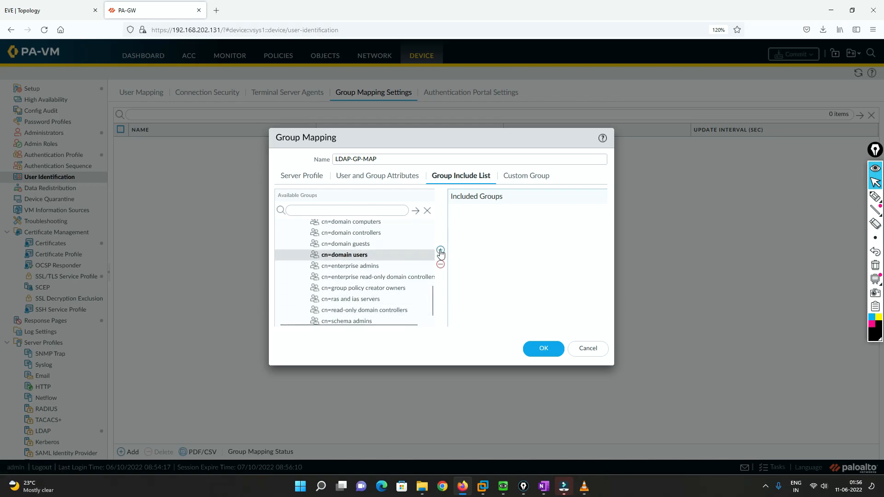
{"action": "left_click", "coordinate": [441, 250]}
{"action": "left_click", "coordinate": [544, 348]}
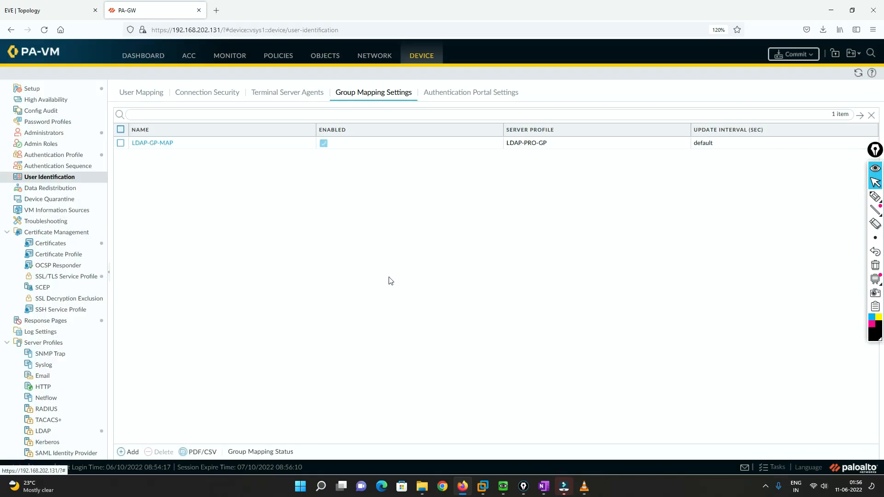
Set the type of the authentication profile GP-Auth-Profile to LDAP with LDAP-PRO-GP as its server profile
{"action": "left_click", "coordinate": [60, 159]}
{"action": "left_click", "coordinate": [148, 139]}
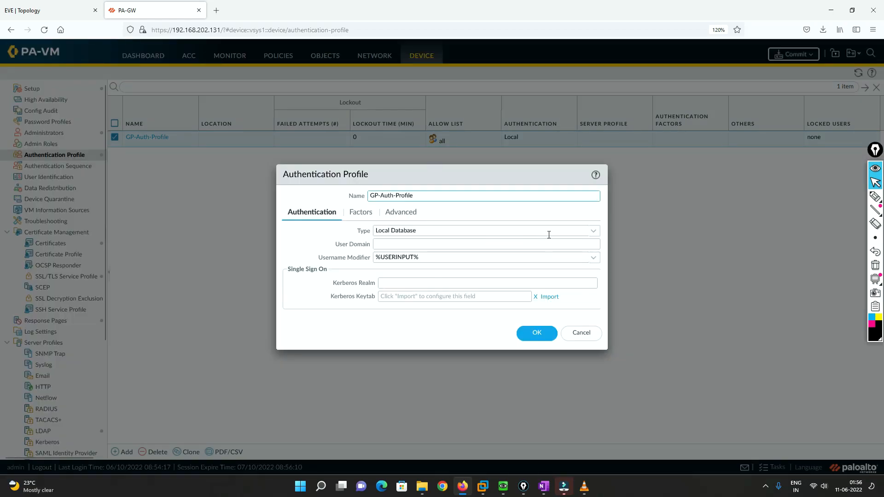
{"action": "left_click", "coordinate": [591, 232]}
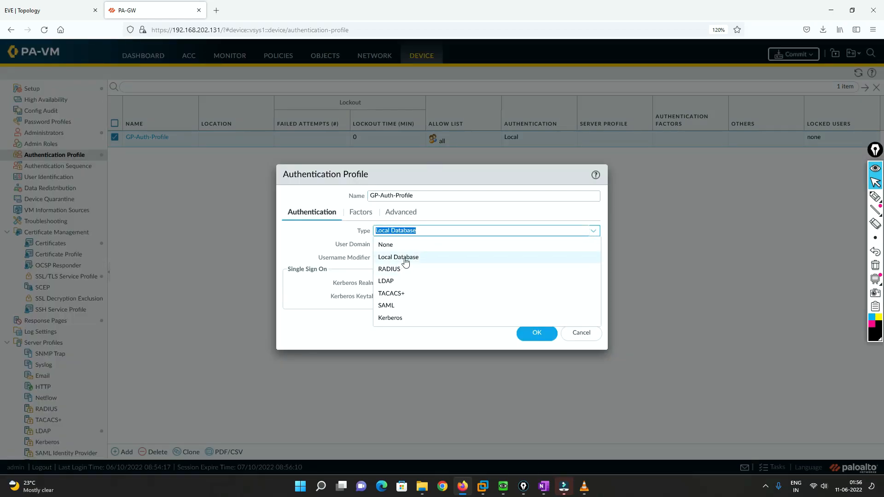
{"action": "left_click", "coordinate": [401, 281]}
{"action": "left_click", "coordinate": [593, 244]}
{"action": "left_click", "coordinate": [414, 257]}
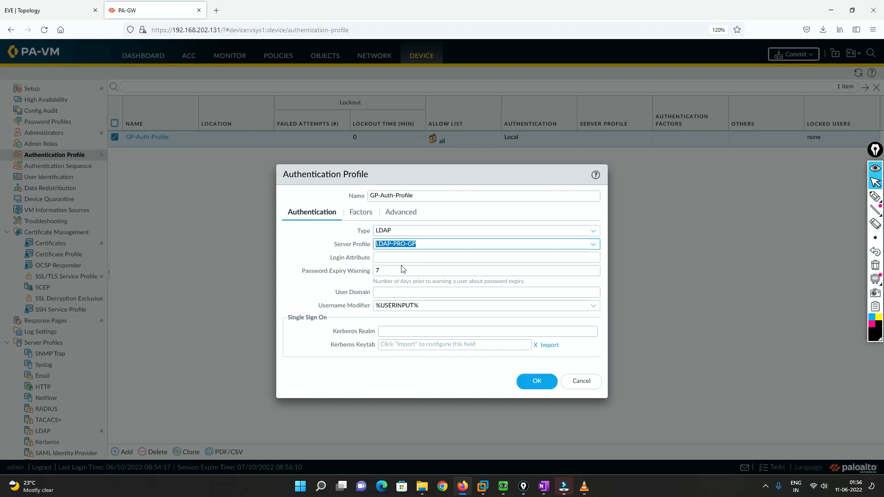
Check the authentication profile's advanced settings, save the profile, and commit the changes to the firewall
{"action": "left_click", "coordinate": [408, 212]}
{"action": "left_click", "coordinate": [537, 426]}
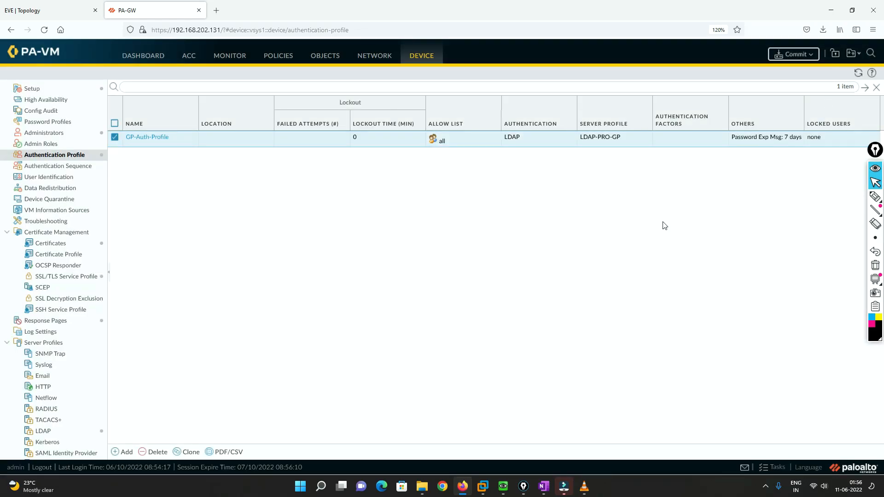
{"action": "left_click", "coordinate": [793, 54]}
{"action": "left_click", "coordinate": [533, 377]}
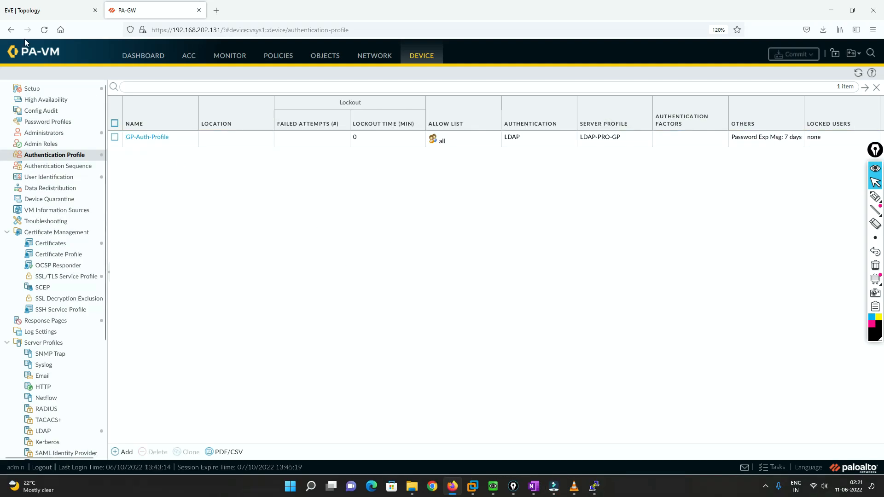
Open GlobalProtect on the Win machine from the EVE topology and connect to the portal address 200.1.1.10
{"action": "left_click", "coordinate": [25, 4]}
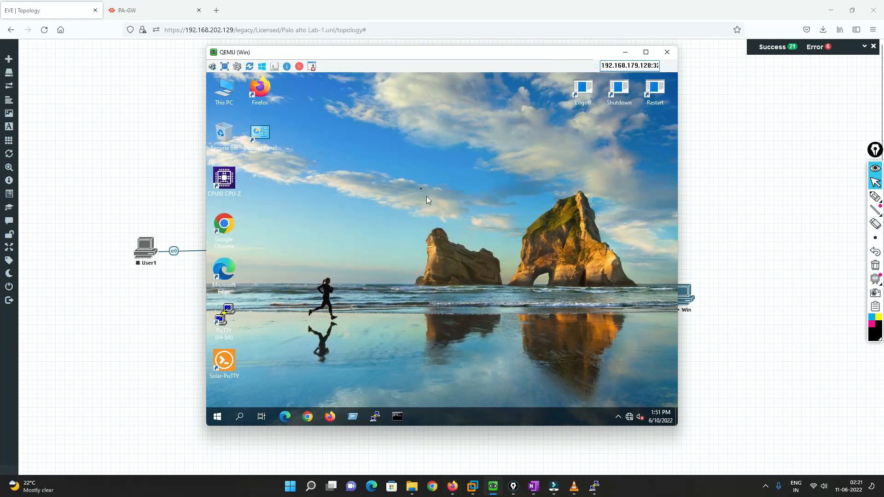
{"action": "left_click", "coordinate": [618, 417]}
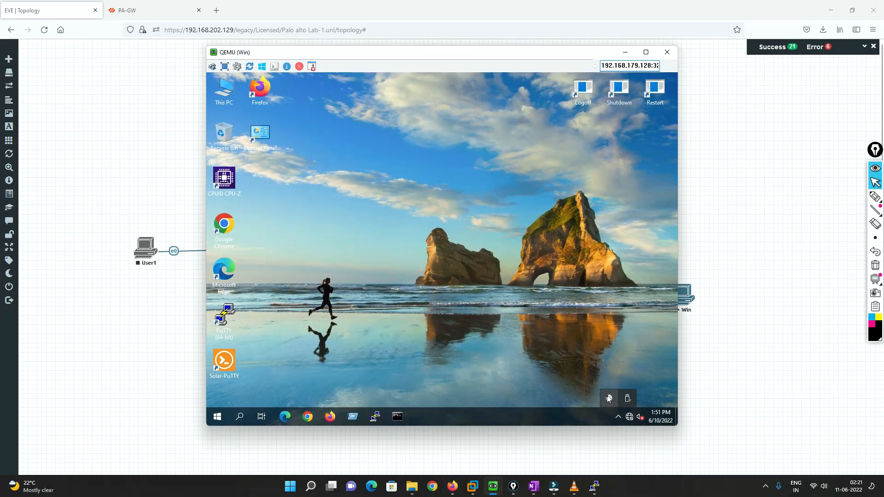
{"action": "left_click", "coordinate": [610, 399]}
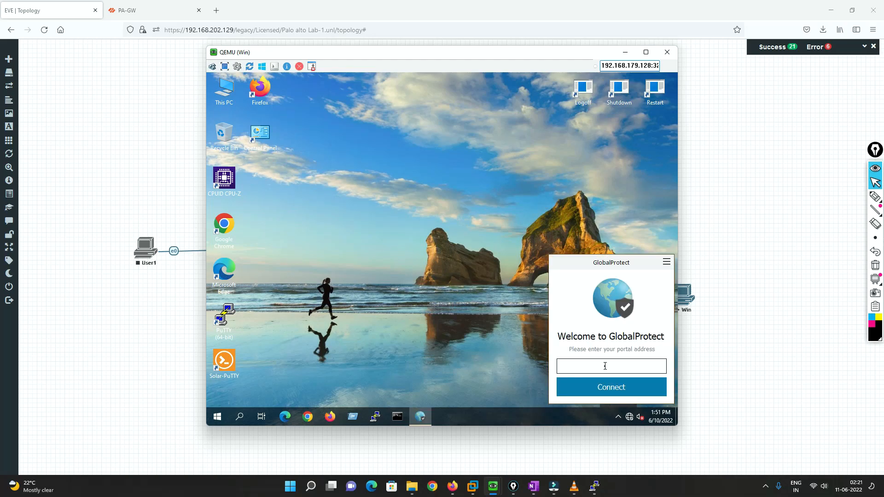
{"action": "left_click_drag", "start_coordinate": [492, 57], "coordinate": [653, 54]}
{"action": "left_click", "coordinate": [748, 365]}
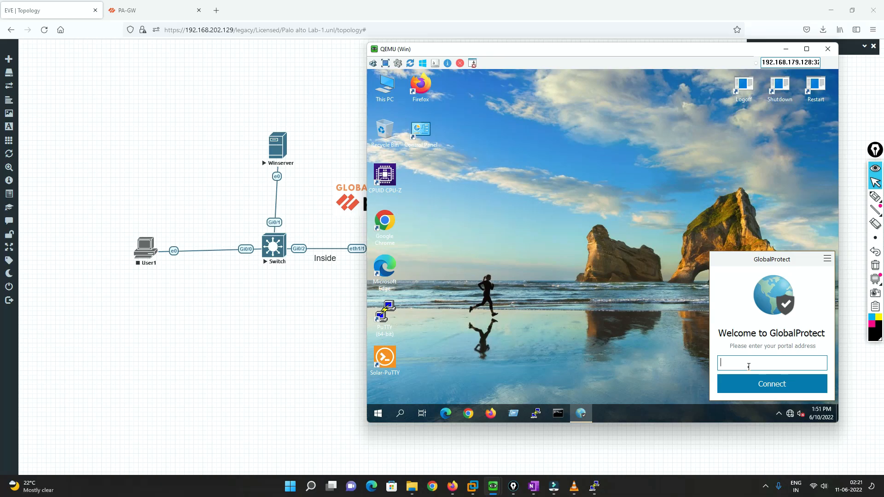
{"action": "type", "text": "200.1.1.10"}
{"action": "key", "text": "Return"}
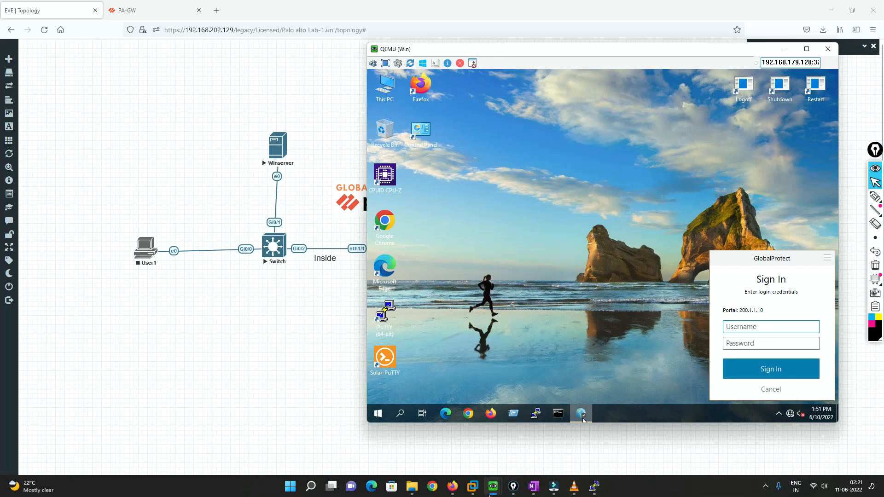
Look up the Globalprotect user's name on Winserver, and return to the GlobalProtect sign-in form on Win
{"action": "mouse_move", "coordinate": [493, 486]}
{"action": "left_click", "coordinate": [463, 453]}
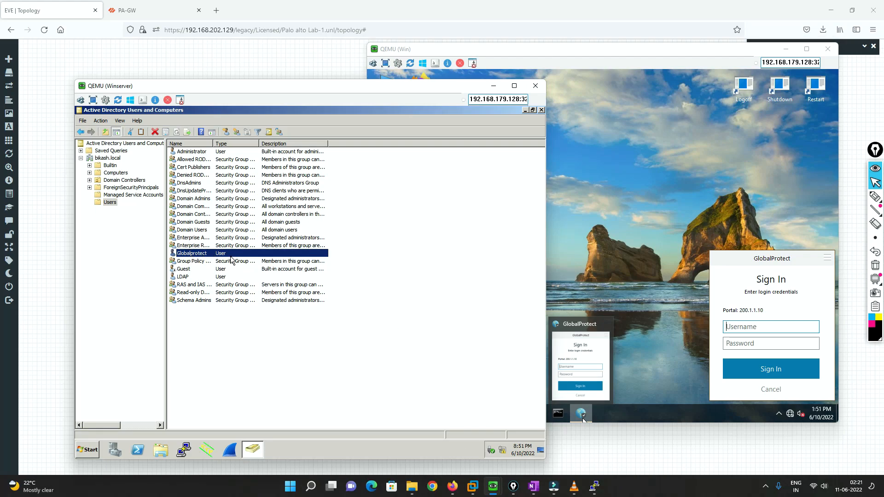
{"action": "left_click", "coordinate": [548, 278]}
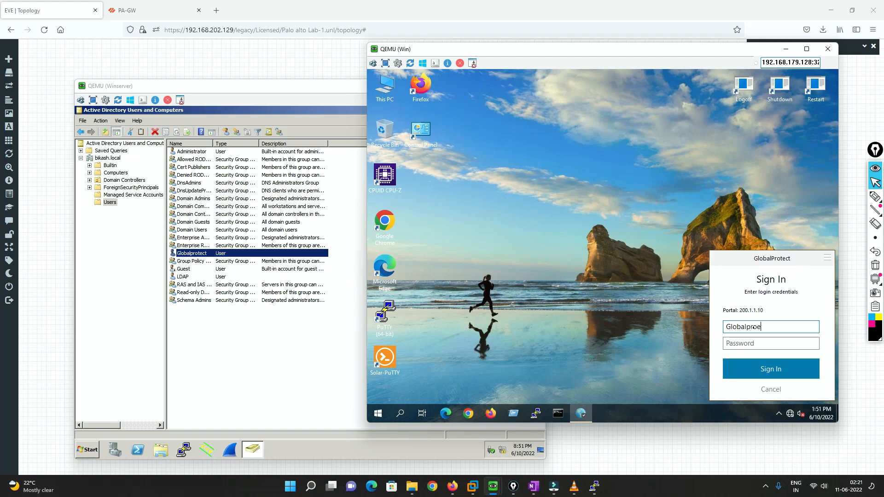
Enter the account password for the Globalprotect user and sign in to the GlobalProtect portal
{"action": "key", "text": "Tab"}
{"action": "type", "text": "P"}
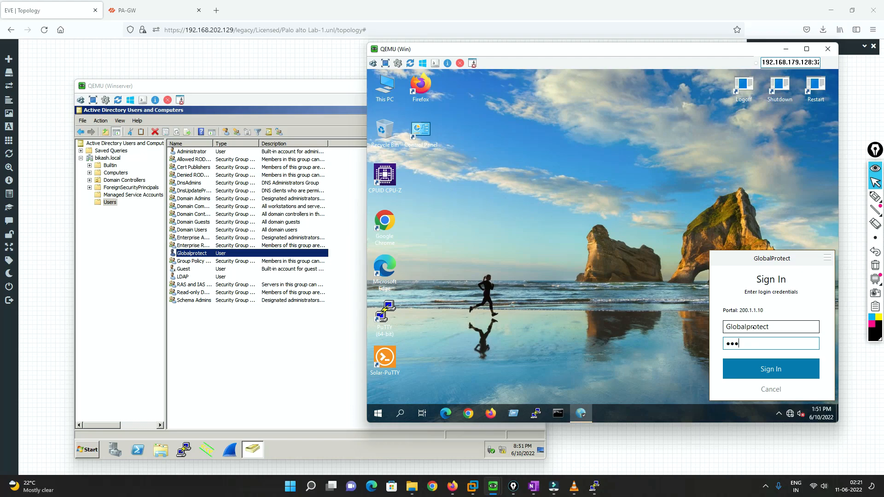
{"action": "key", "text": "Return"}
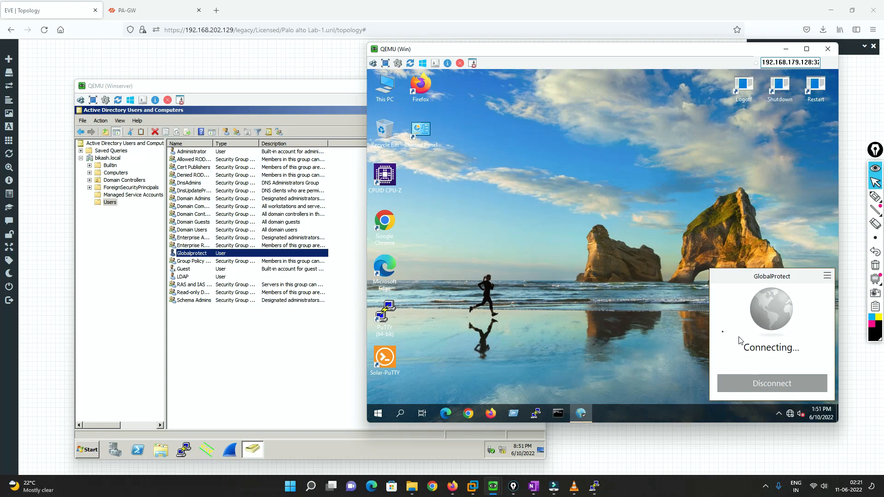
Open a Command Prompt on the Win machine and return to the EVE topology
{"action": "left_click", "coordinate": [46, 287]}
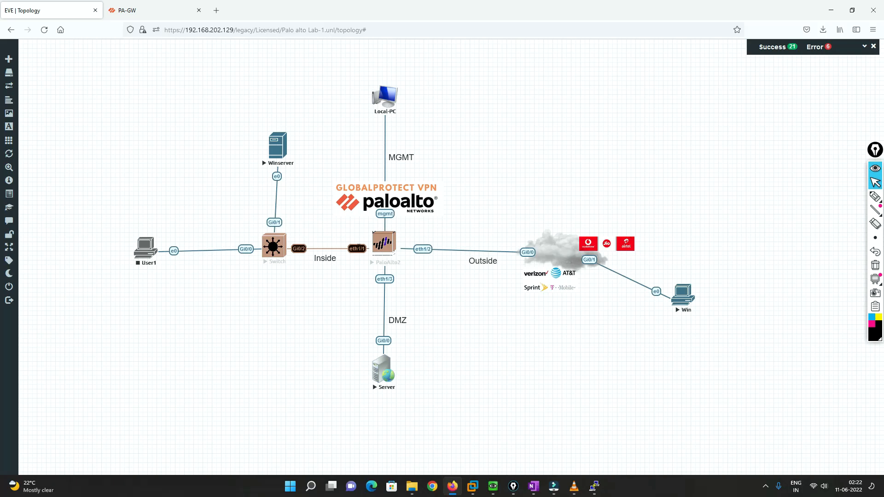
{"action": "key", "text": "alt+Tab"}
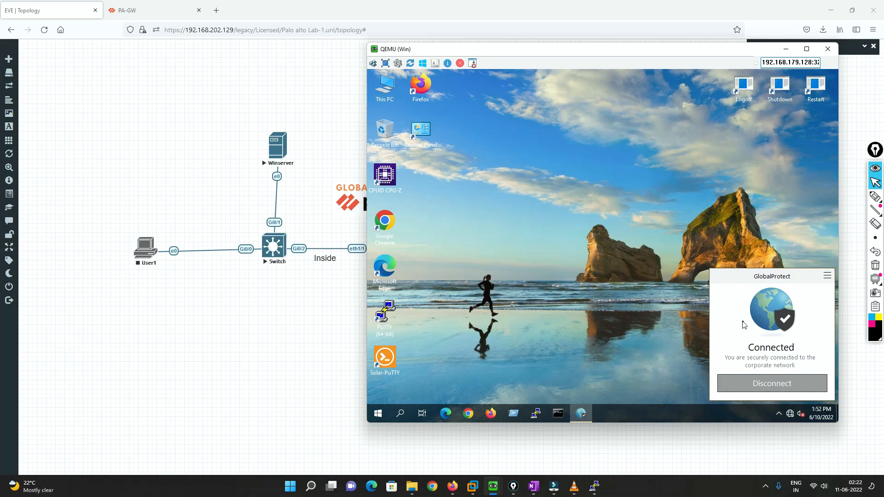
{"action": "left_click", "coordinate": [557, 414]}
{"action": "left_click", "coordinate": [297, 330]}
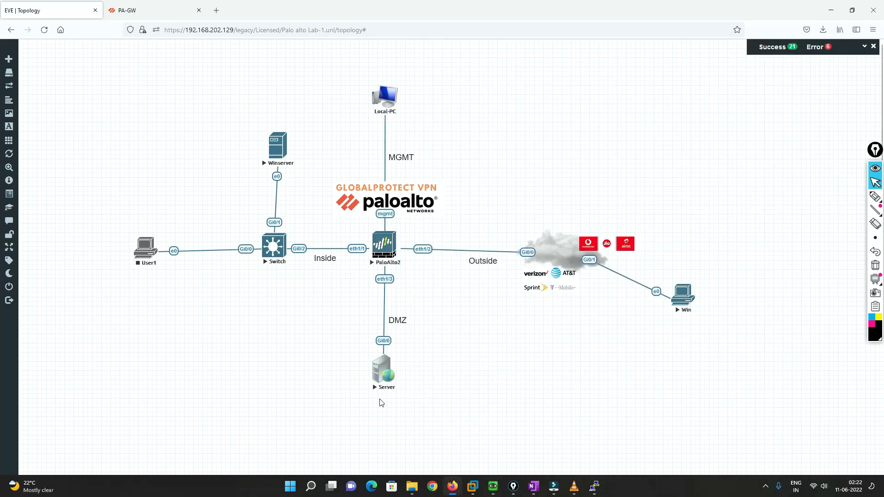
Open the Server node's console, enter privileged mode, and look up the GigabitEthernet0/0 address with "sh ip int br"
{"action": "left_click", "coordinate": [387, 371]}
{"action": "left_click", "coordinate": [469, 105]}
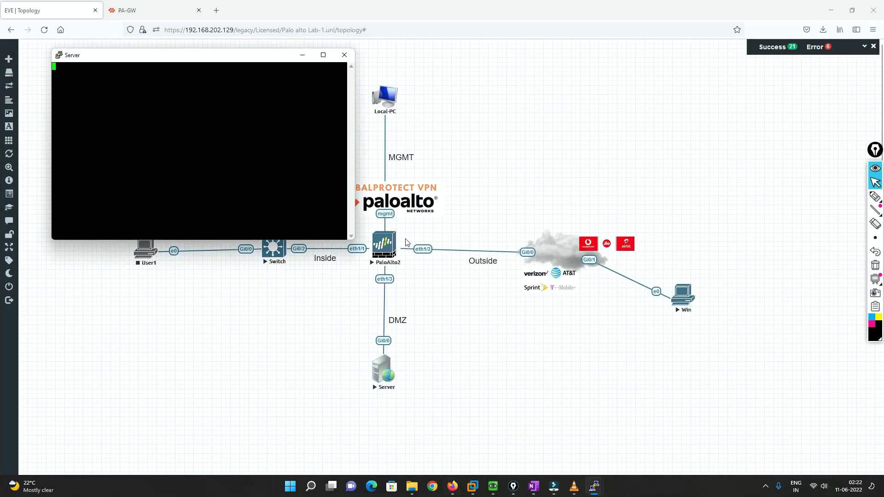
{"action": "key", "text": "Return"}
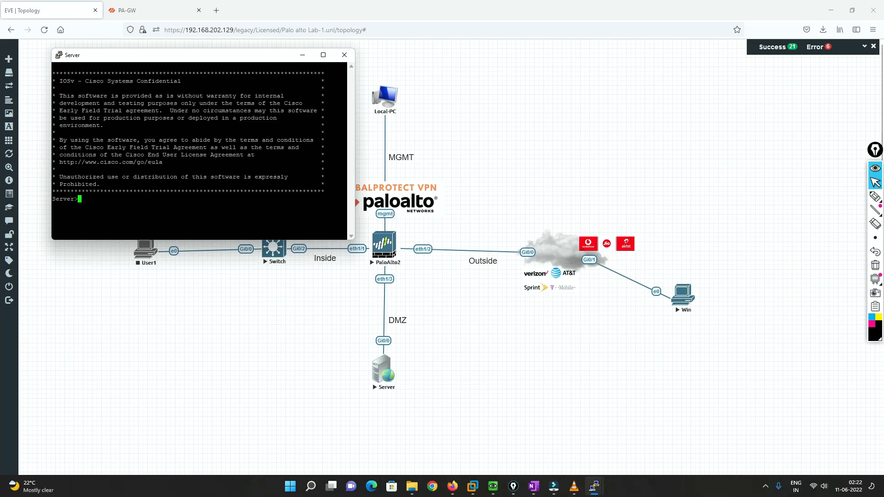
{"action": "type", "text": "en"}
{"action": "key", "text": "Return"}
{"action": "type", "text": "sh ip int br"}
{"action": "key", "text": "Return"}
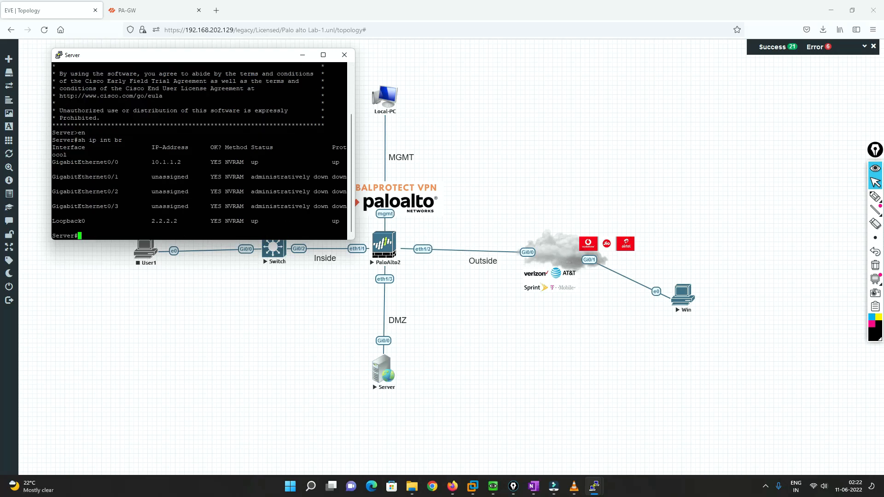
{"action": "double_click", "coordinate": [168, 162]}
Ping 10.1.1.2 from the Command Prompt on Win, then minimize the Server console
{"action": "mouse_move", "coordinate": [492, 487]}
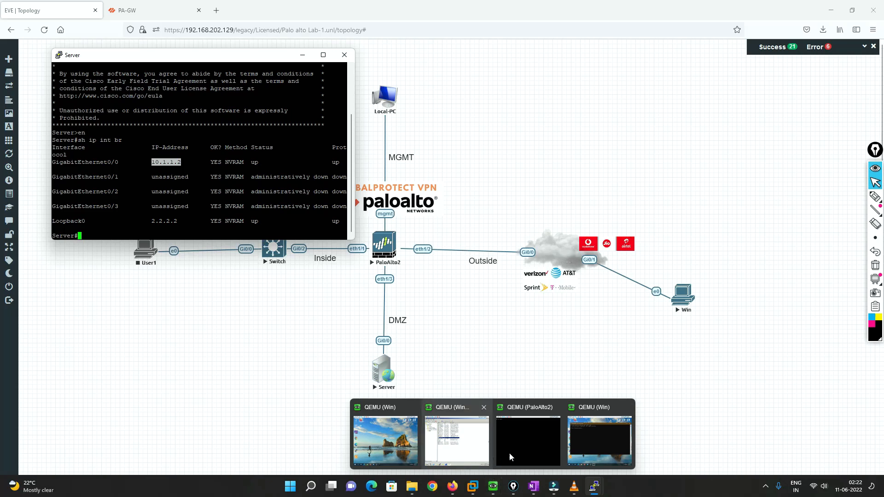
{"action": "left_click", "coordinate": [599, 432]}
{"action": "left_click", "coordinate": [520, 184]}
{"action": "type", "text": "ping 10.1.1.2"}
{"action": "key", "text": "Return"}
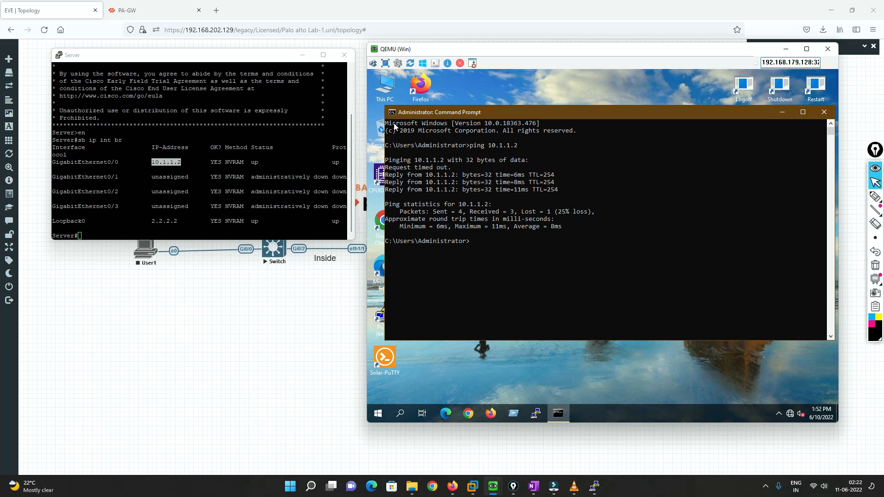
{"action": "left_click", "coordinate": [302, 55]}
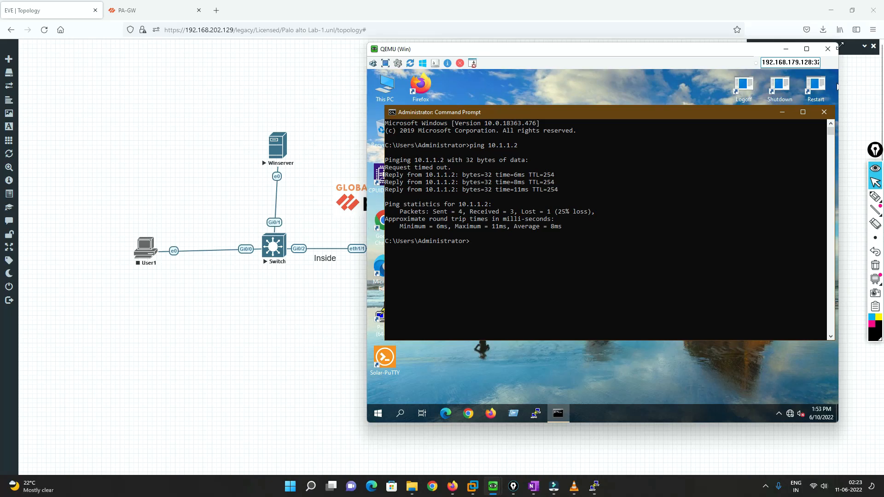
Switch to PA-GW and review the first two pages of the GlobalProtect logs for the user's login and connection events
{"action": "left_click", "coordinate": [789, 46]}
{"action": "left_click", "coordinate": [146, 14]}
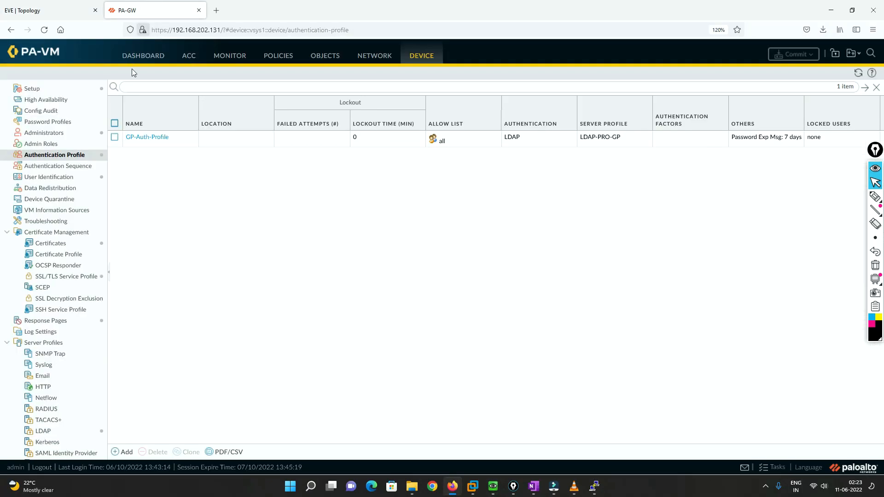
{"action": "left_click", "coordinate": [233, 60]}
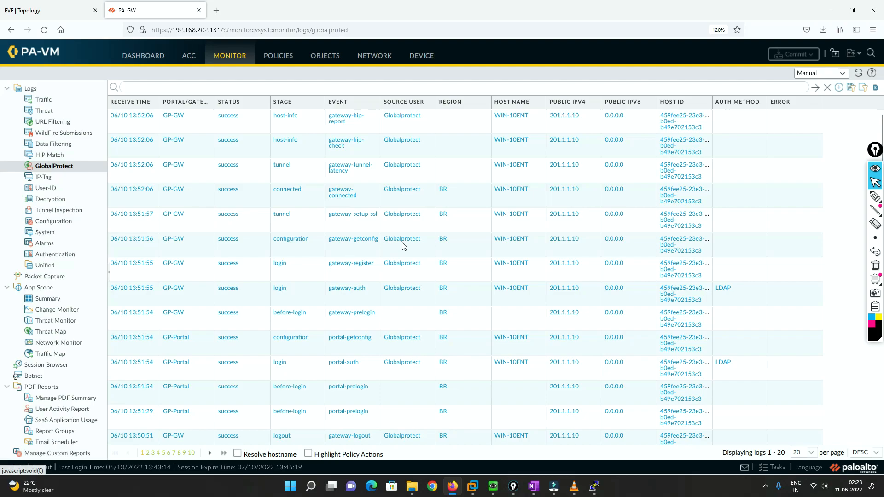
{"action": "scroll", "coordinate": [427, 242], "scroll_direction": "down", "scroll_amount": 5}
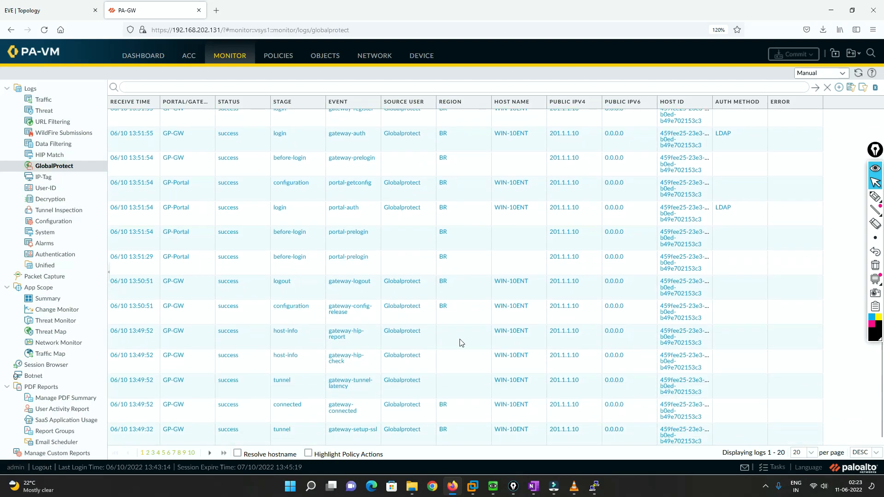
{"action": "scroll", "coordinate": [461, 343], "scroll_direction": "up", "scroll_amount": 5}
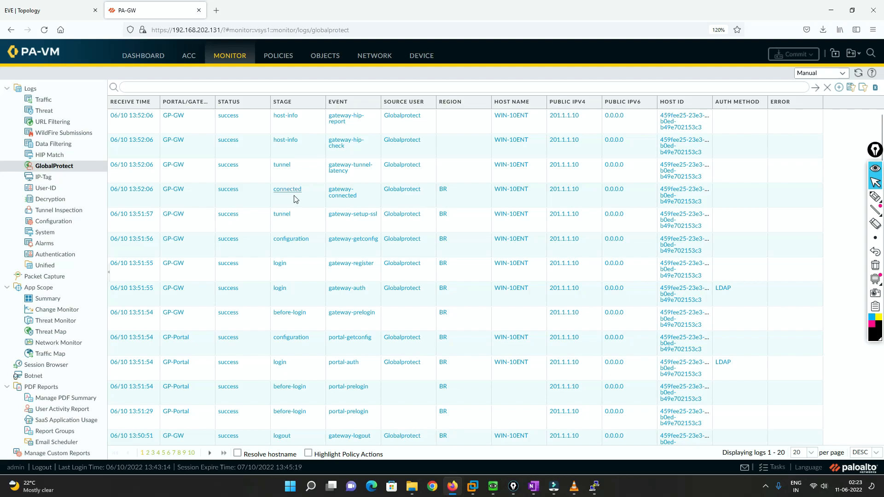
{"action": "scroll", "coordinate": [296, 260], "scroll_direction": "down", "scroll_amount": 3}
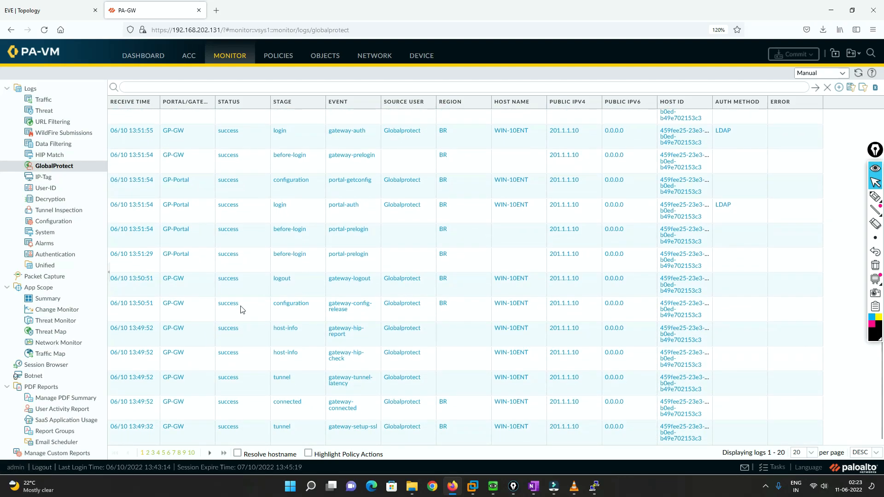
{"action": "left_click", "coordinate": [147, 452]}
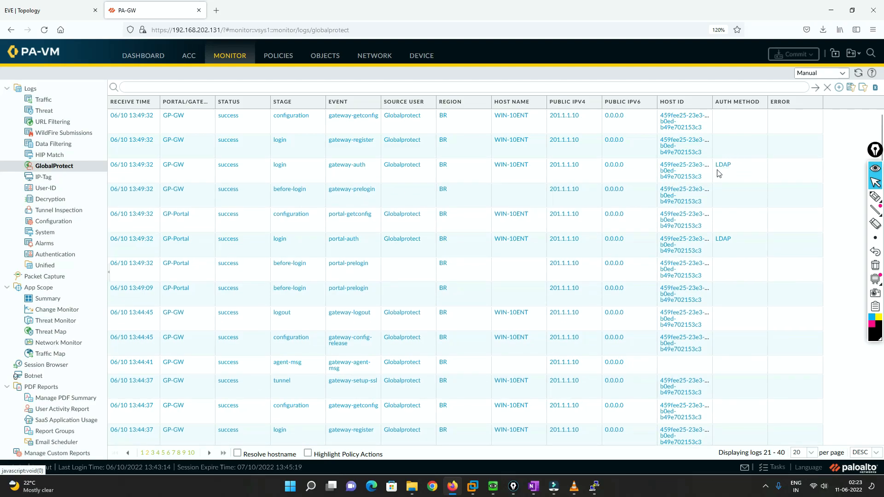
Check the users in the firewall's local user database and the authentication method of GP-Auth-Profile
{"action": "left_click", "coordinate": [423, 56]}
{"action": "scroll", "coordinate": [41, 364], "scroll_direction": "down", "scroll_amount": 3}
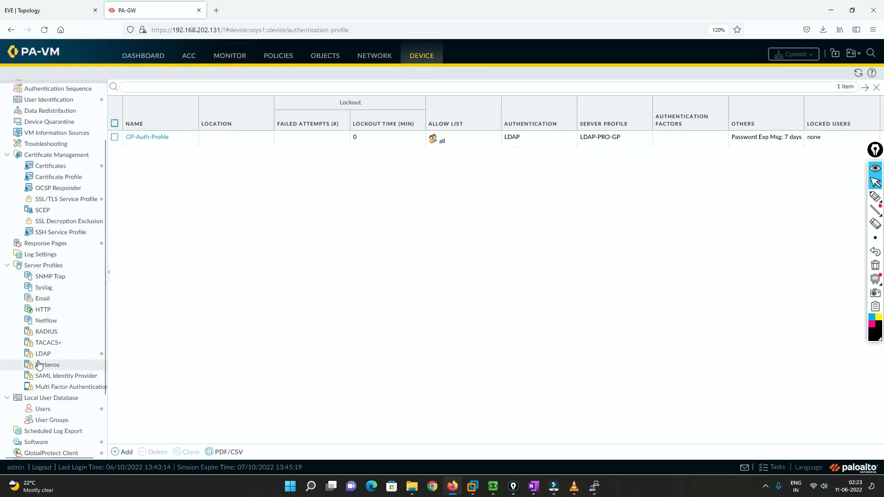
{"action": "left_click", "coordinate": [43, 409]}
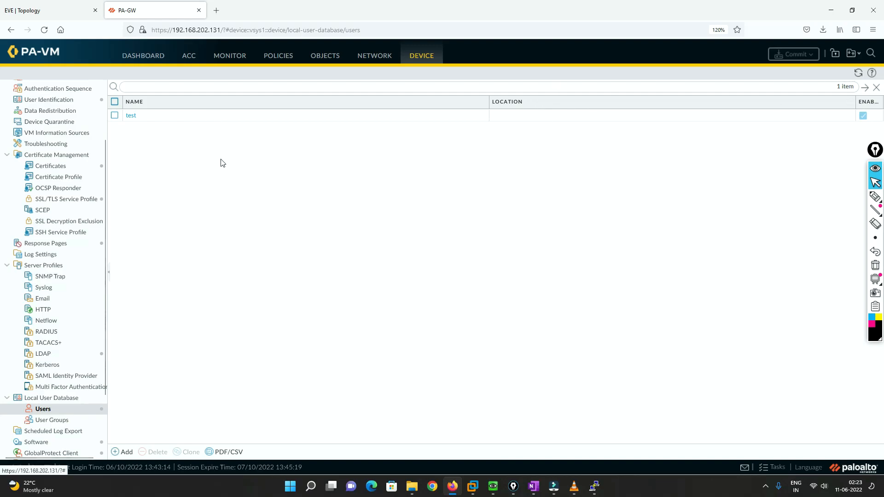
{"action": "scroll", "coordinate": [49, 193], "scroll_direction": "up", "scroll_amount": 3}
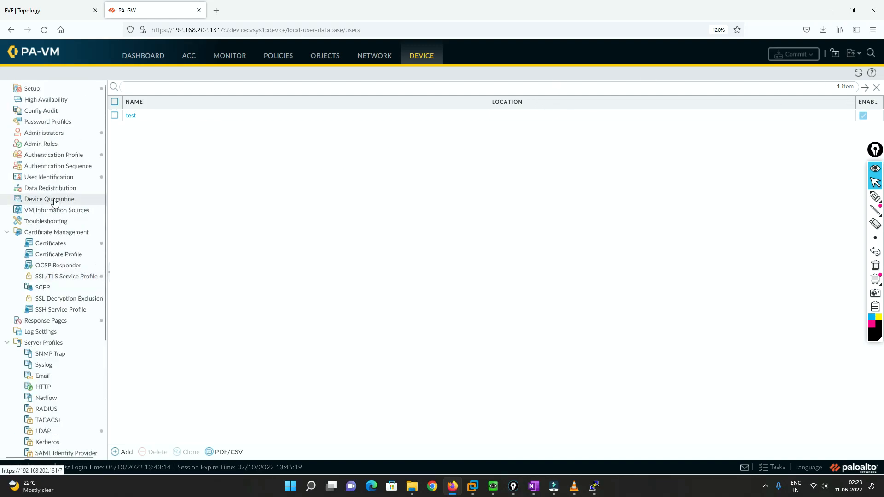
{"action": "left_click", "coordinate": [54, 156]}
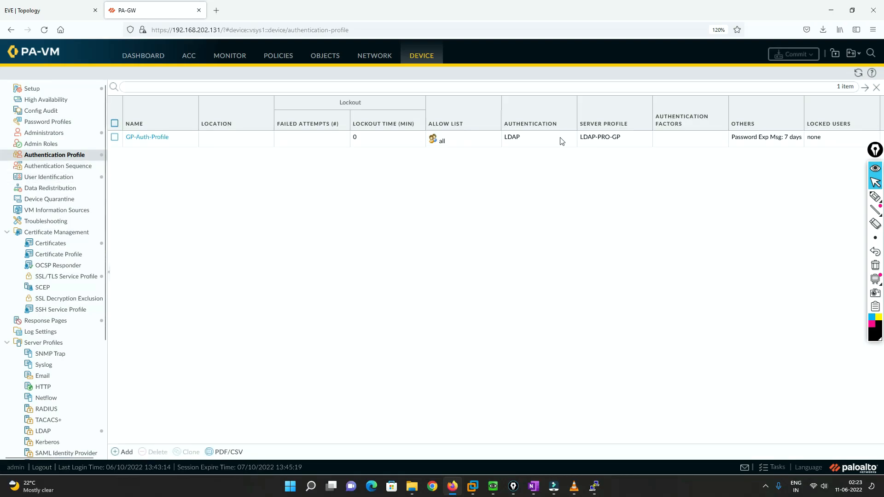
Return to the EVE topology and handwrite "Like" and further notes with arrows in the blank area above the Outside cloud
{"action": "left_click", "coordinate": [36, 10]}
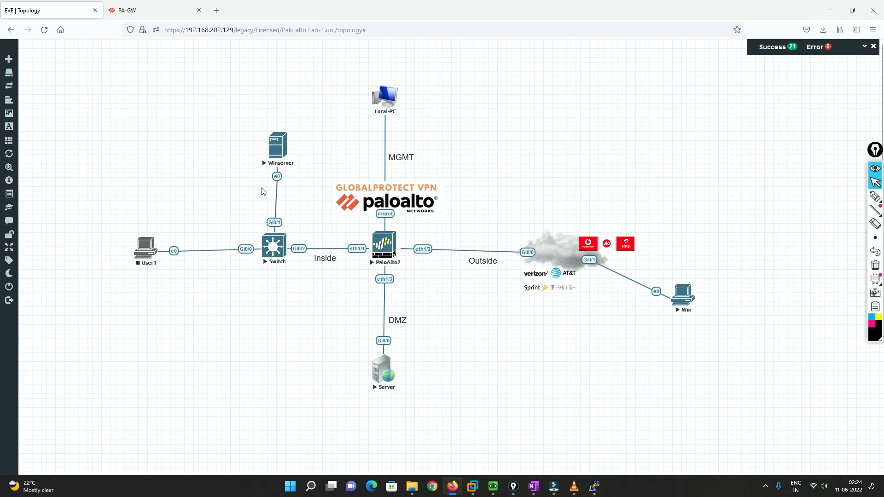
{"action": "left_click", "coordinate": [874, 197]}
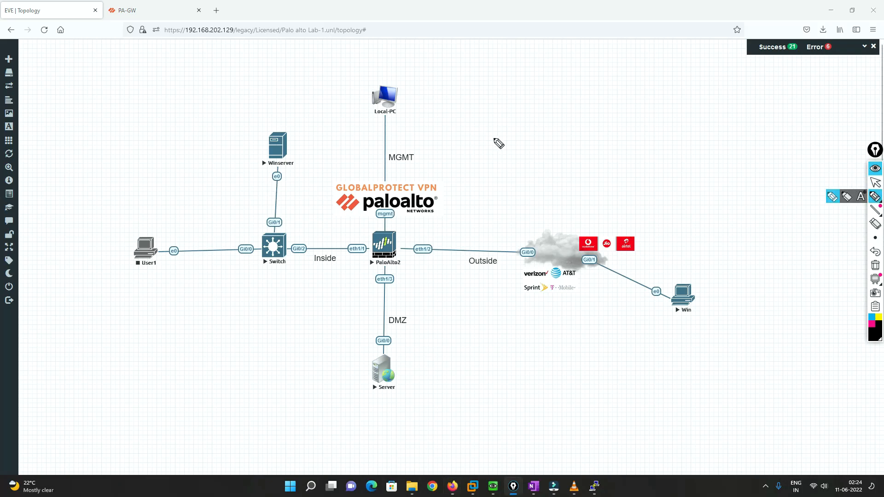
{"action": "mouse_move", "coordinate": [498, 128]}
{"action": "left_mouse_down"}
{"action": "mouse_move", "coordinate": [517, 143]}
{"action": "mouse_move", "coordinate": [534, 132]}
{"action": "mouse_move", "coordinate": [510, 169]}
{"action": "left_mouse_up"}
{"action": "left_click_drag", "start_coordinate": [520, 159], "coordinate": [545, 148]}
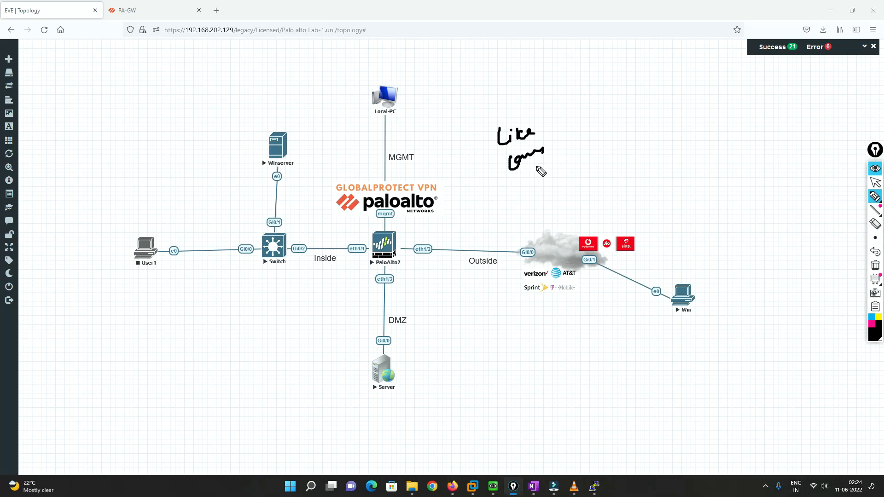
{"action": "mouse_move", "coordinate": [519, 195]}
{"action": "left_mouse_down"}
{"action": "mouse_move", "coordinate": [553, 174]}
{"action": "mouse_move", "coordinate": [606, 179]}
{"action": "mouse_move", "coordinate": [633, 169]}
{"action": "mouse_move", "coordinate": [665, 179]}
{"action": "left_mouse_up"}
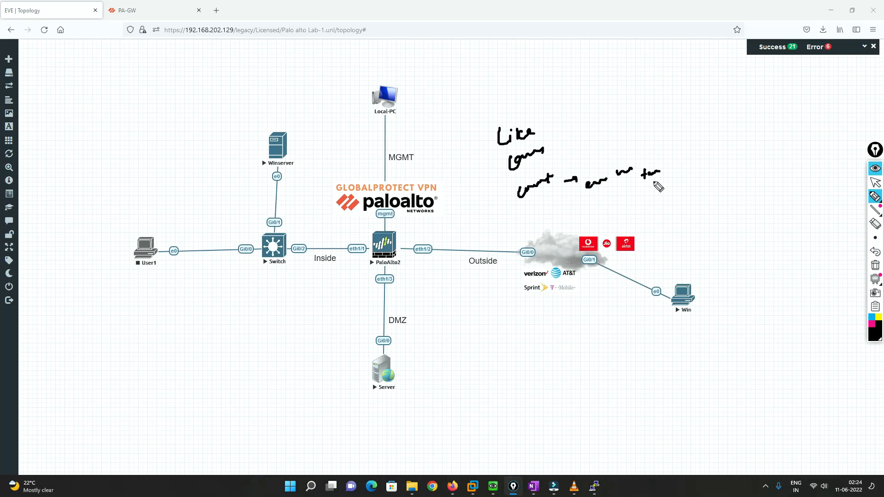
{"action": "left_click_drag", "start_coordinate": [649, 183], "coordinate": [656, 200]}
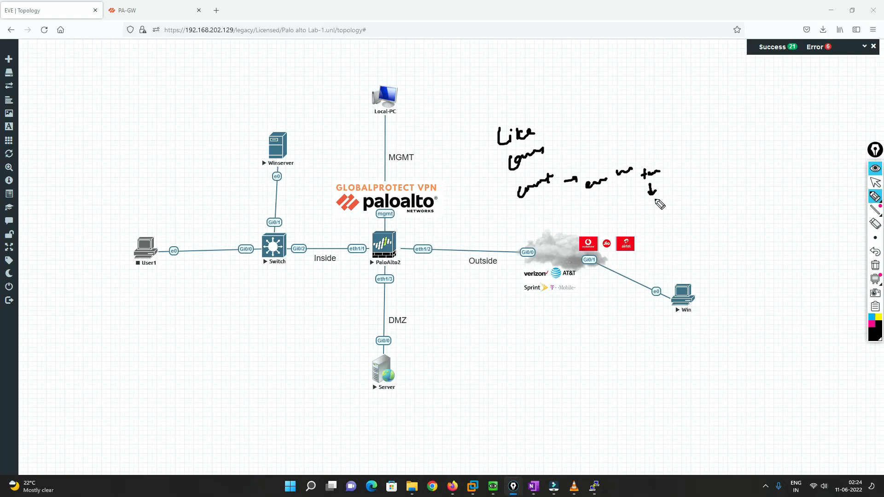